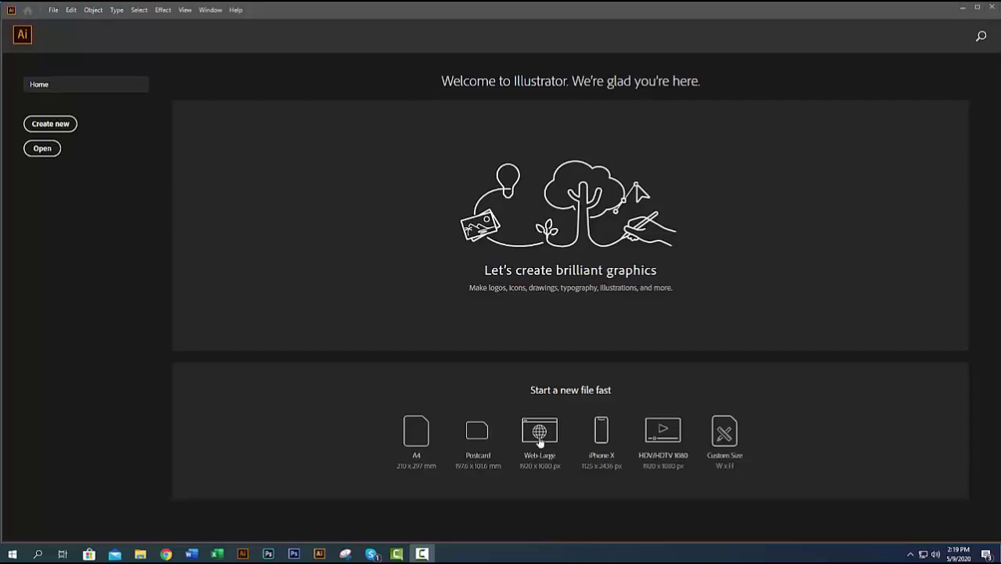
Create a Web-Large document and place pomegranate.jpg on the artboard's left side
click(539, 443)
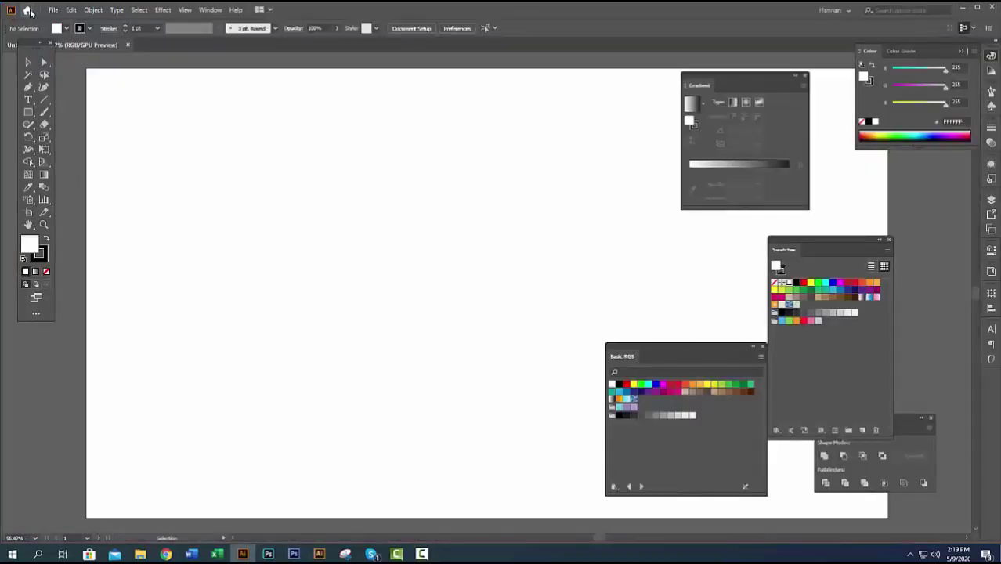
click(52, 9)
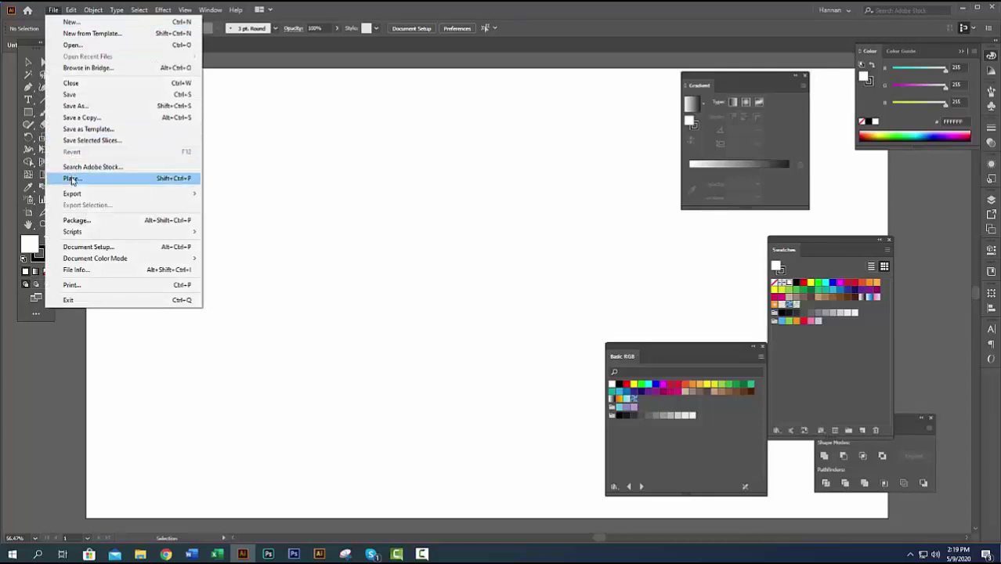
click(74, 178)
click(638, 223)
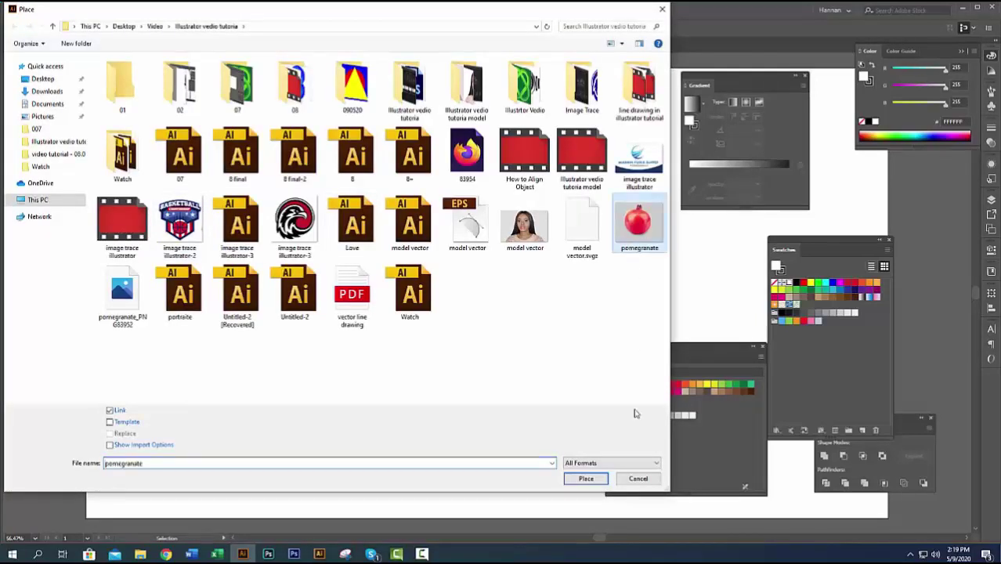
click(585, 478)
drag(123, 118, 509, 440)
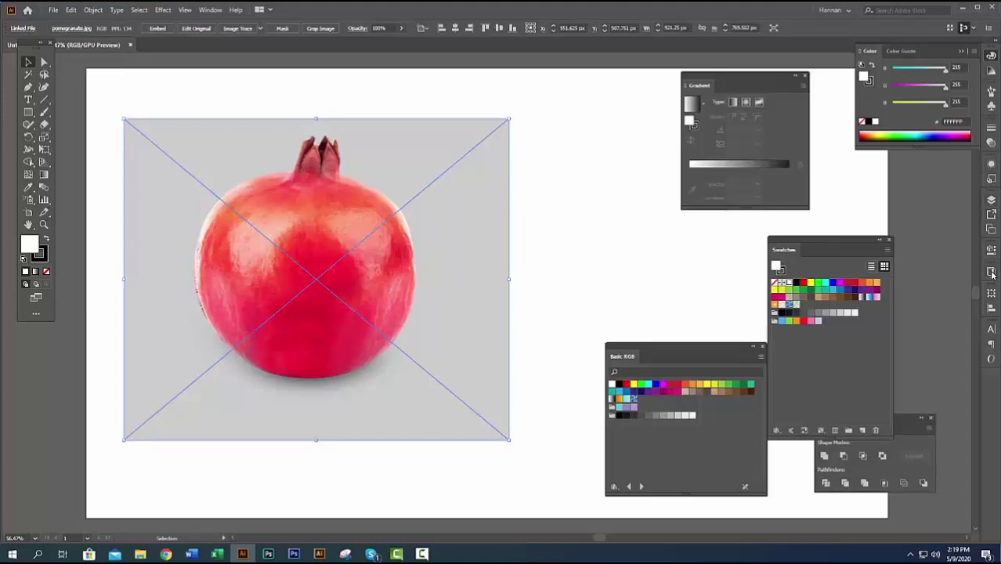
Add Layer 2 above Layer 1 and lock Layer 1 holding the photo
click(991, 201)
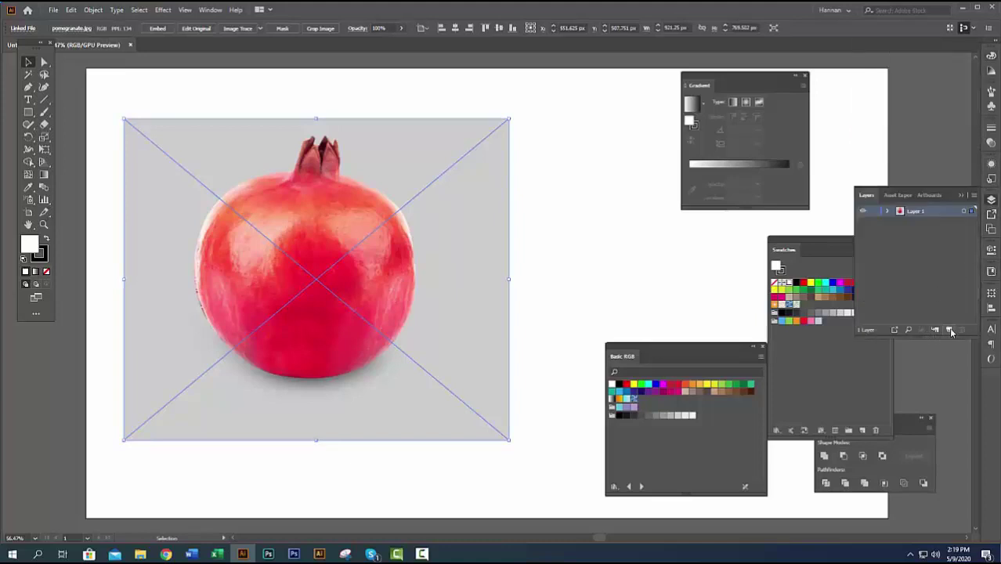
click(949, 330)
click(876, 223)
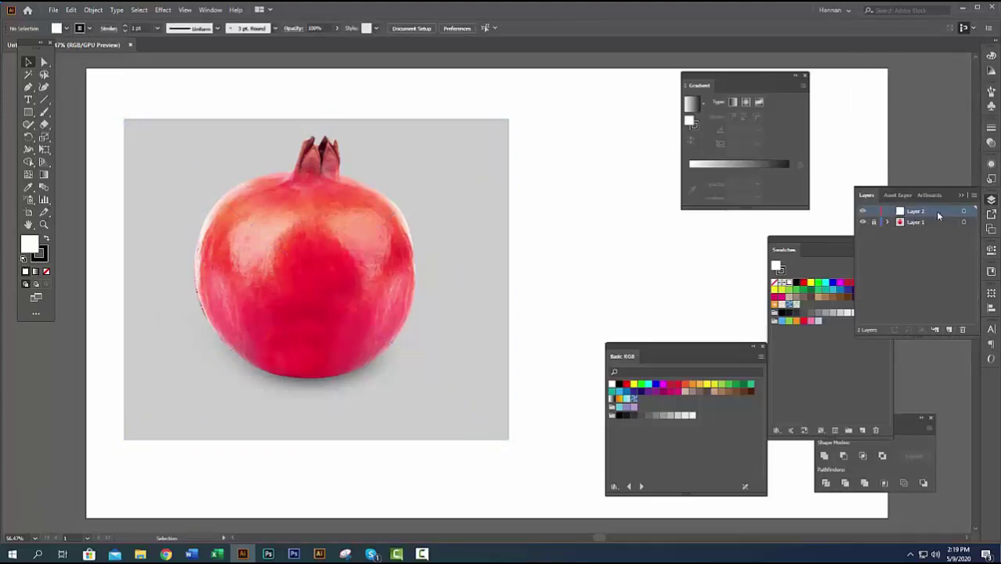
key(a)
Paste the pomegranate outline into Layer 2, then move, scale and nudge it over the photo
key(ctrl+v)
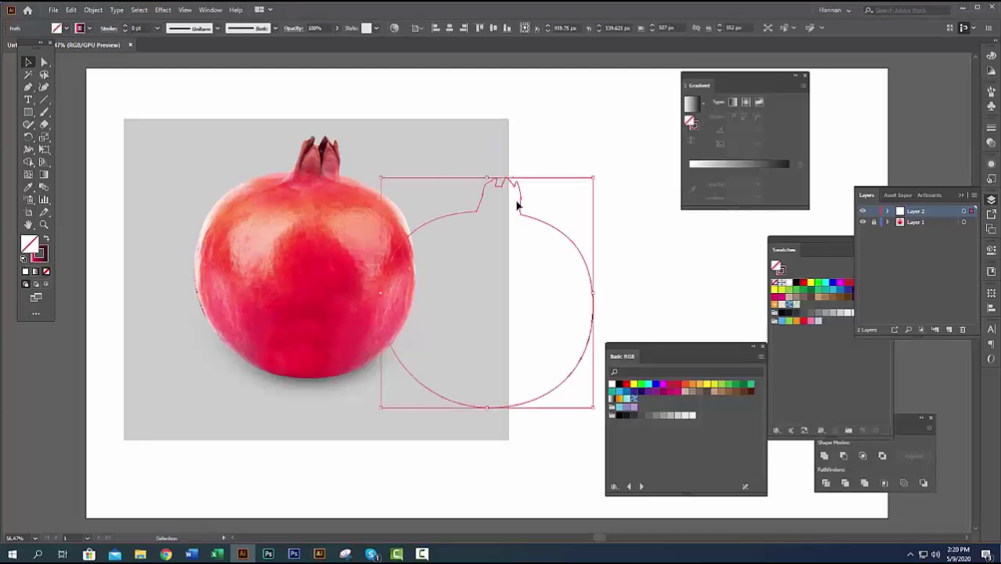
drag(536, 219, 346, 189)
scroll(367, 262, up, 2)
scroll(373, 277, down, 2)
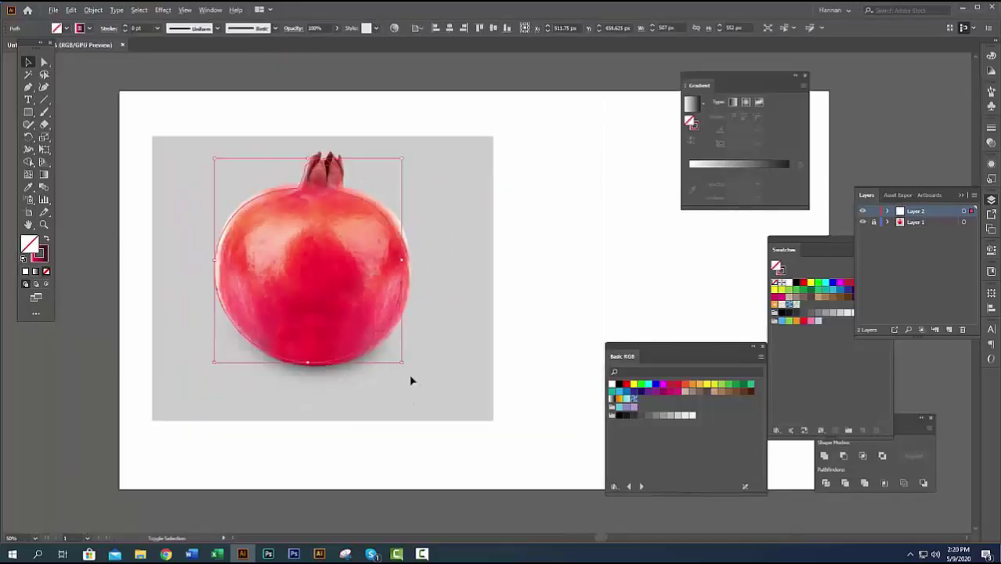
drag(403, 364, 405, 371)
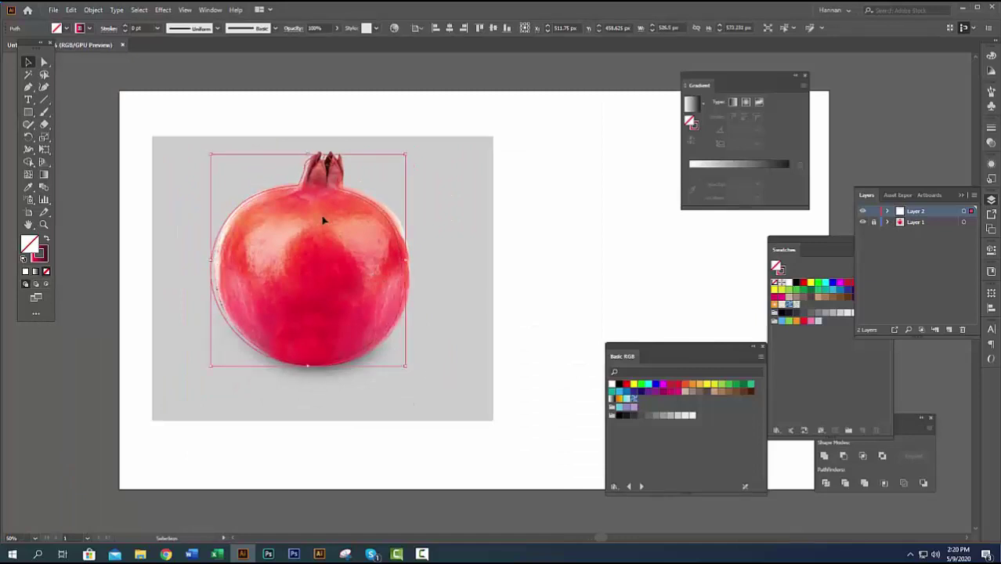
scroll(327, 215, up, 2)
drag(376, 168, 384, 164)
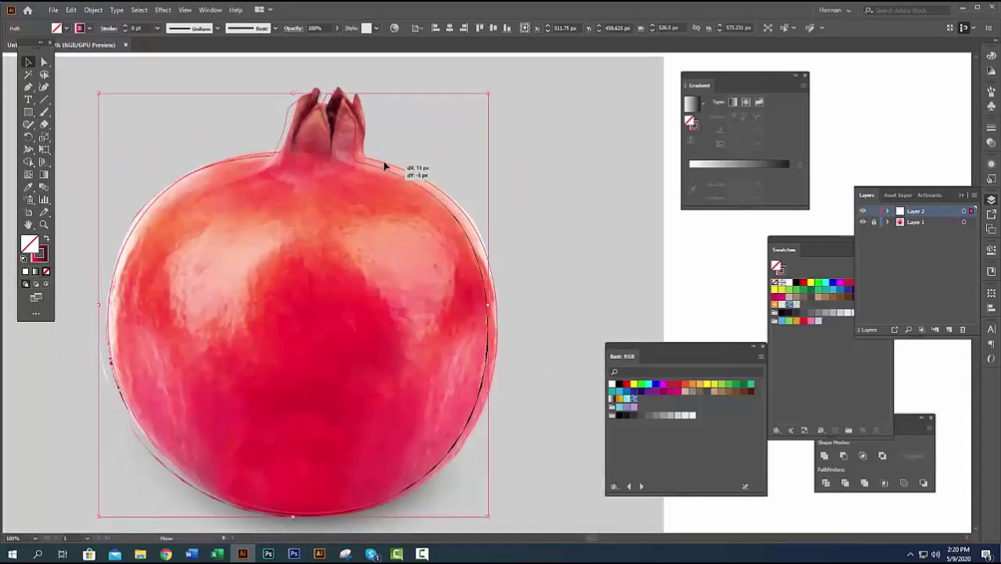
scroll(353, 259, up, 2)
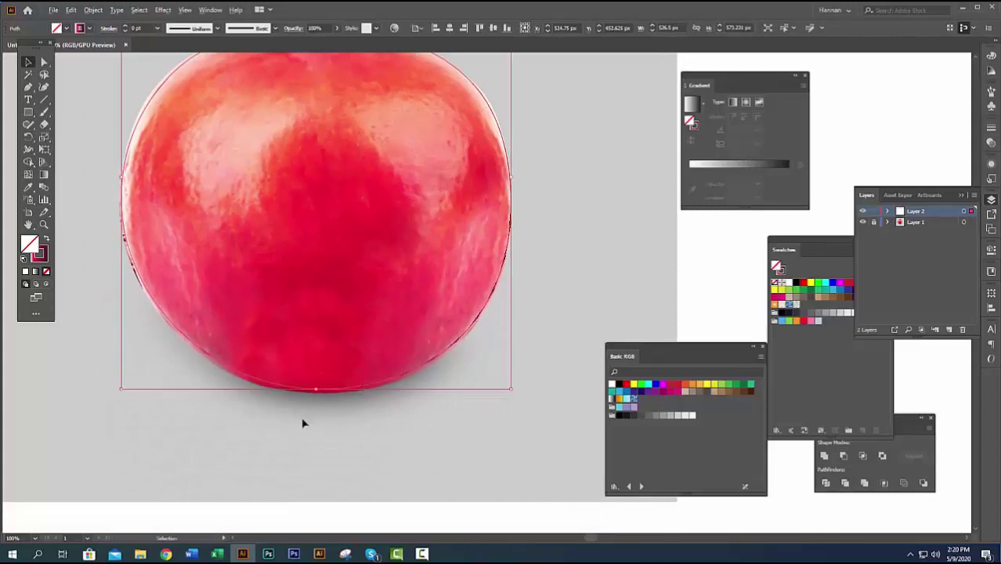
scroll(305, 419, up, 2)
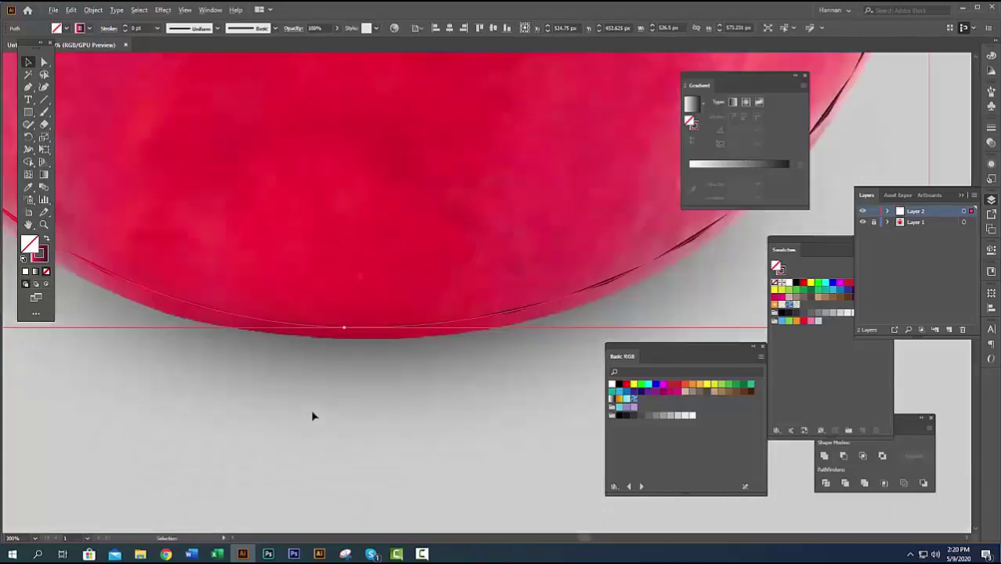
With the Direct Selection tool active, give the outline a solid black stroke
click(44, 61)
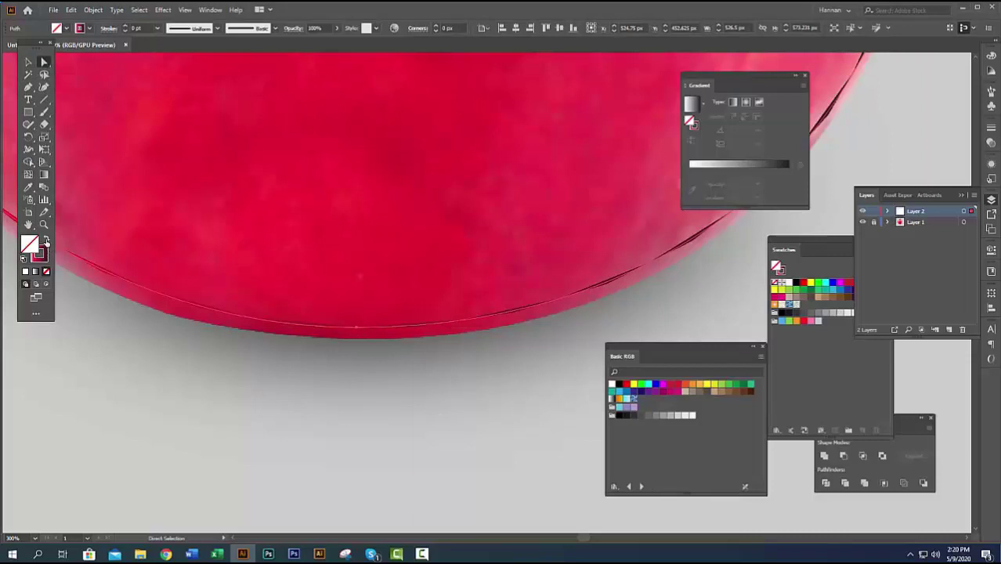
click(39, 253)
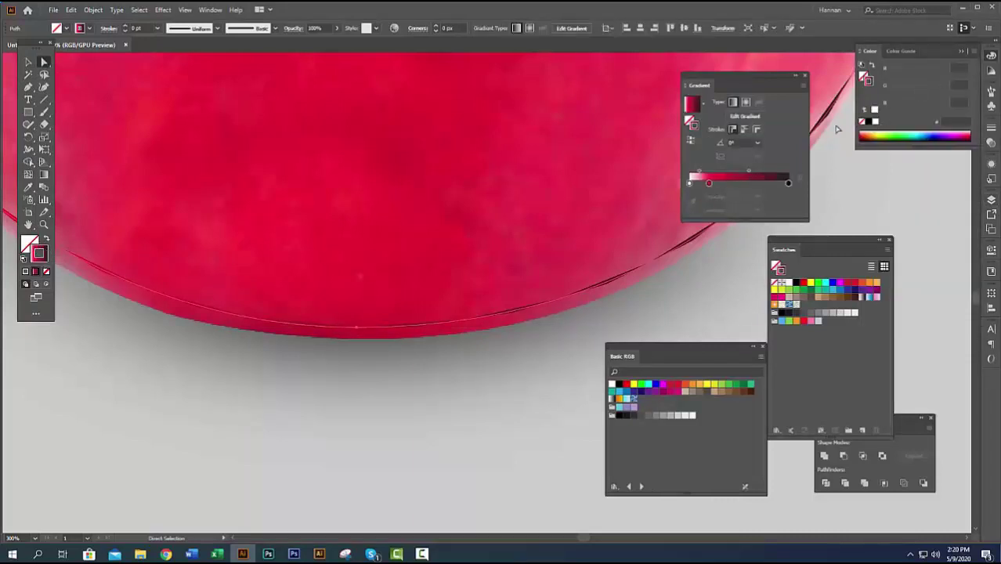
click(869, 122)
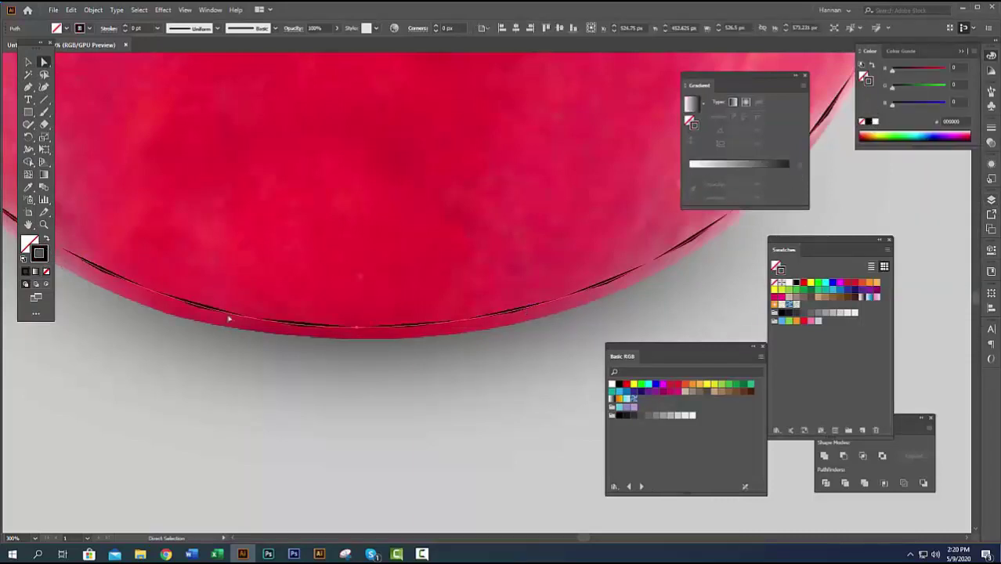
scroll(351, 353, up, 2)
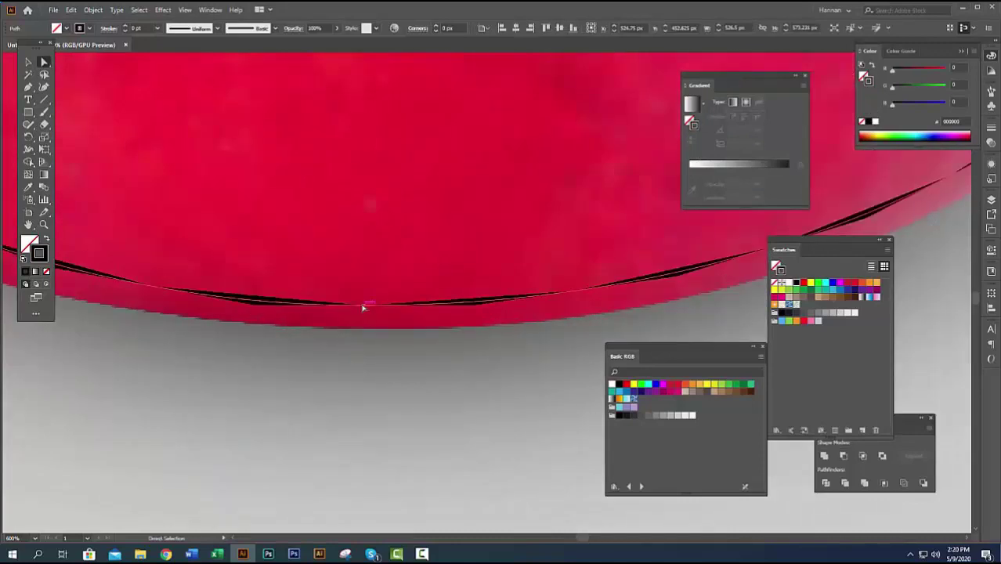
Pull the bottom anchor down and reshape the upper-left curve to hug the photo's edge
mouse_move(362, 307)
mouse_down()
mouse_move(342, 324)
mouse_move(363, 343)
mouse_up()
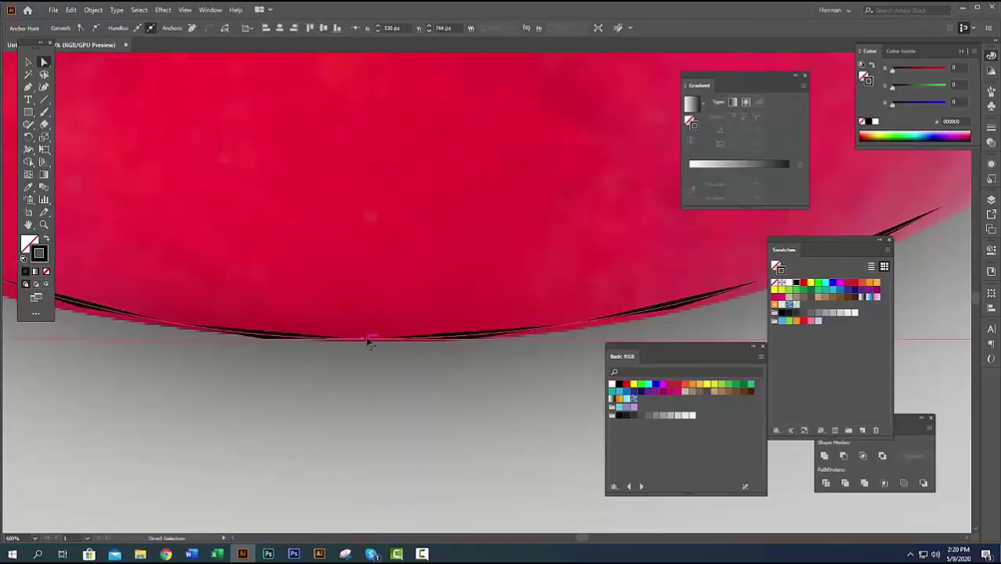
scroll(362, 343, down, 2)
scroll(363, 343, down, 2)
scroll(380, 386, up, 3)
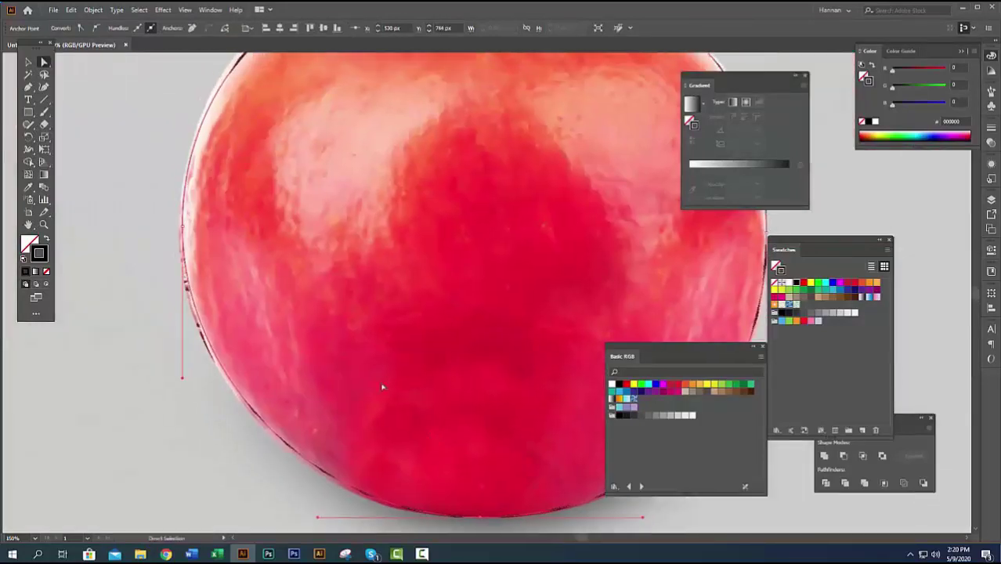
scroll(328, 351, up, 3)
scroll(299, 250, up, 4)
scroll(380, 278, up, 2)
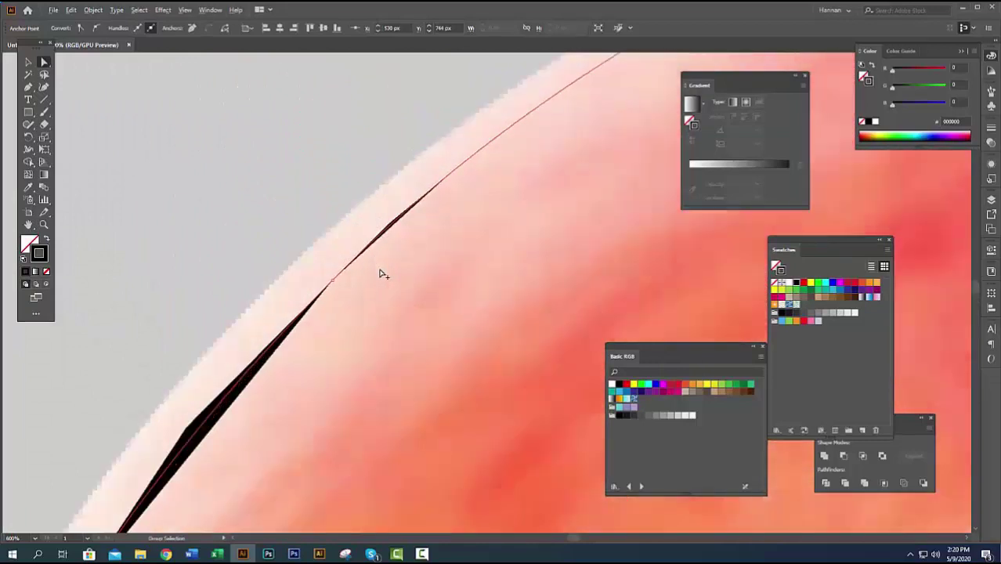
drag(338, 282, 310, 262)
Change the outline's stroke from black to green
click(46, 271)
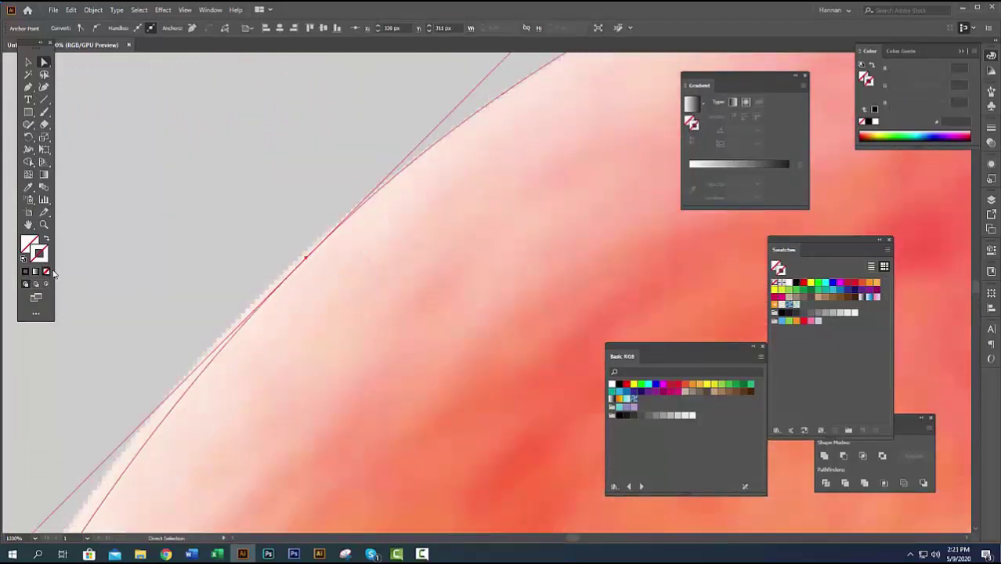
click(905, 133)
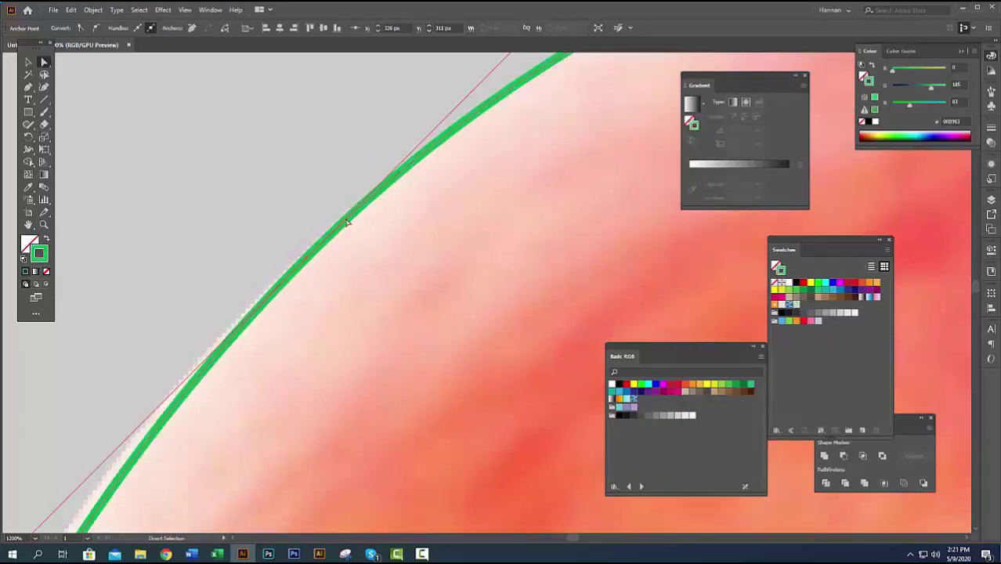
scroll(344, 228, down, 3)
scroll(370, 258, down, 5)
scroll(430, 112, left, 3)
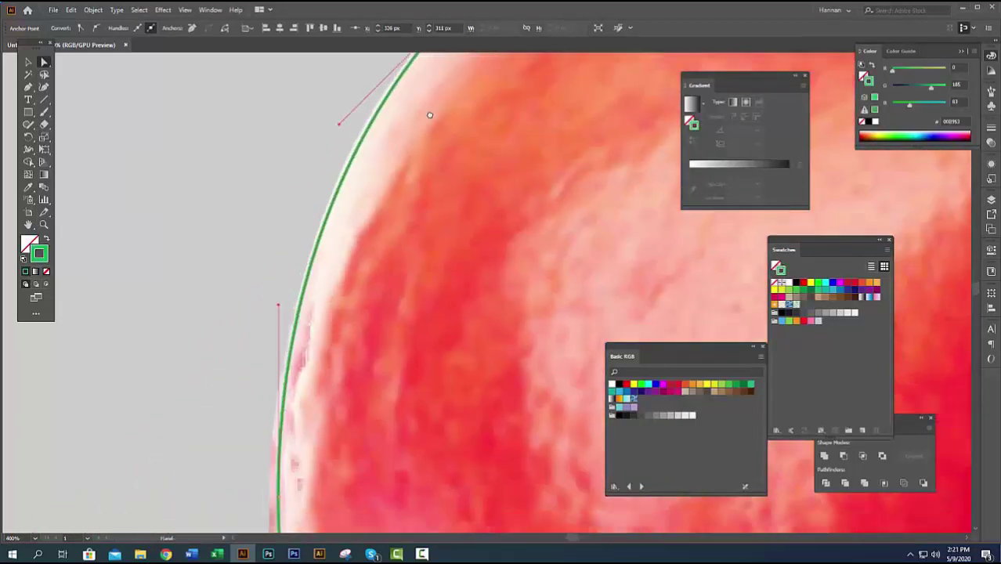
scroll(415, 112, down, 5)
Adjust a left-edge anchor and lengthen a handle to round the lower curve
click(271, 287)
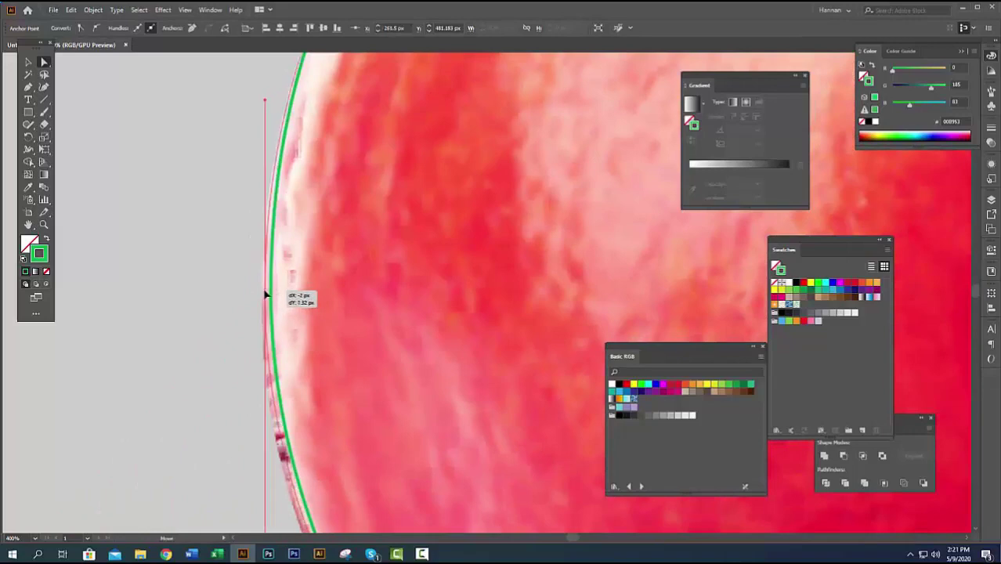
scroll(261, 123, down, 5)
scroll(348, 214, right, 3)
scroll(444, 292, down, 3)
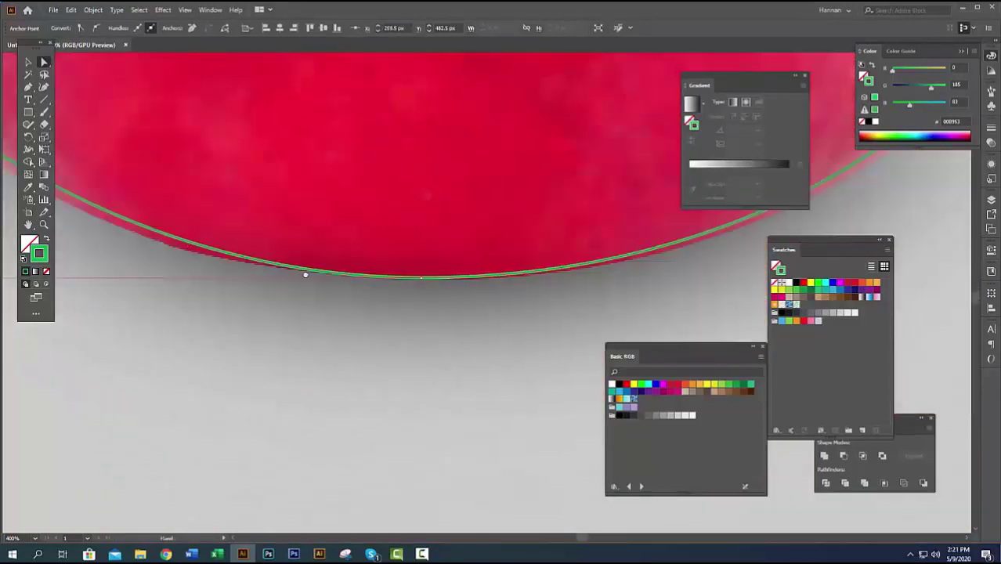
scroll(304, 273, up, 2)
scroll(304, 272, left, 5)
scroll(448, 239, up, 1)
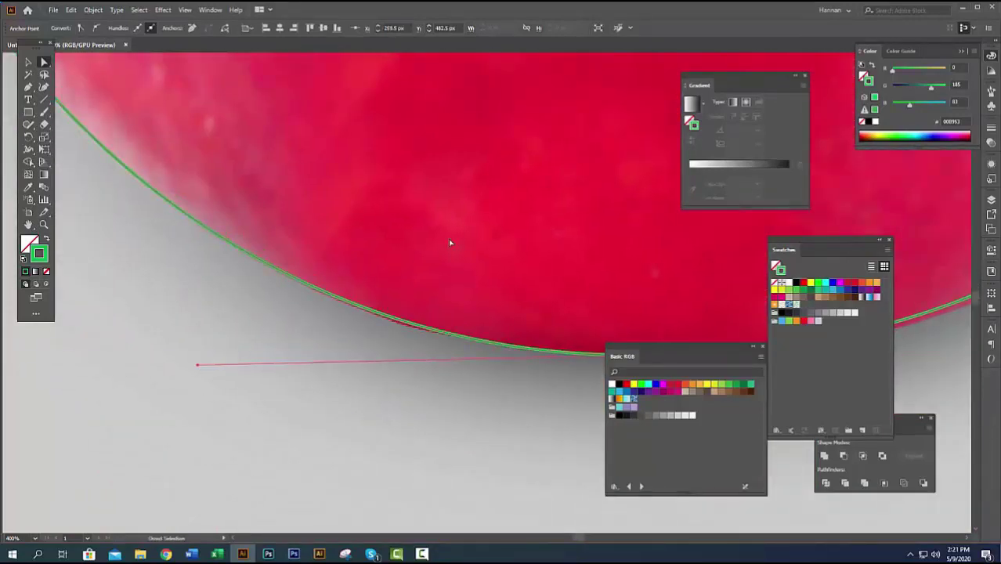
scroll(448, 239, right, 5)
scroll(486, 282, right, 1)
scroll(437, 347, up, 1)
scroll(454, 313, down, 2)
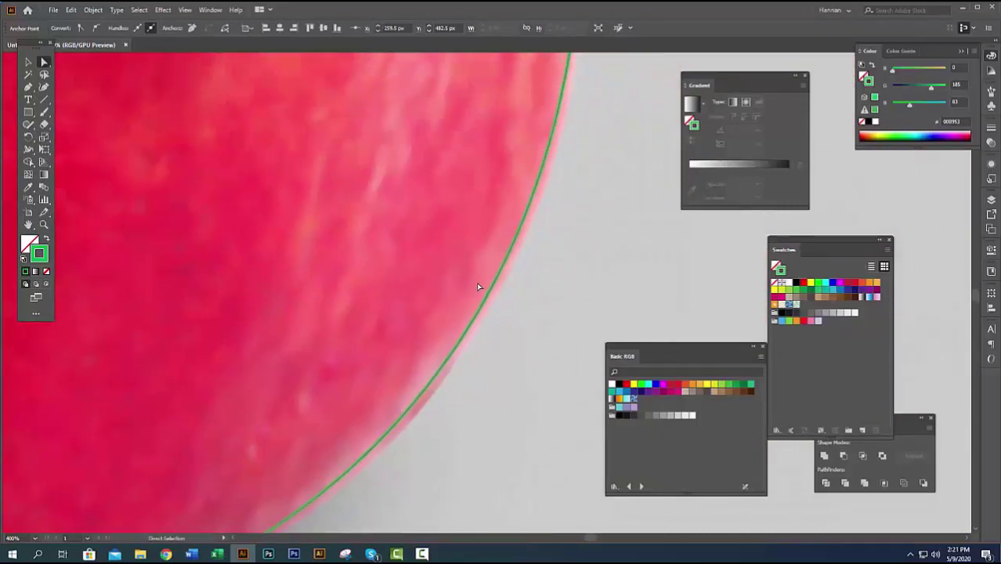
scroll(501, 274, down, 1)
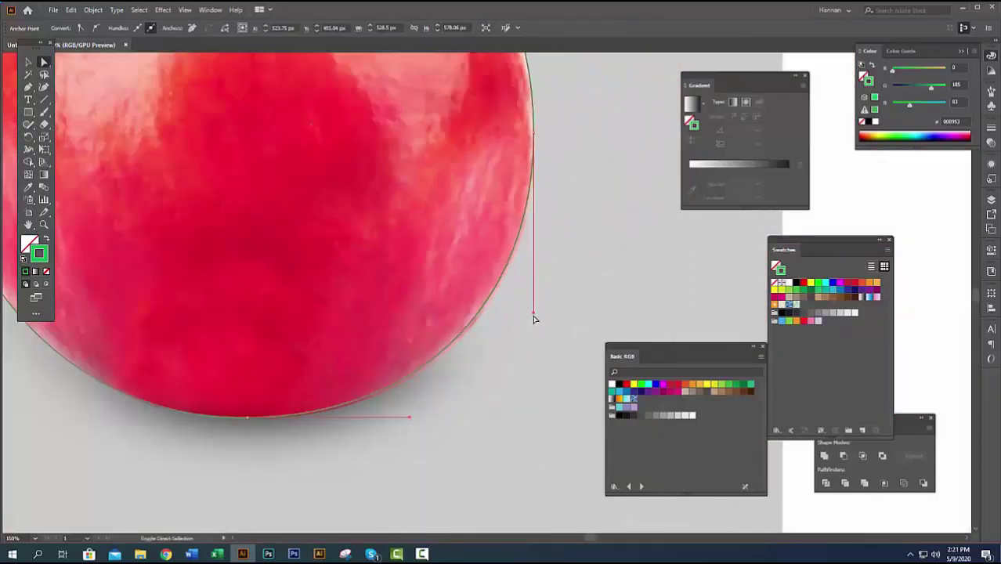
drag(533, 312, 541, 330)
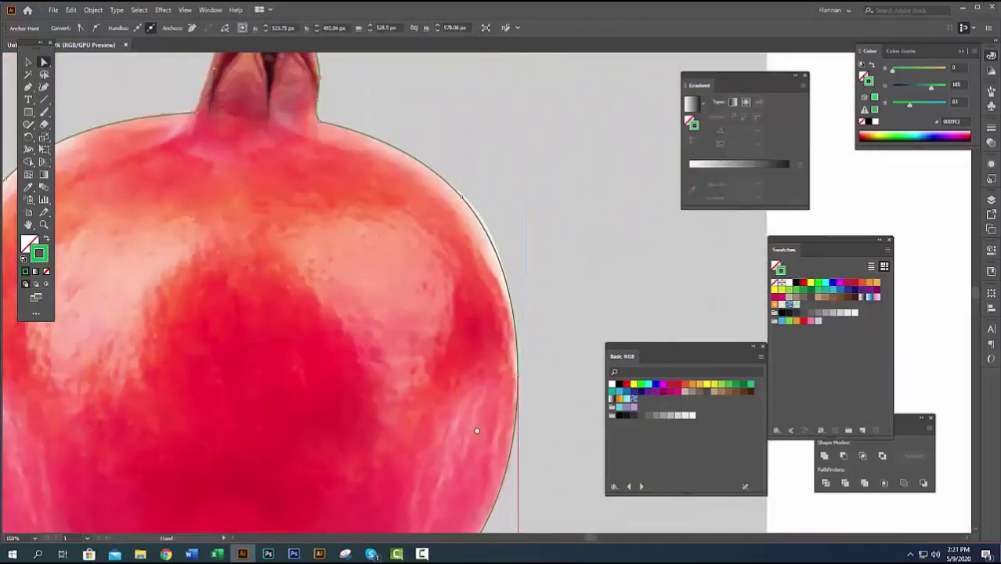
scroll(354, 130, up, 1)
scroll(366, 213, up, 3)
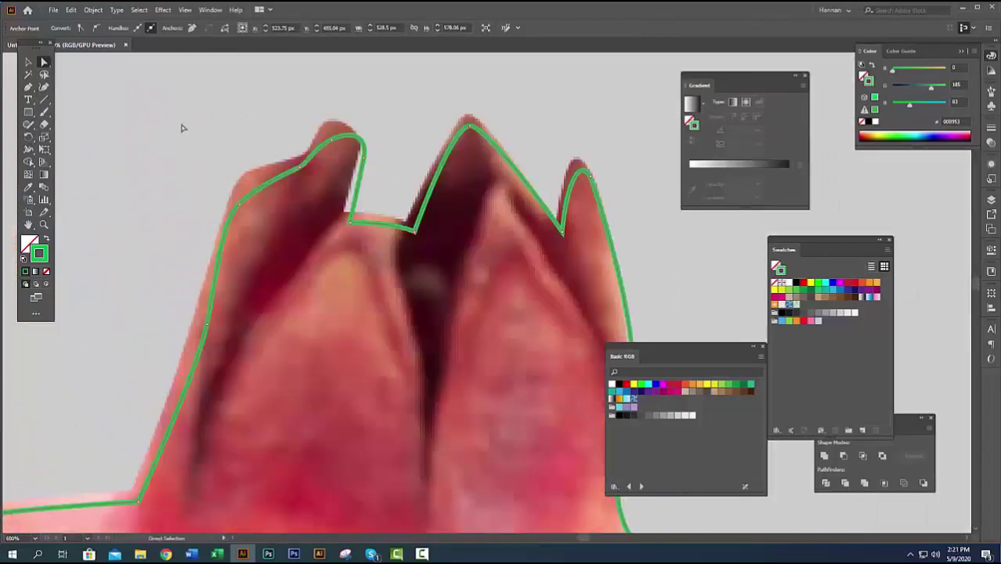
Refine the crown notch anchor, panning around it, then view at 100% with Ctrl+1
click(412, 229)
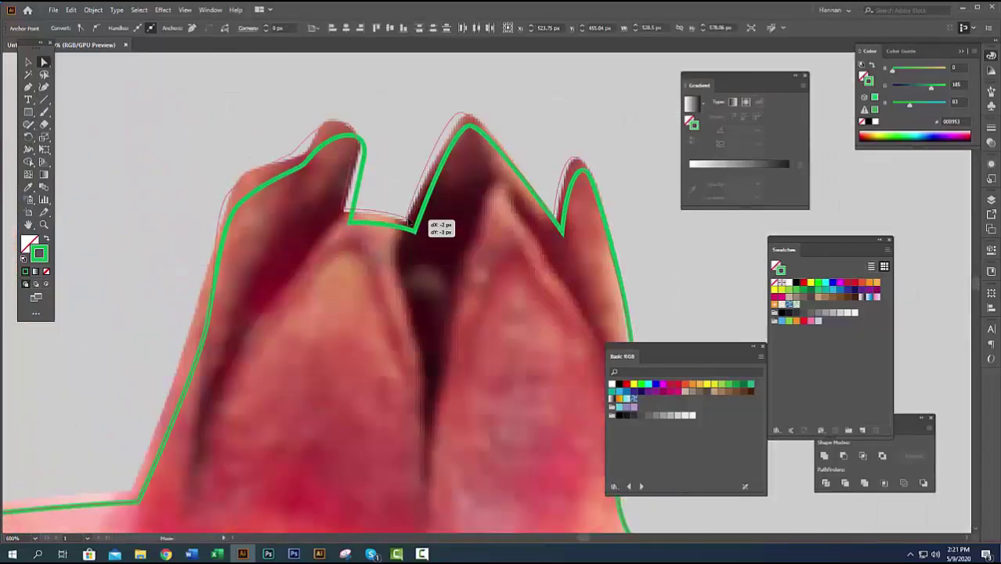
drag(245, 337, 339, 225)
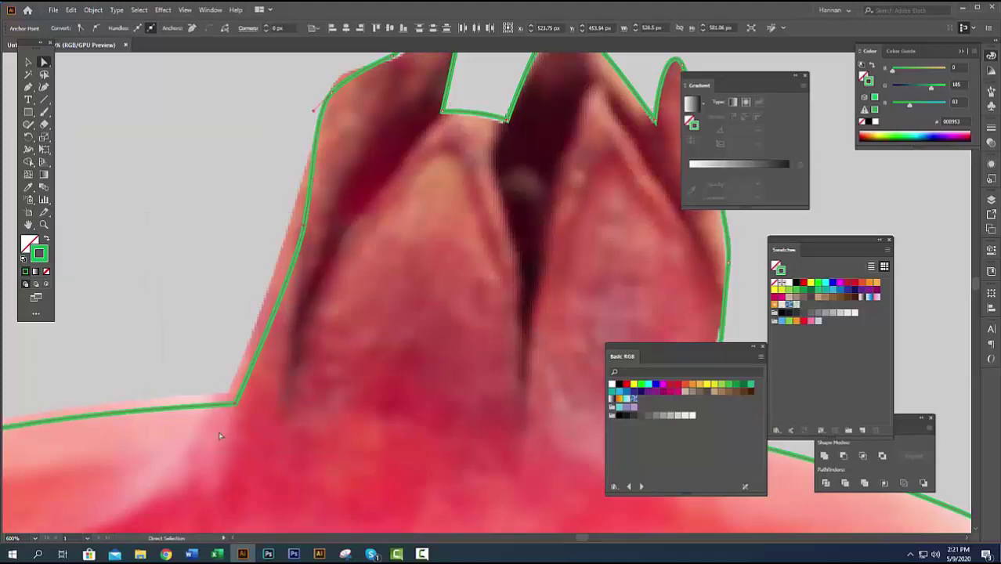
drag(408, 339, 122, 370)
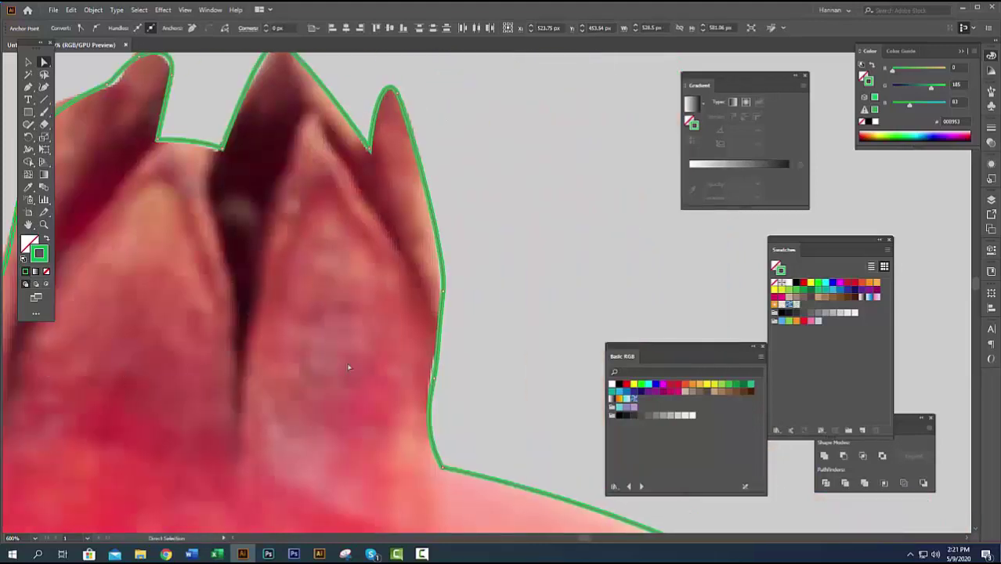
key(ctrl+1)
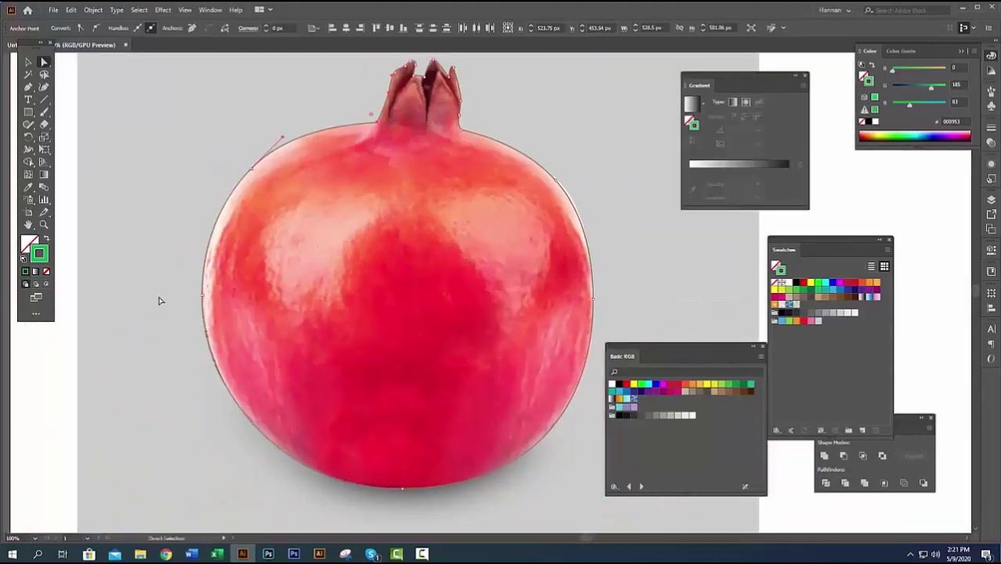
Sample a red from the photo with the Eyedropper and save it as a global swatch
click(28, 187)
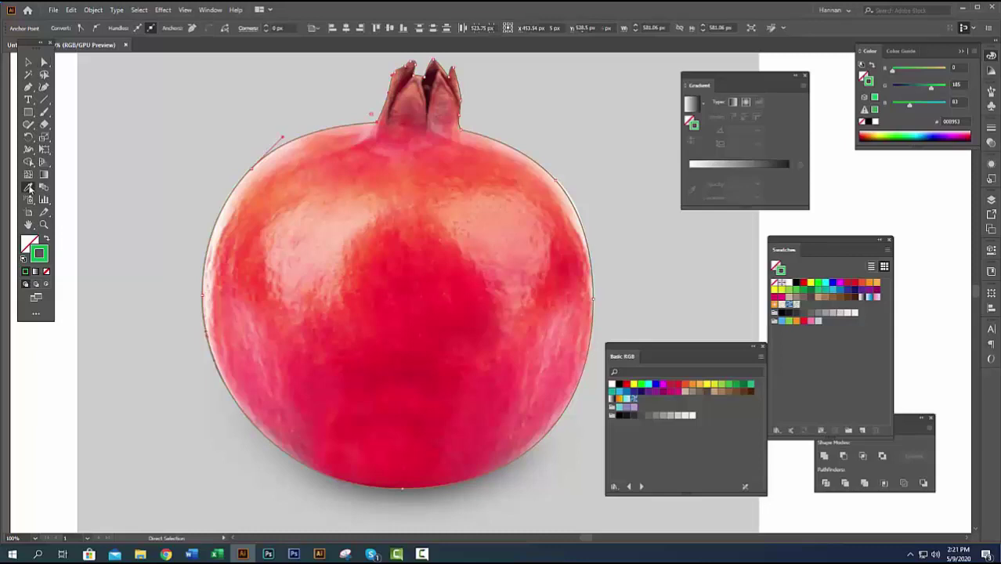
click(431, 298)
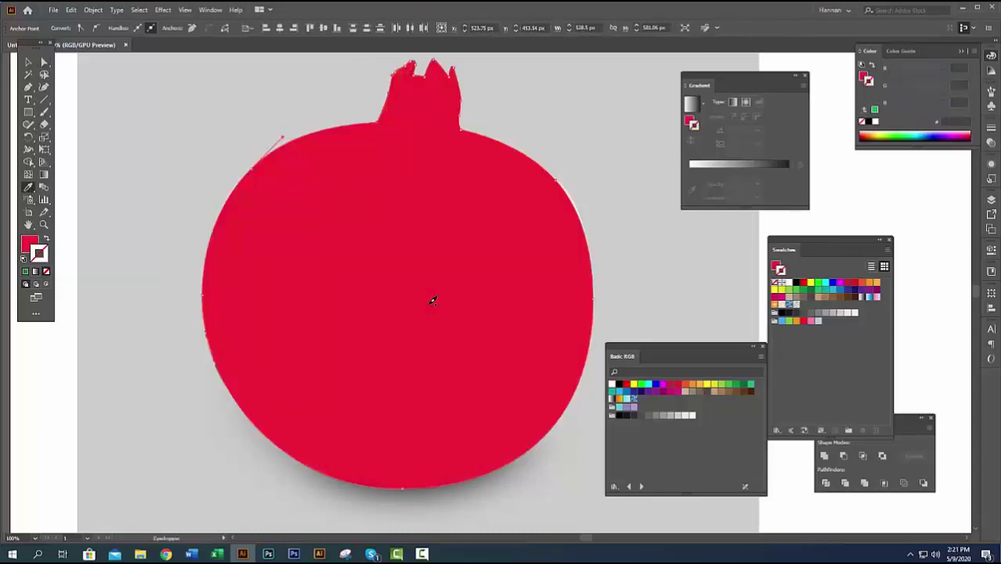
click(28, 244)
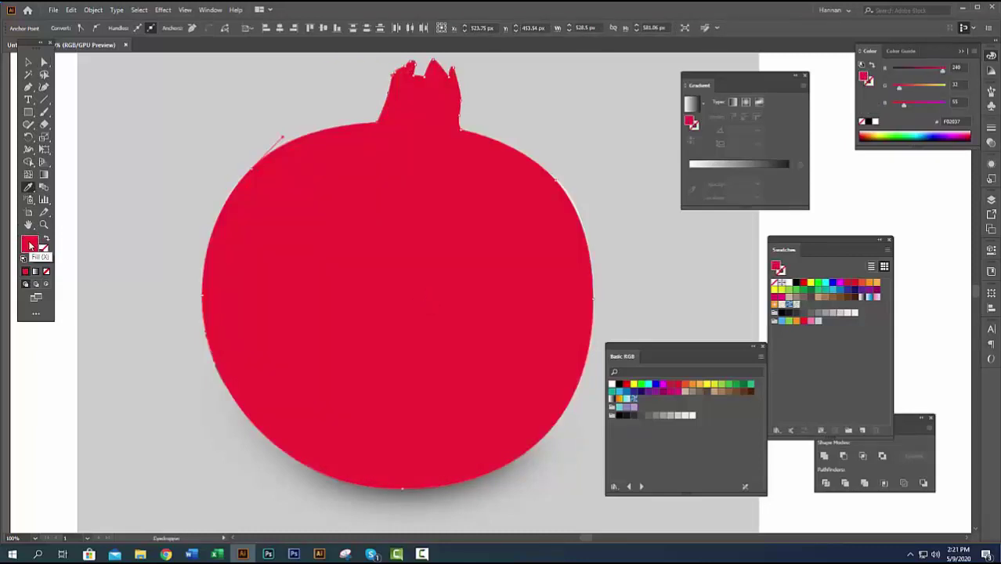
drag(30, 245, 835, 343)
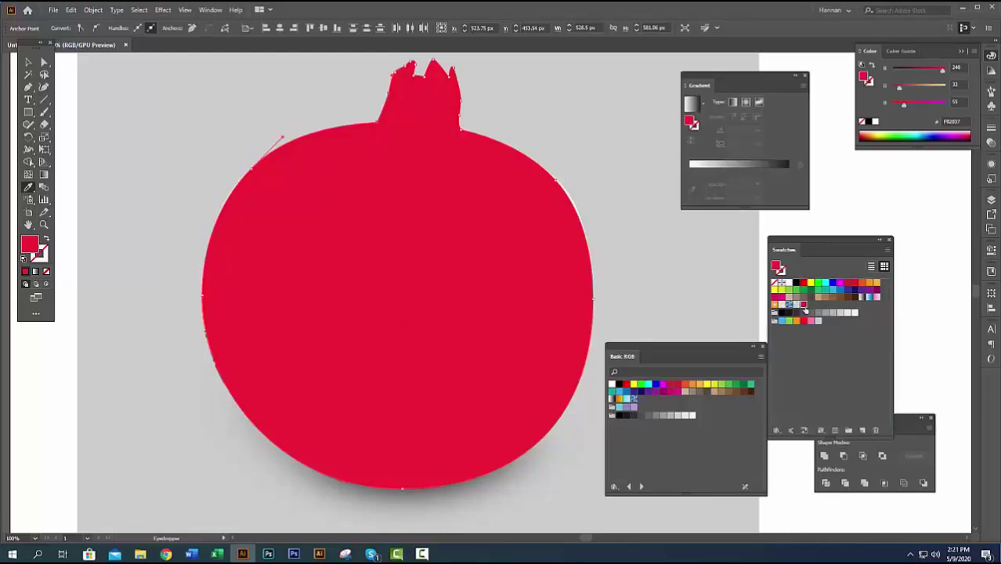
double_click(803, 304)
click(572, 235)
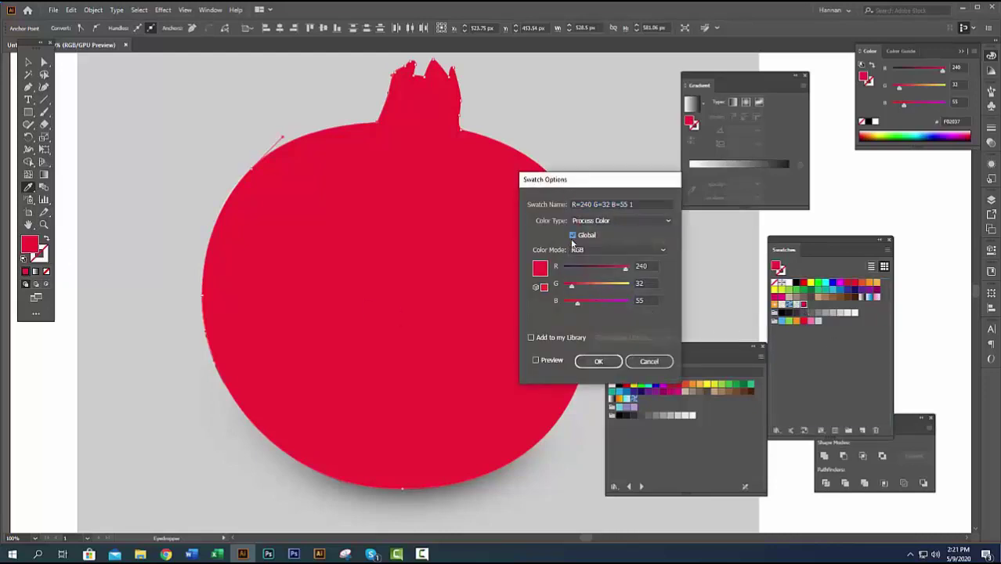
click(599, 361)
Re-save the red swatch as global, clearing the name-already-in-use warning
click(47, 240)
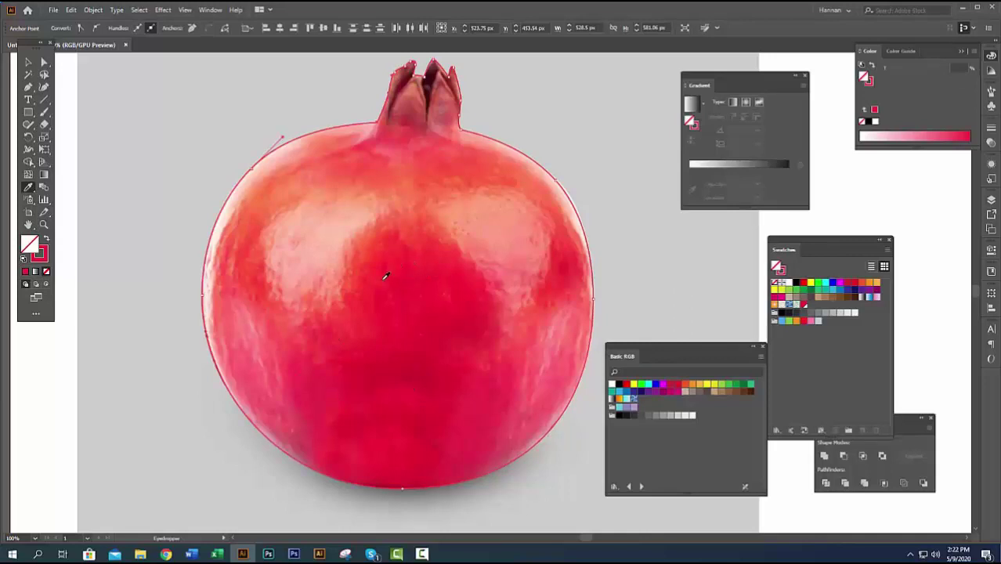
key(shift+x)
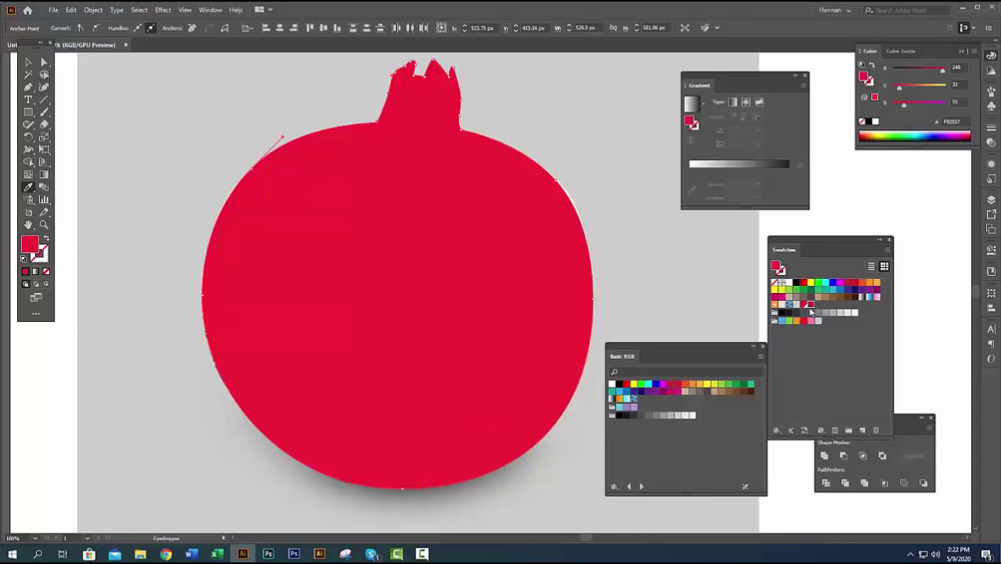
double_click(807, 305)
click(572, 235)
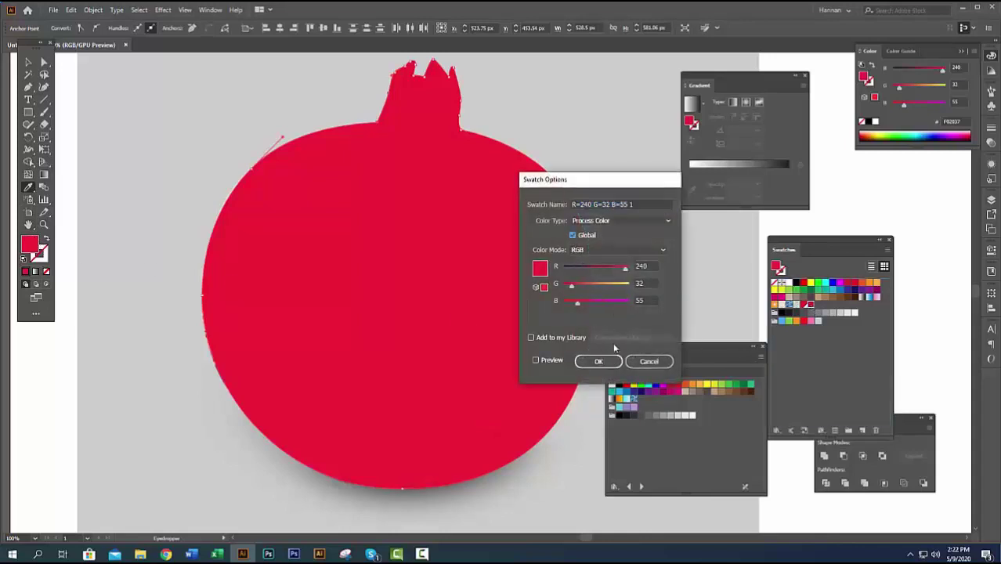
click(598, 359)
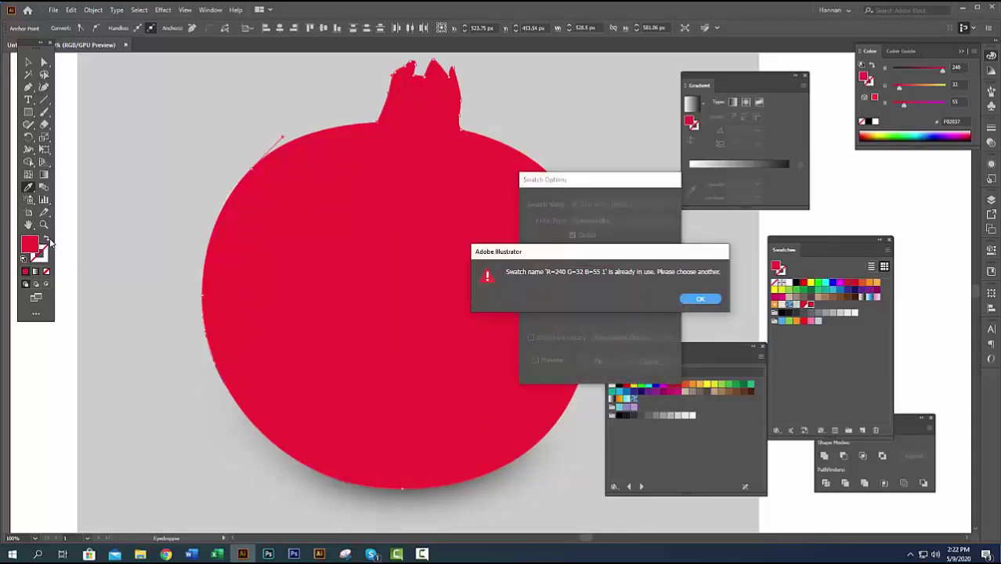
click(695, 296)
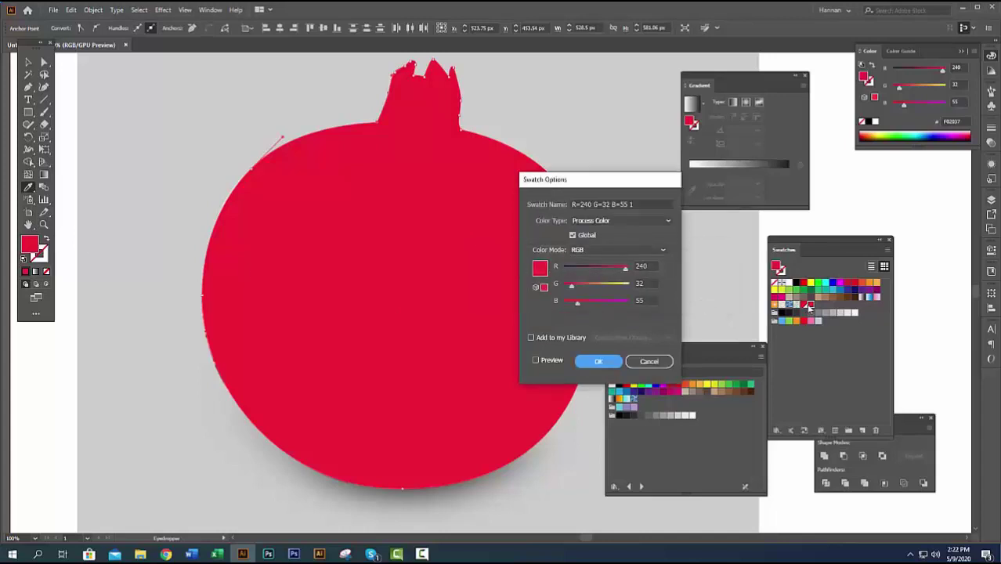
click(598, 361)
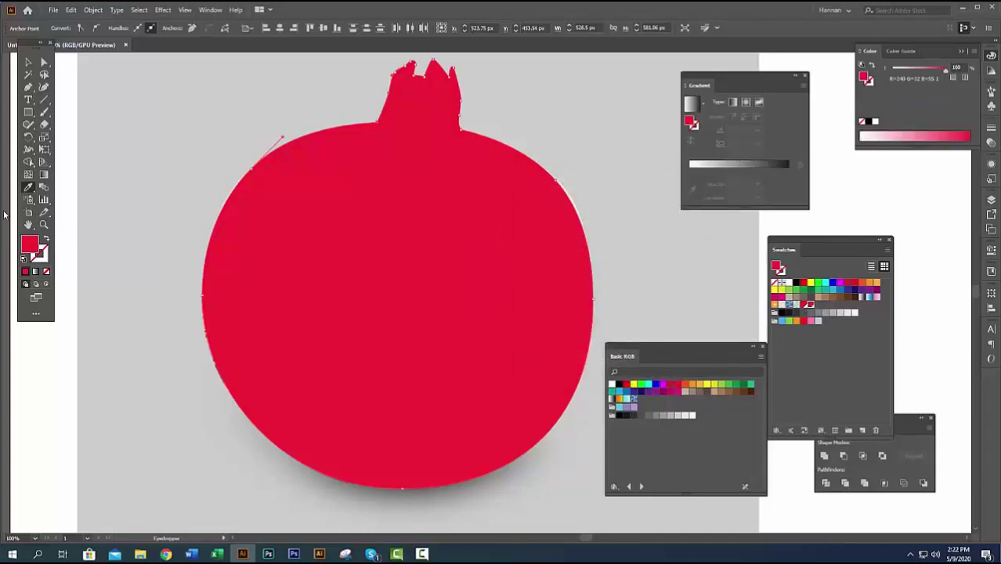
Sample a lighter red from the photo and save it as a global swatch
click(46, 238)
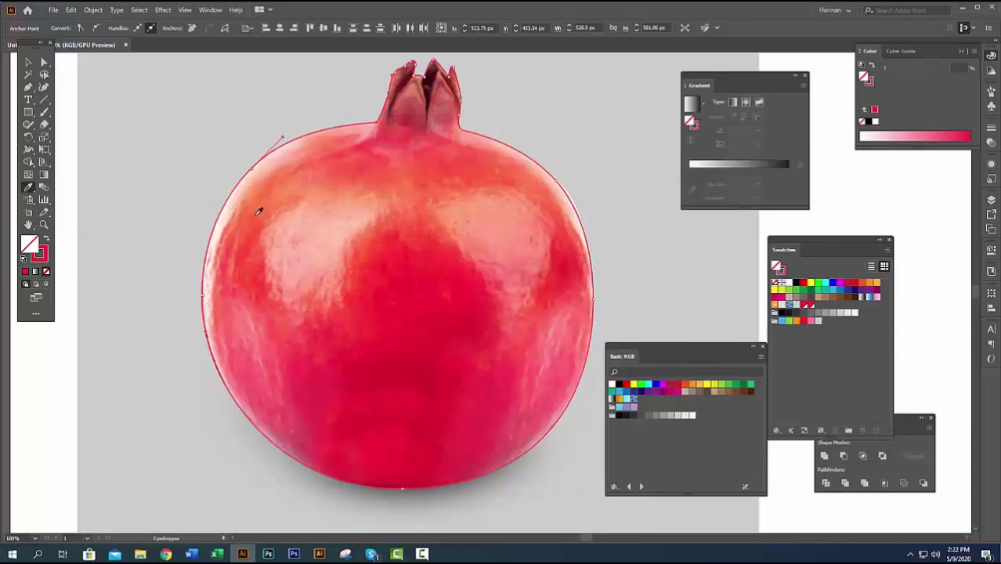
click(358, 162)
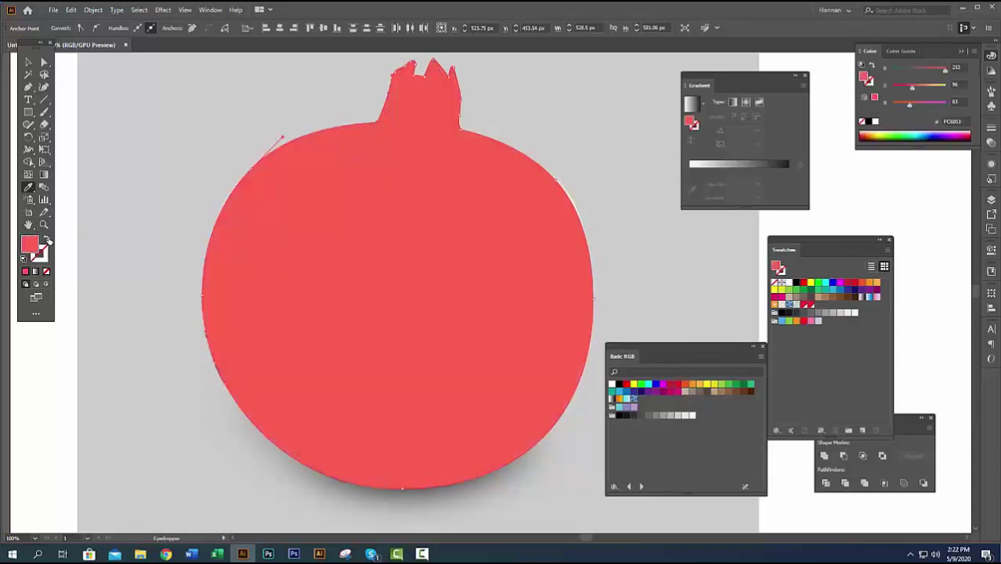
click(46, 238)
click(45, 238)
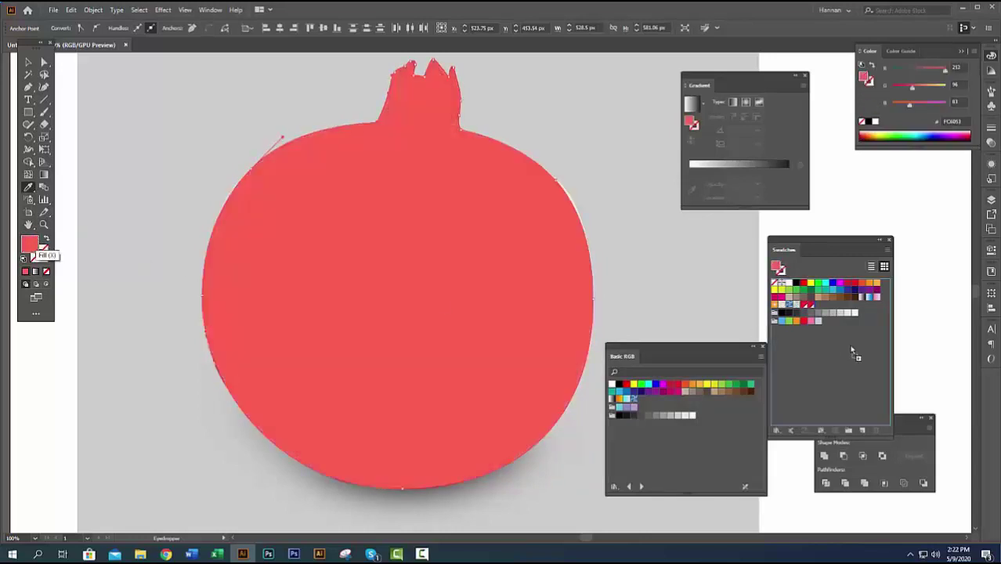
drag(852, 350, 827, 332)
double_click(818, 307)
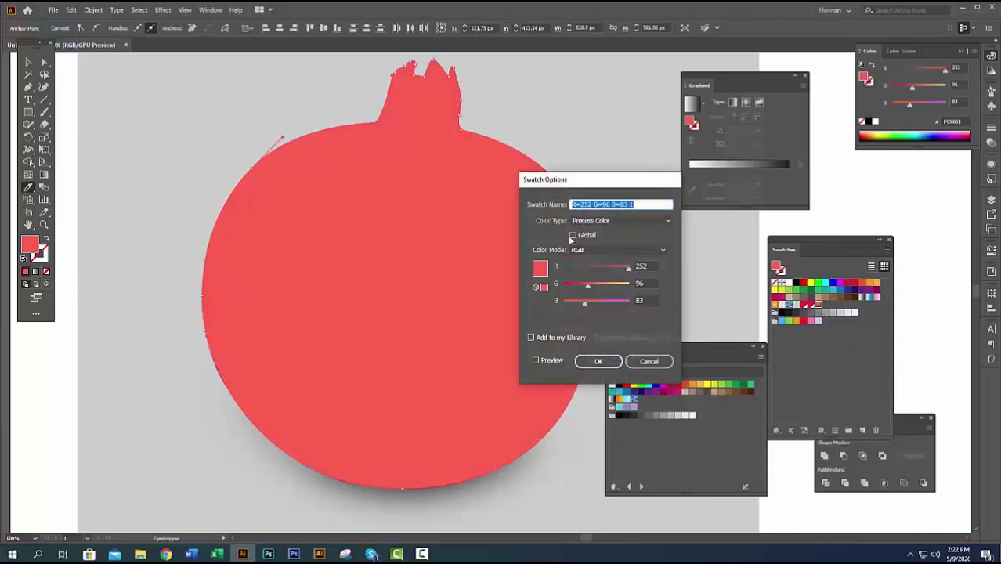
click(573, 235)
click(598, 361)
Sample a light pink highlight (R=250 G=181 B=167) and save it as a swatch
click(47, 239)
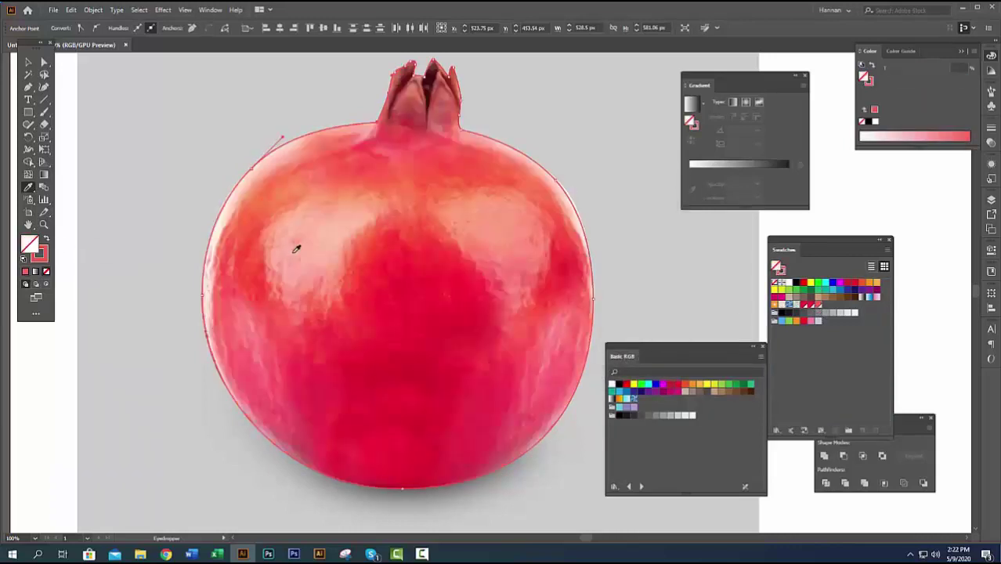
click(314, 251)
click(47, 240)
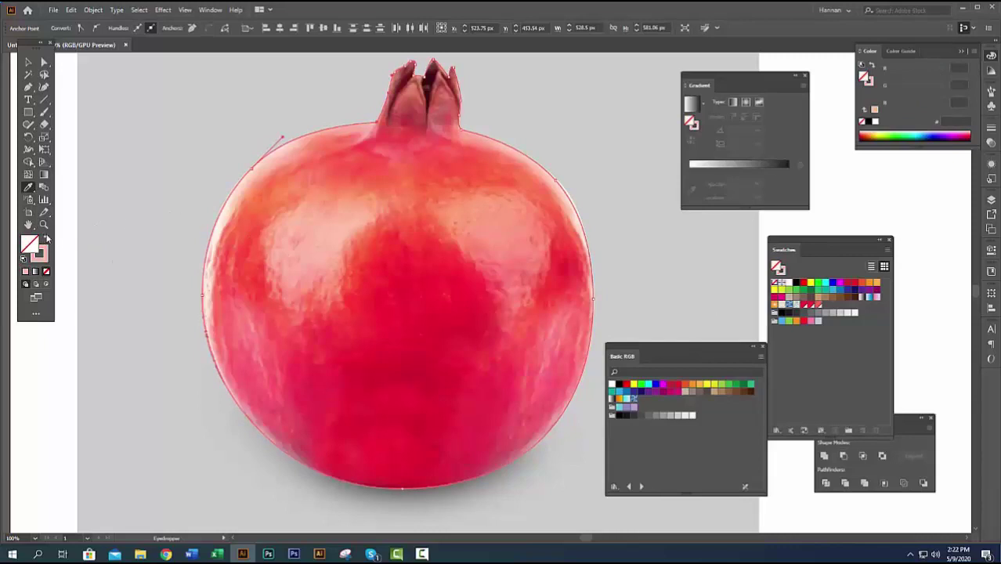
click(46, 238)
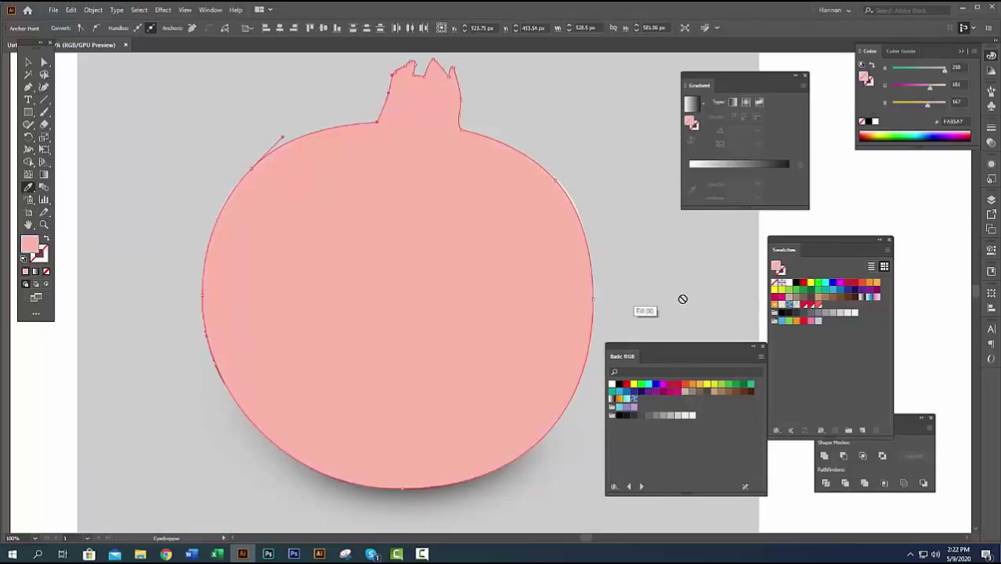
click(845, 323)
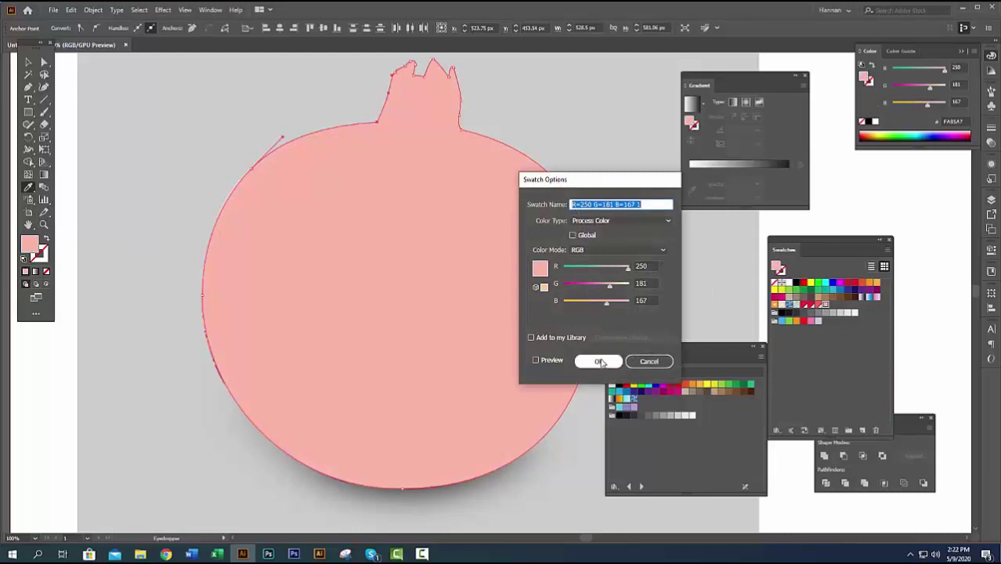
click(599, 361)
Sample a darker rose from the fruit's lower side and save it as a global swatch
click(46, 241)
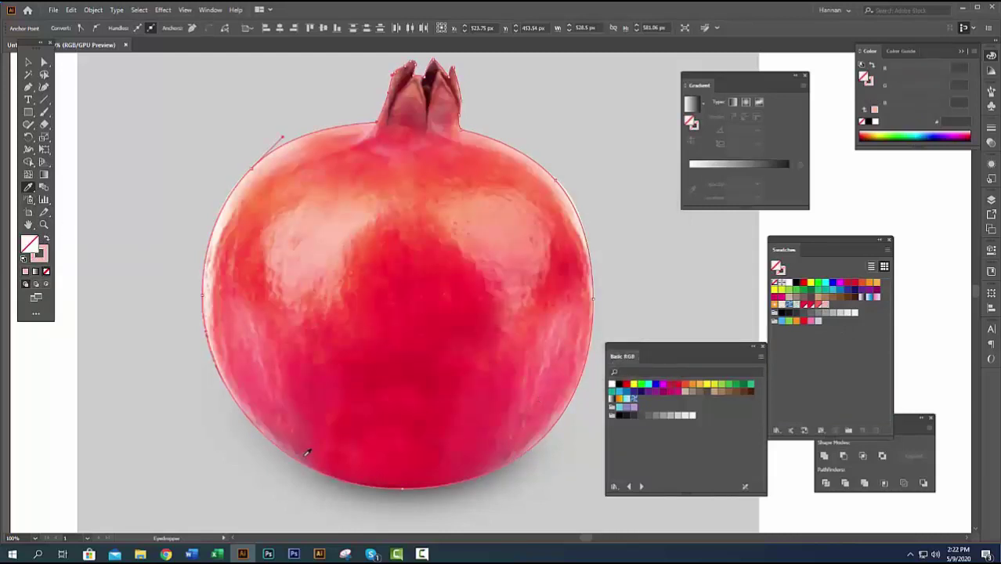
click(306, 453)
click(47, 240)
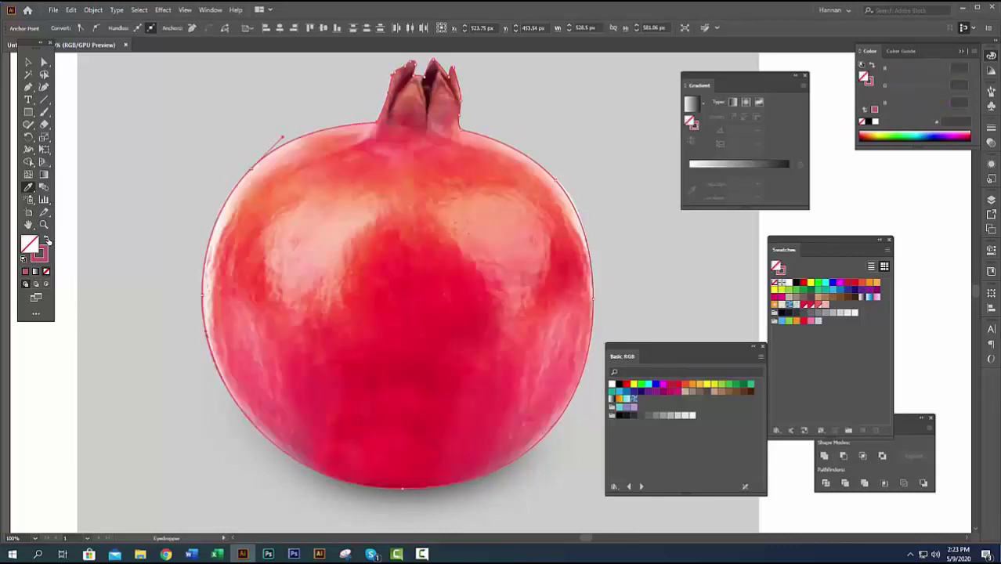
click(45, 240)
drag(771, 316, 845, 333)
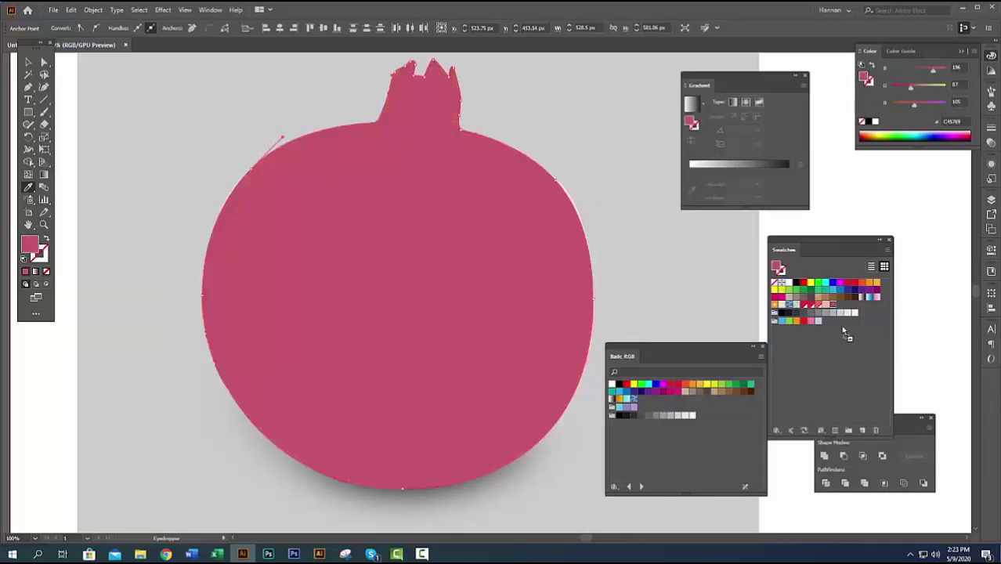
double_click(835, 307)
click(572, 237)
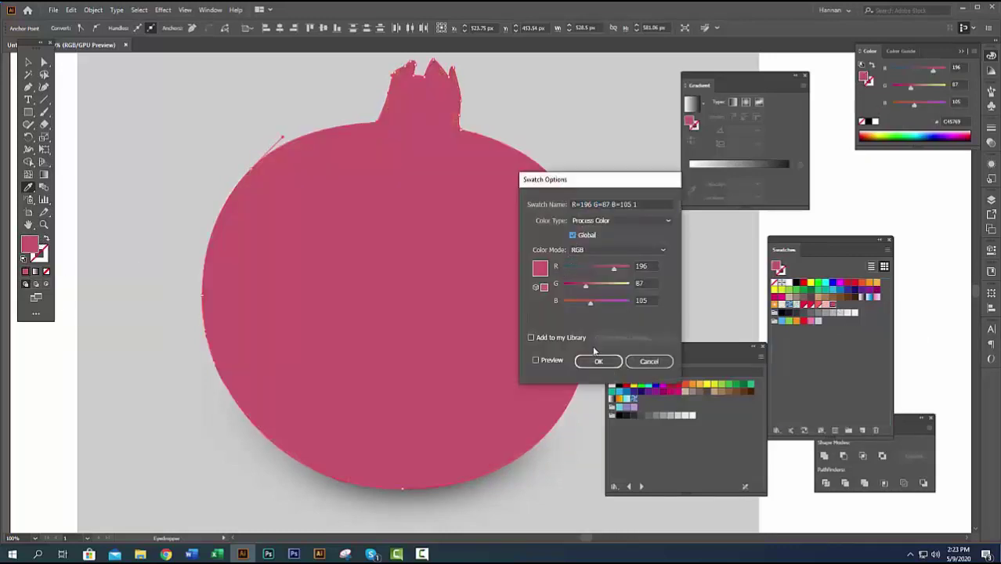
click(599, 358)
Make the light pink swatch global, then try refilling with it and undo
double_click(828, 305)
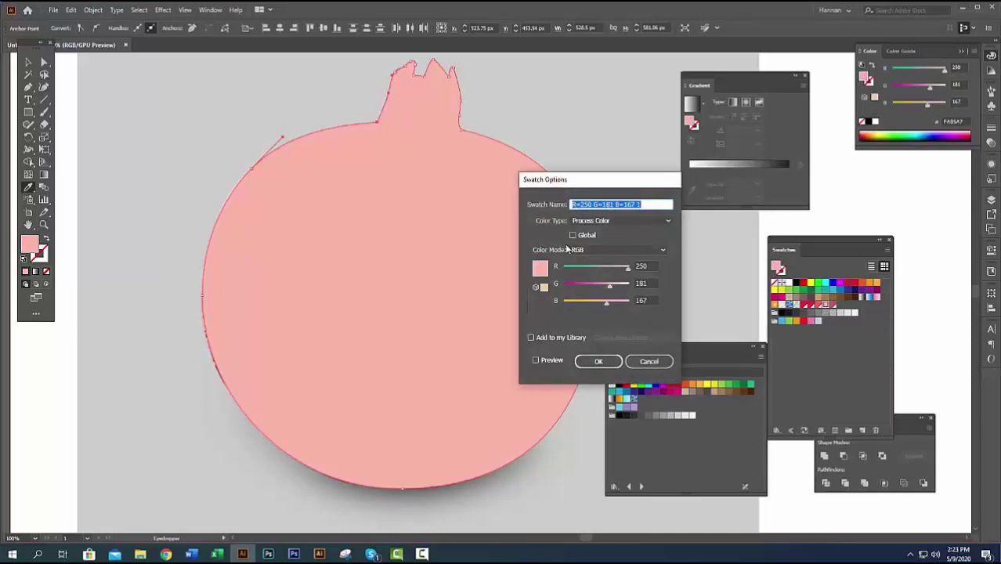
click(599, 361)
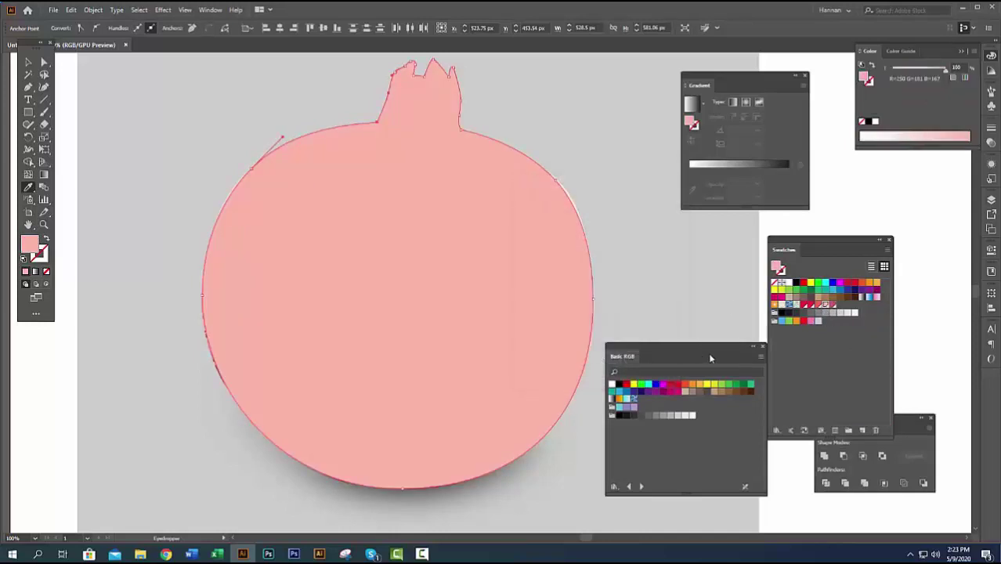
click(49, 243)
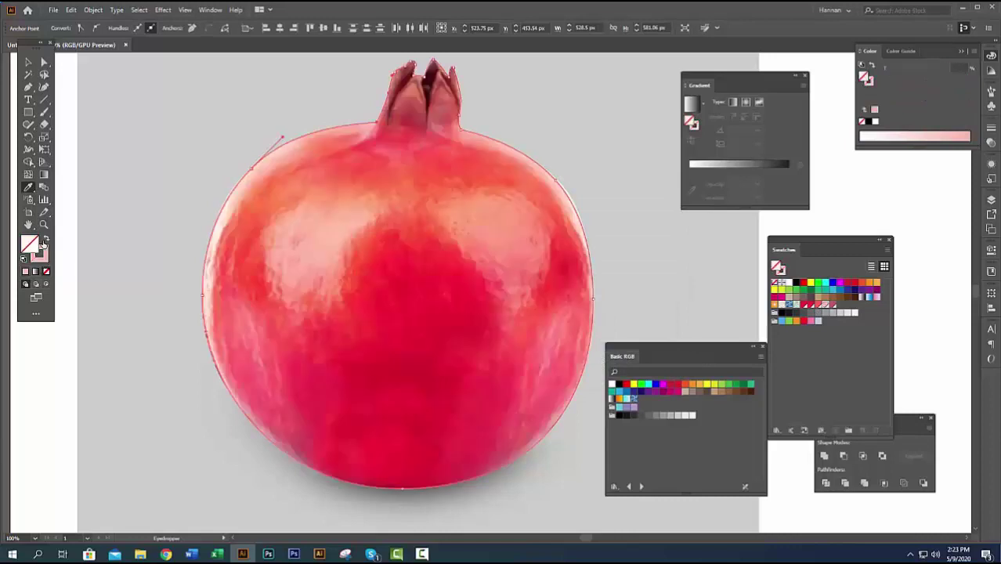
click(404, 315)
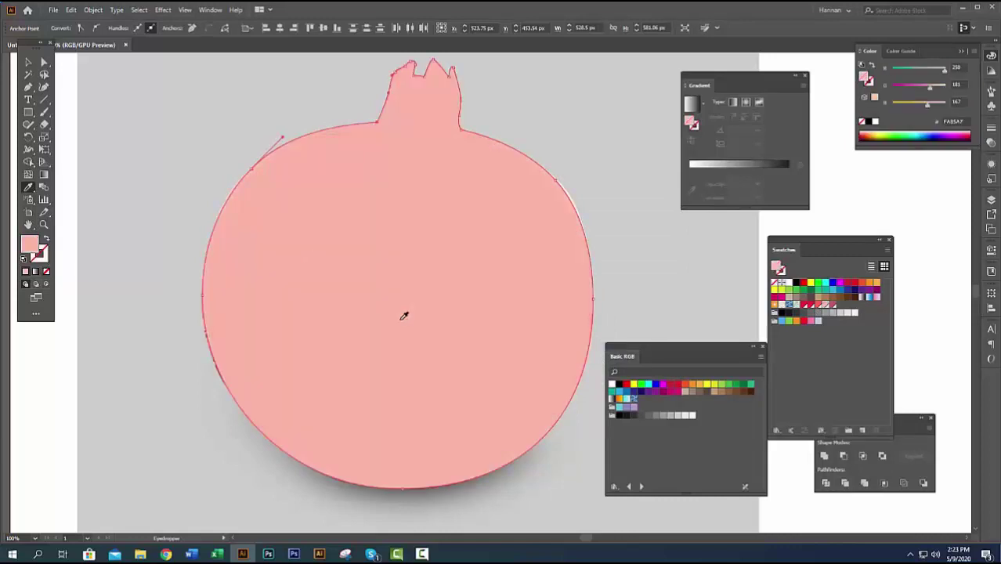
key(ctrl+z)
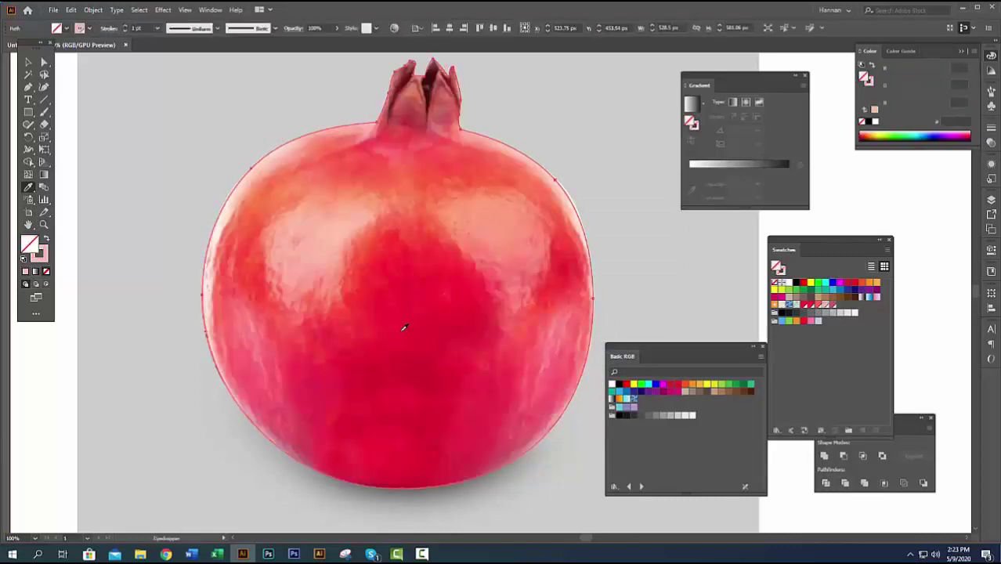
Fill the pomegranate with deep red from the photo and add downward-bent horizontal mesh lines
click(477, 344)
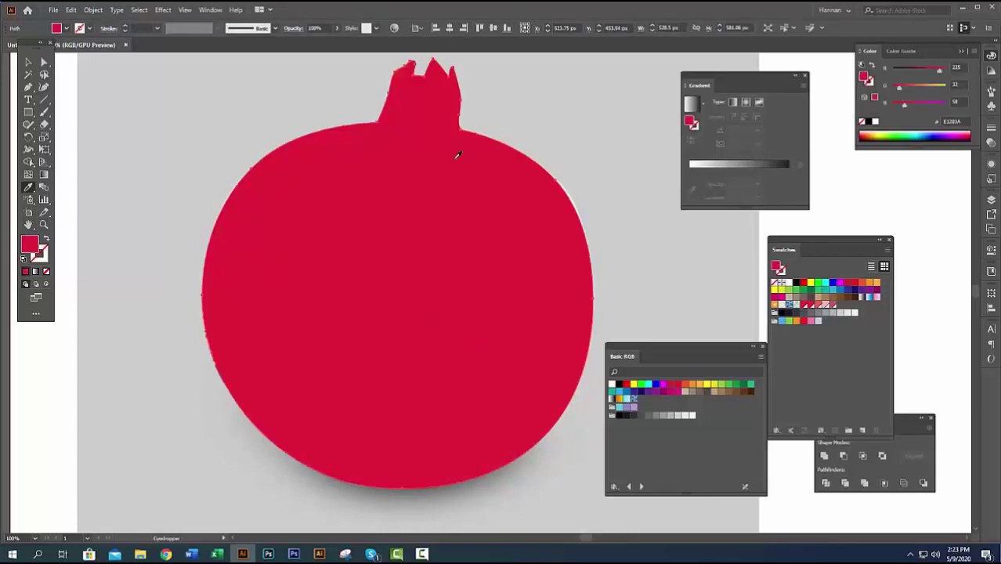
scroll(458, 154, up, 2)
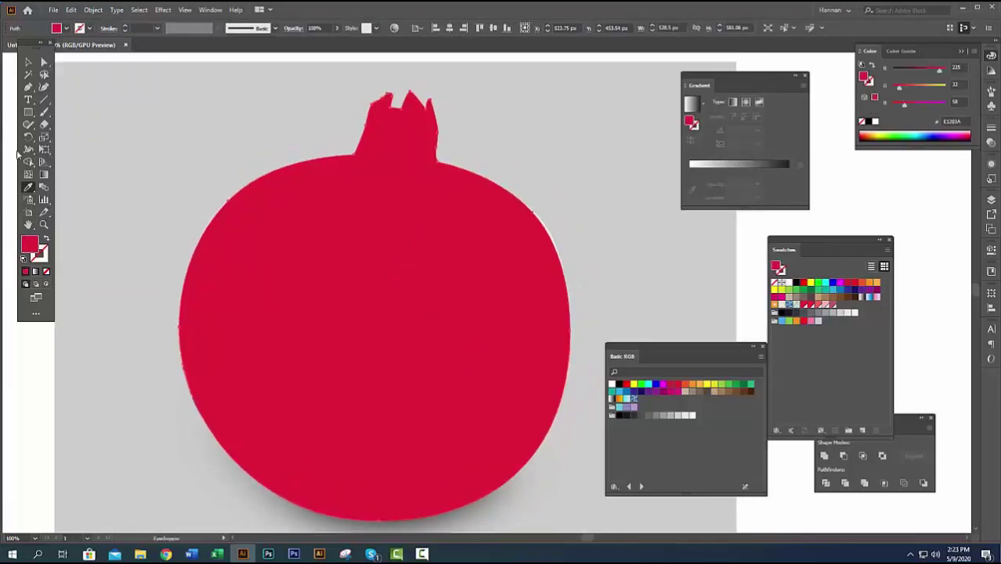
click(28, 174)
click(182, 329)
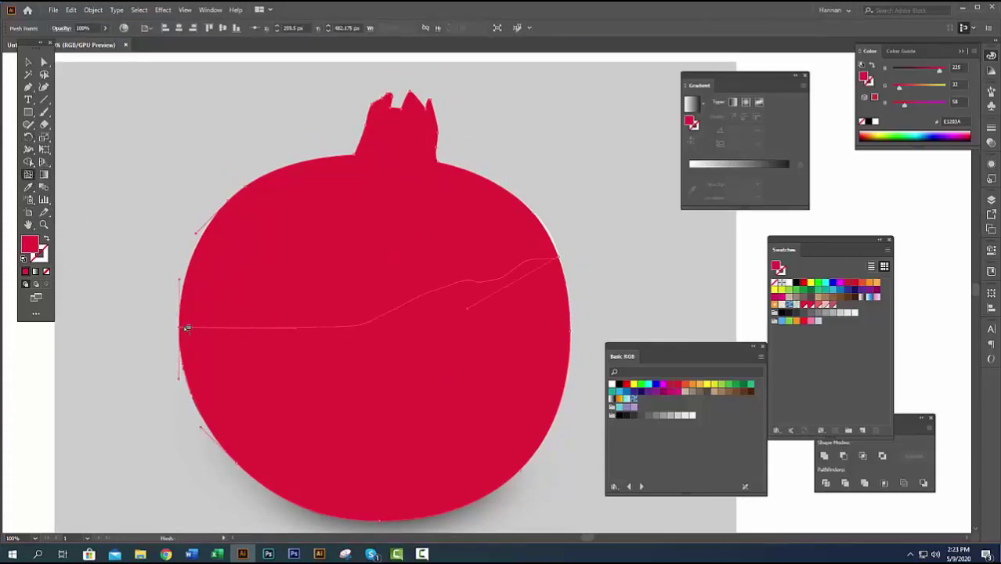
drag(469, 307, 504, 363)
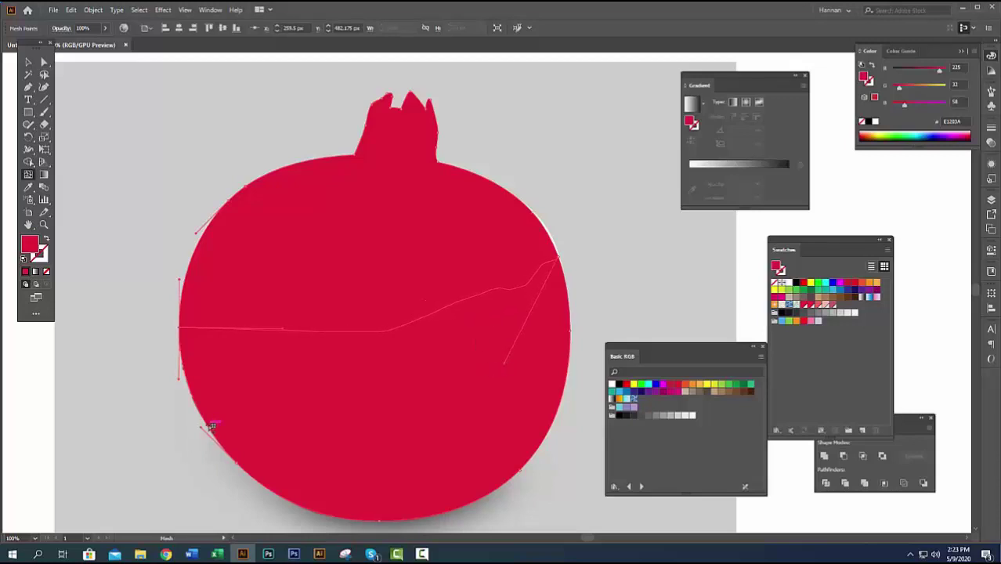
Add vertical mesh lines at the centre, right and left, plus a lower horizontal line
click(376, 335)
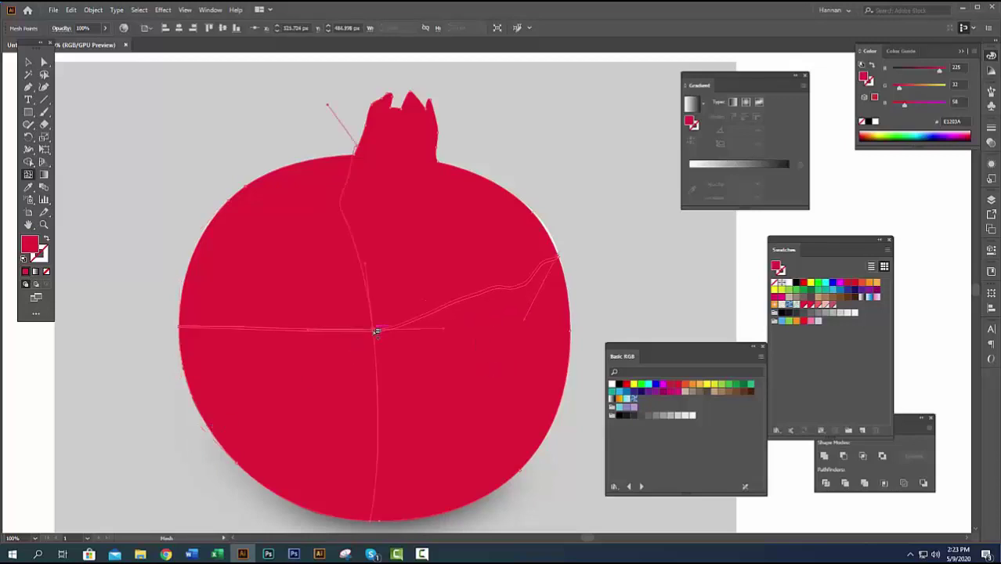
key(ctrl+z)
click(377, 333)
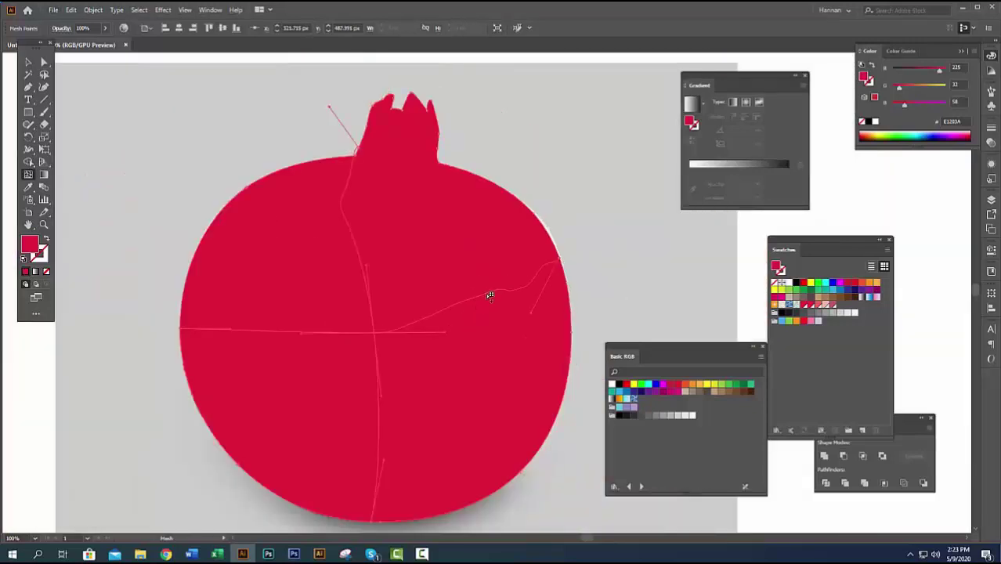
click(489, 293)
click(259, 332)
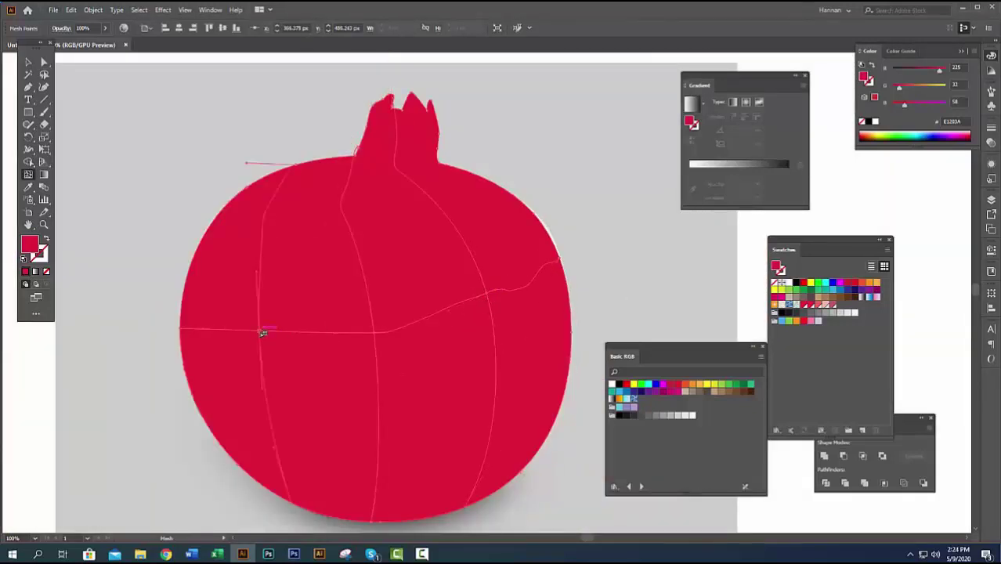
click(380, 428)
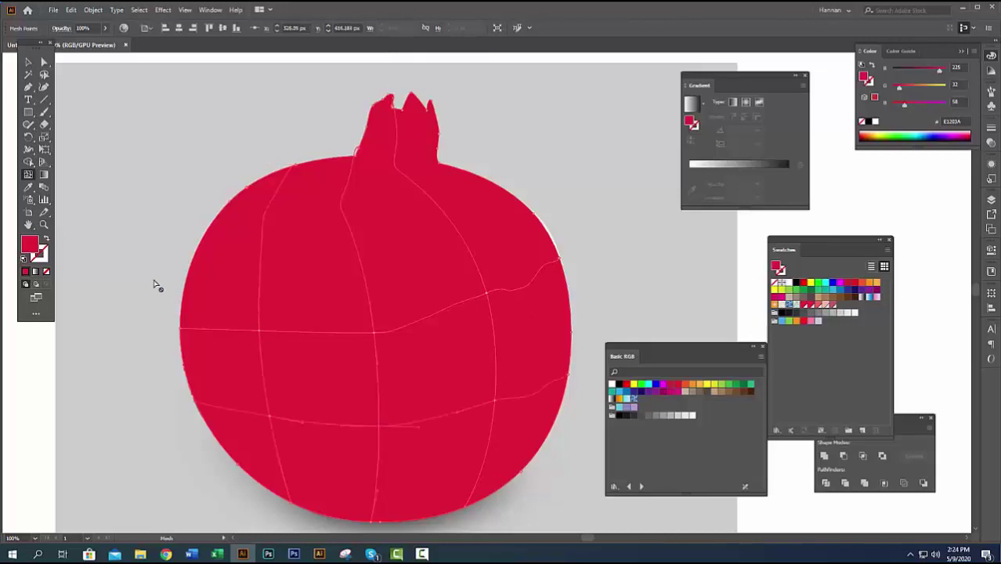
Add mesh points in the upper-left area and near the crown
scroll(164, 283, down, 2)
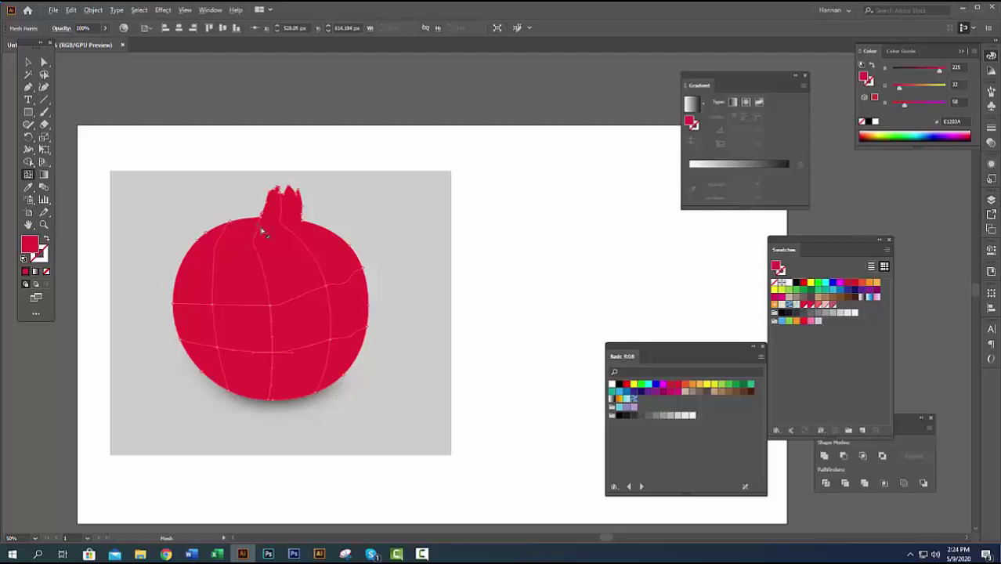
scroll(276, 302, up, 2)
click(224, 208)
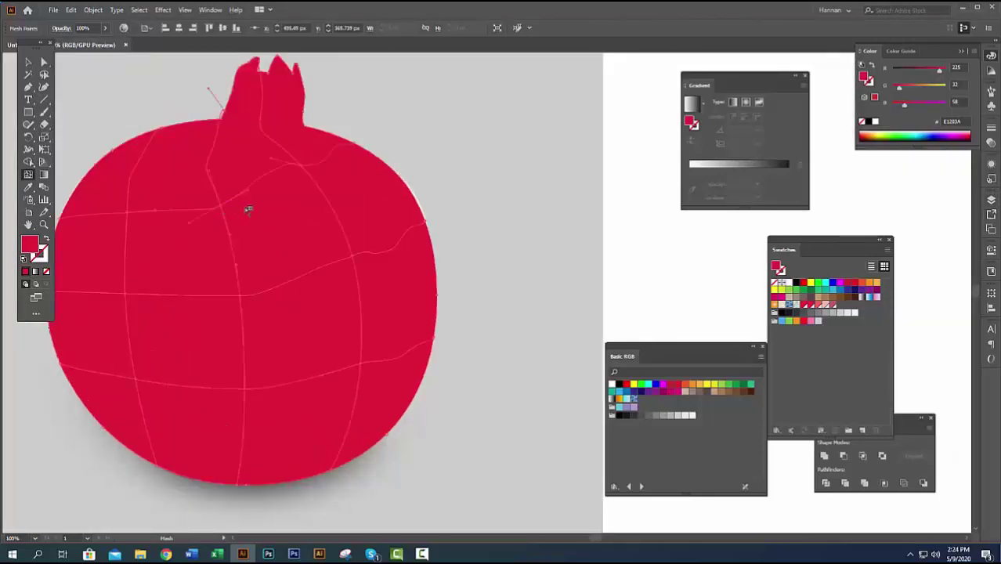
click(266, 133)
scroll(375, 306, down, 1)
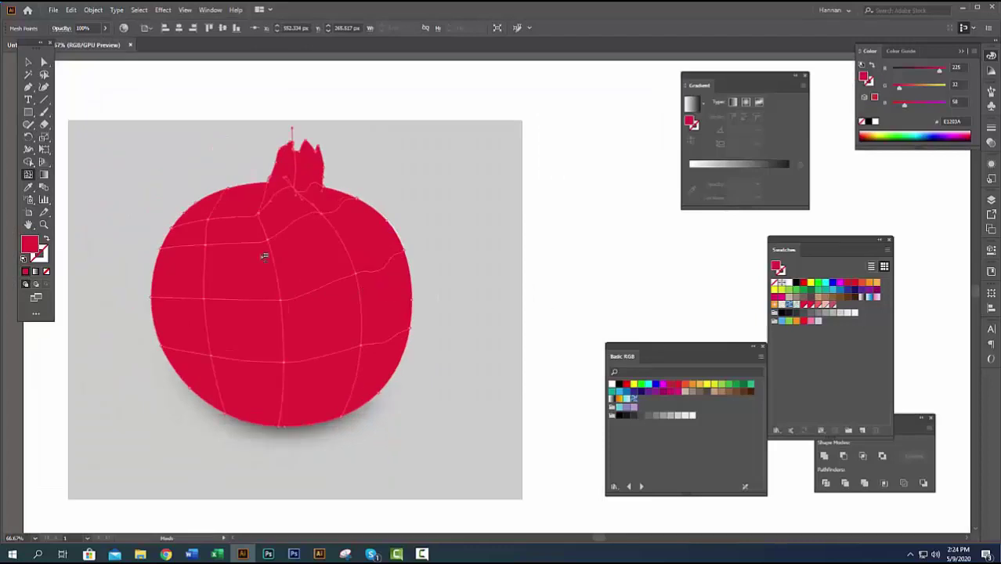
scroll(297, 312, up, 2)
scroll(296, 313, down, 2)
In Outline view over the photo, shift an upper mesh point and colour it light pink
click(992, 201)
ctrl+click(863, 212)
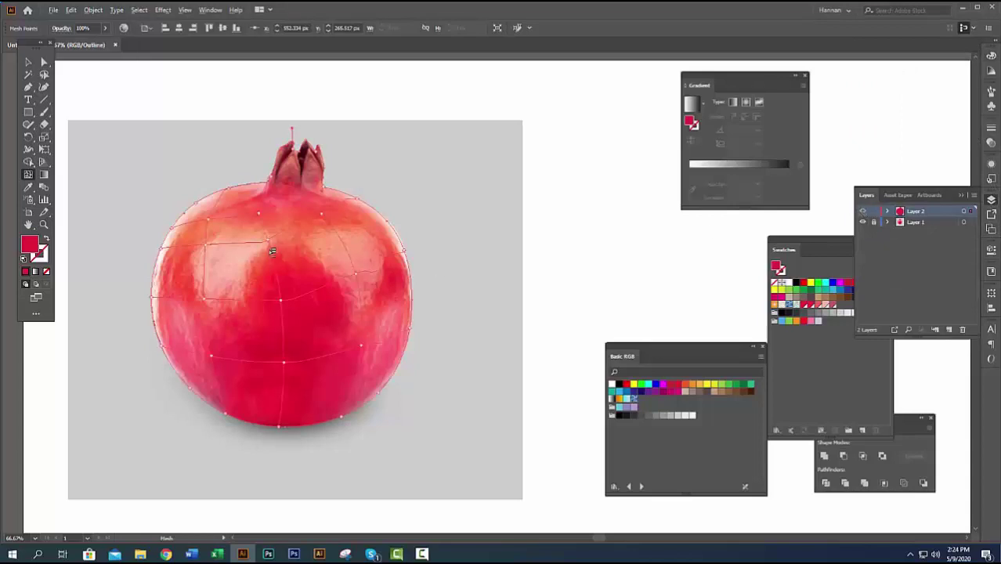
scroll(272, 252, up, 2)
scroll(446, 228, down, 2)
scroll(425, 271, up, 1)
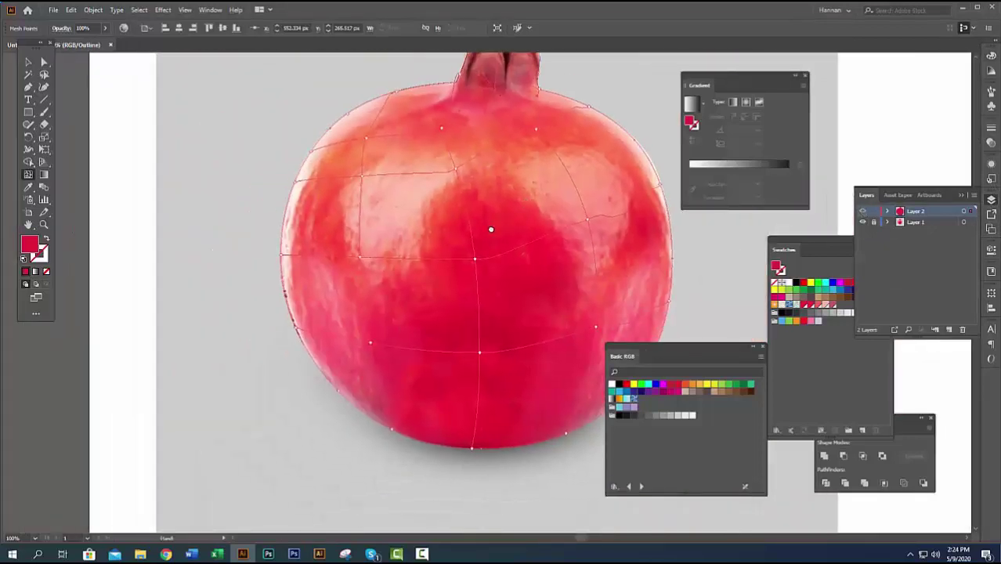
drag(364, 177, 423, 186)
click(826, 305)
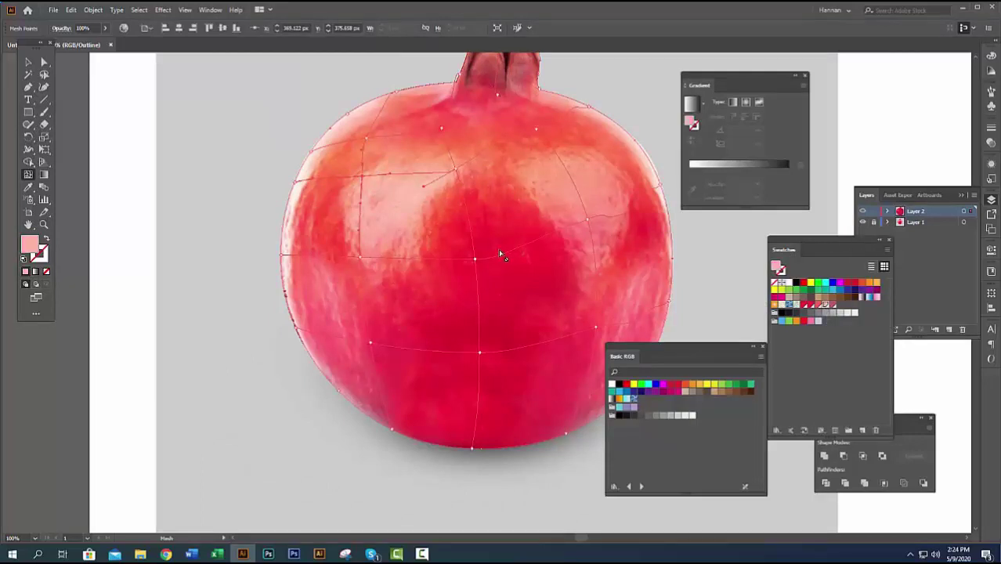
ctrl+click(862, 211)
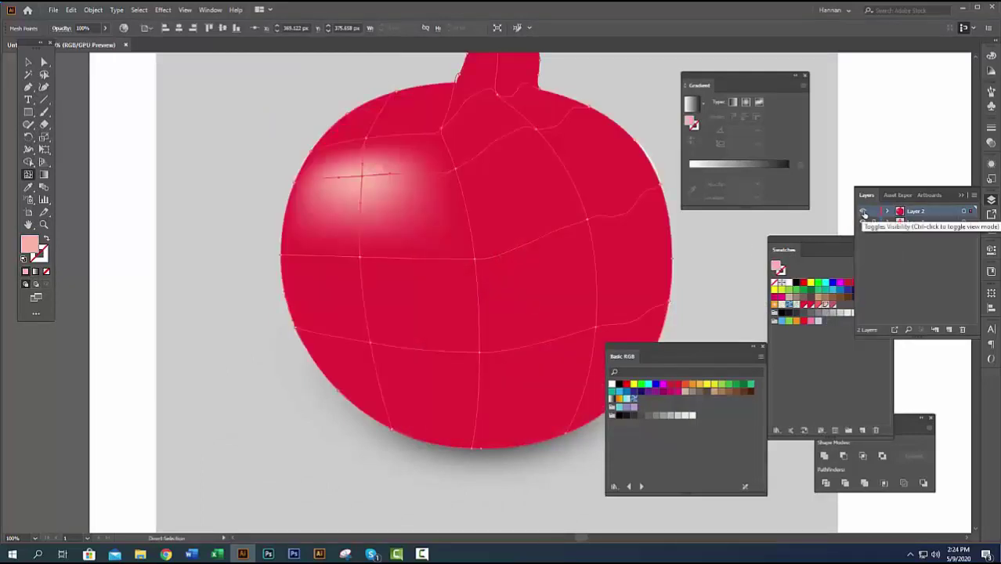
ctrl+click(862, 212)
scroll(230, 216, down, 3)
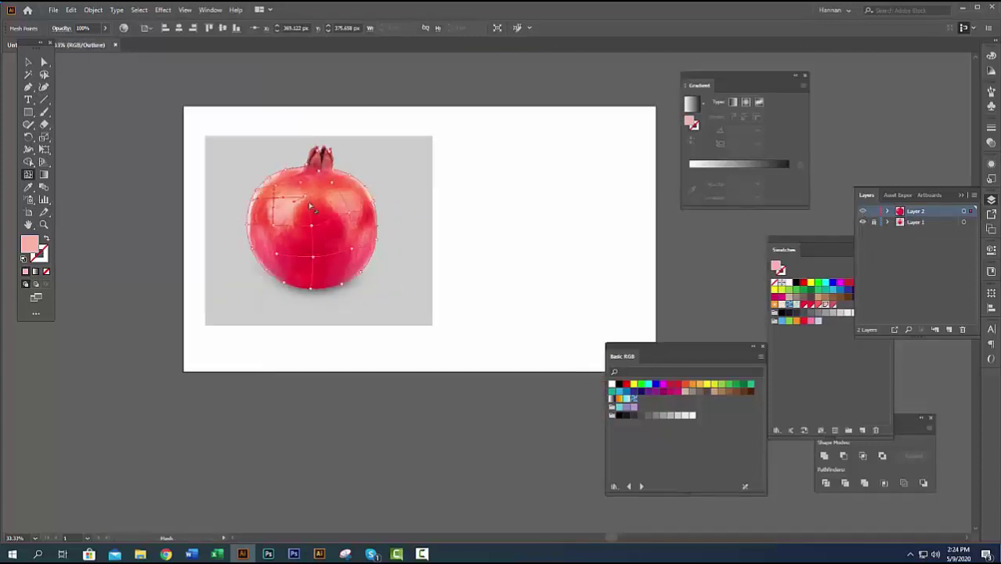
Unlock and activate Layer 1, deselect the mesh, and move the Swatches panel up
click(874, 222)
click(926, 223)
key(ctrl+t)
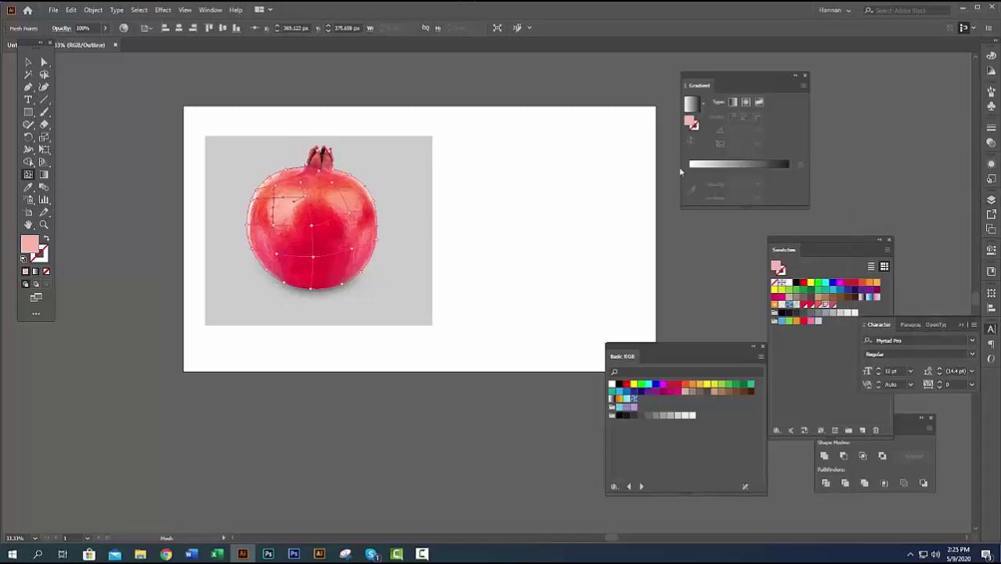
click(465, 236)
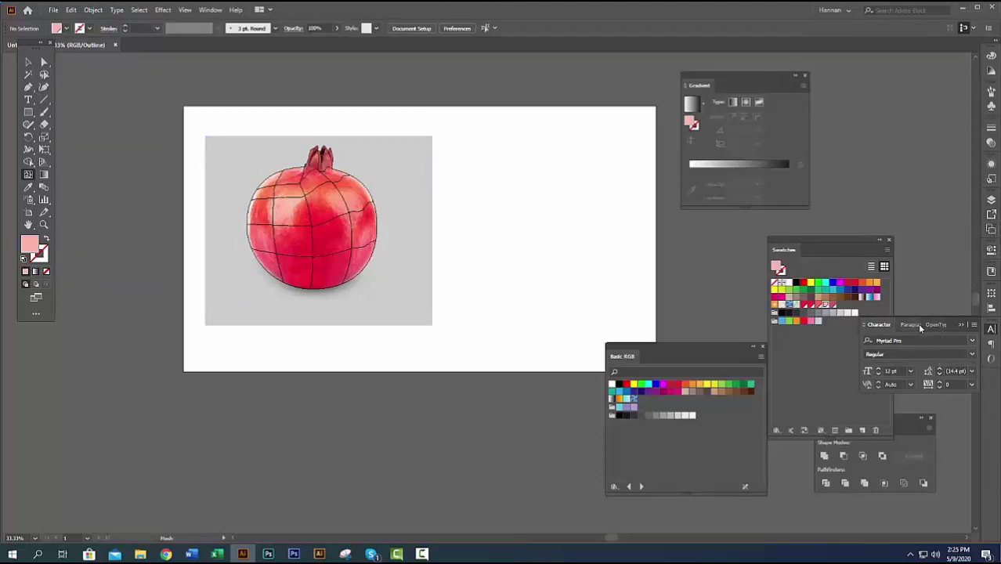
drag(838, 246, 902, 107)
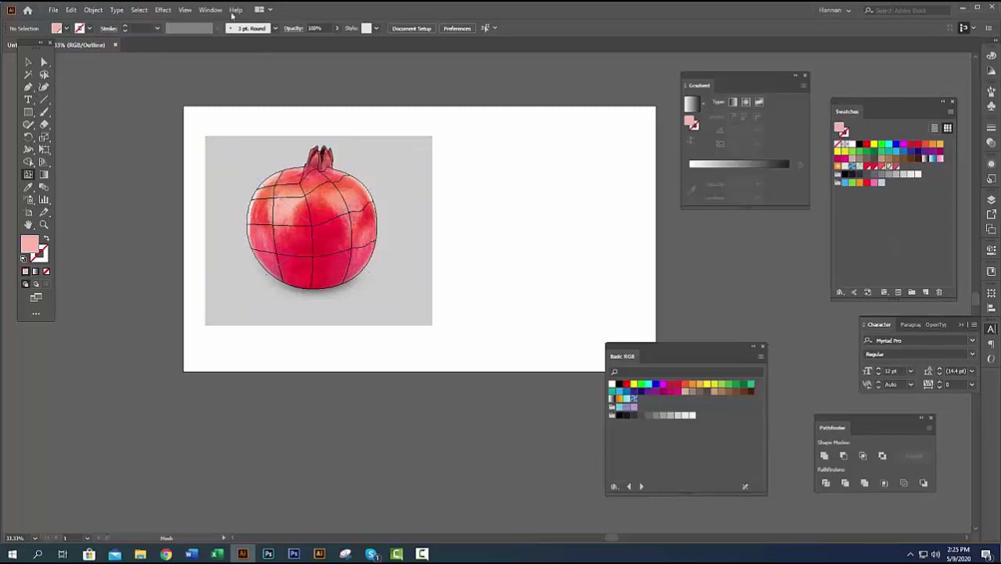
Open Window > Layers, then deselect the mesh using the Selection tool (V)
click(207, 10)
click(258, 308)
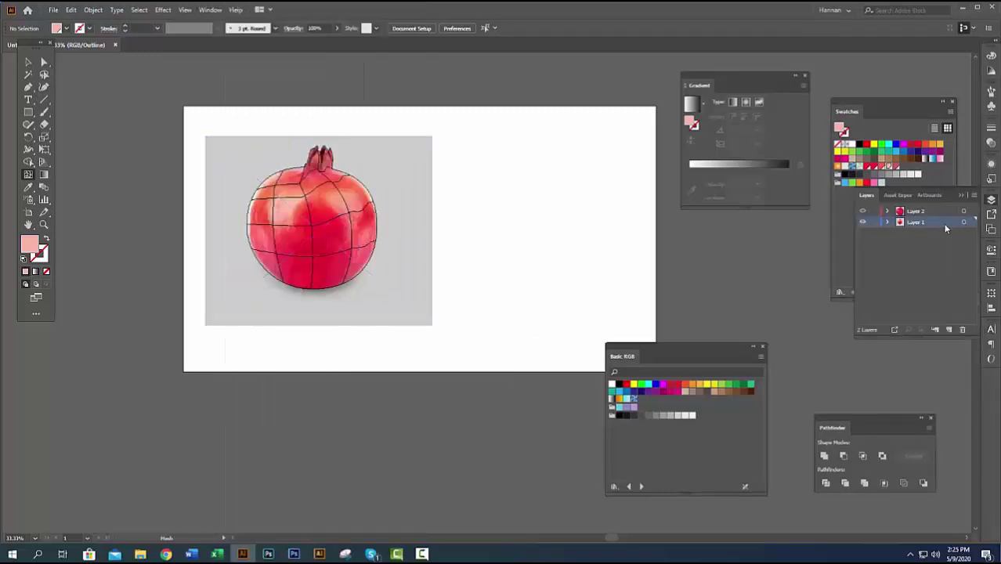
key(ctrl+t)
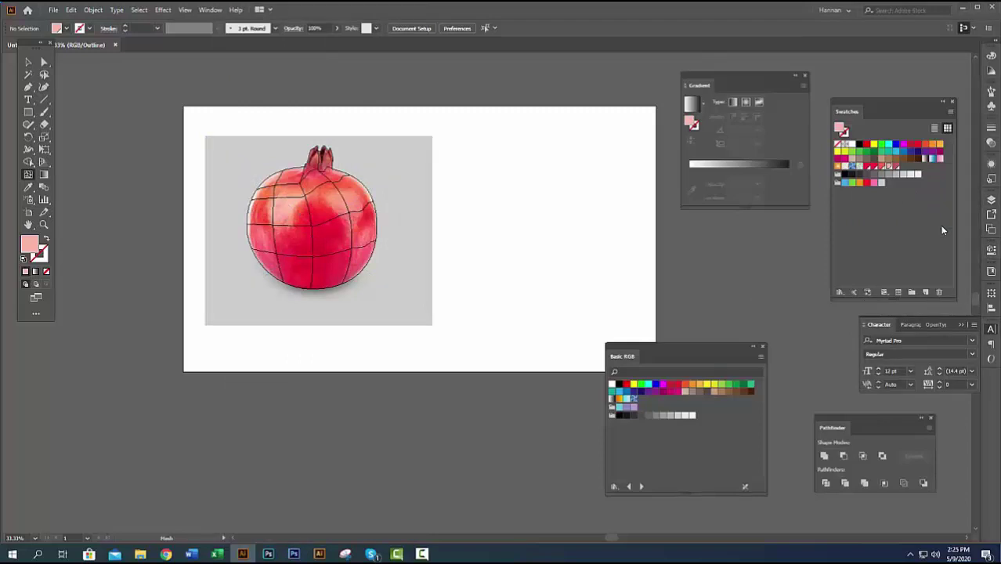
key(ctrl+a)
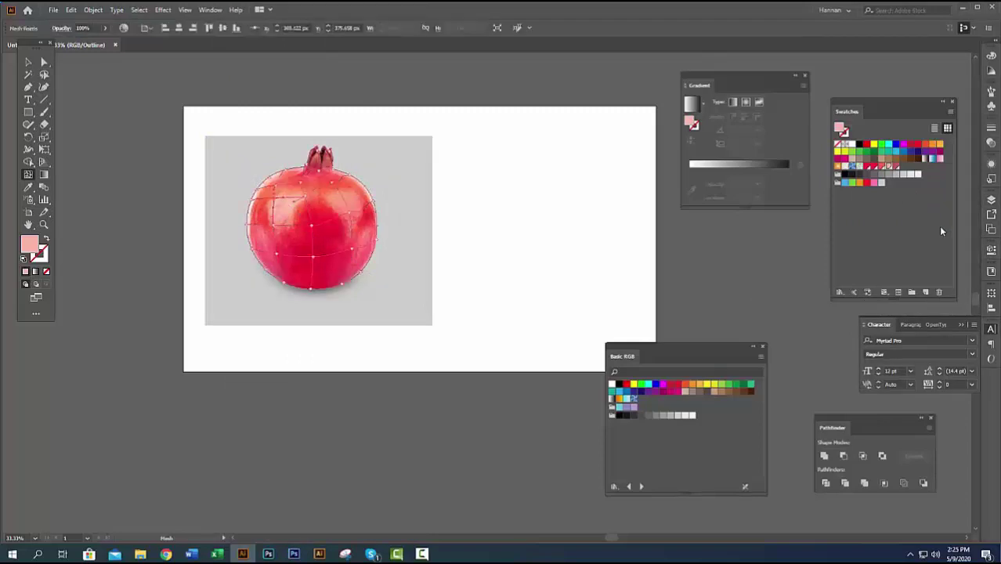
key(v)
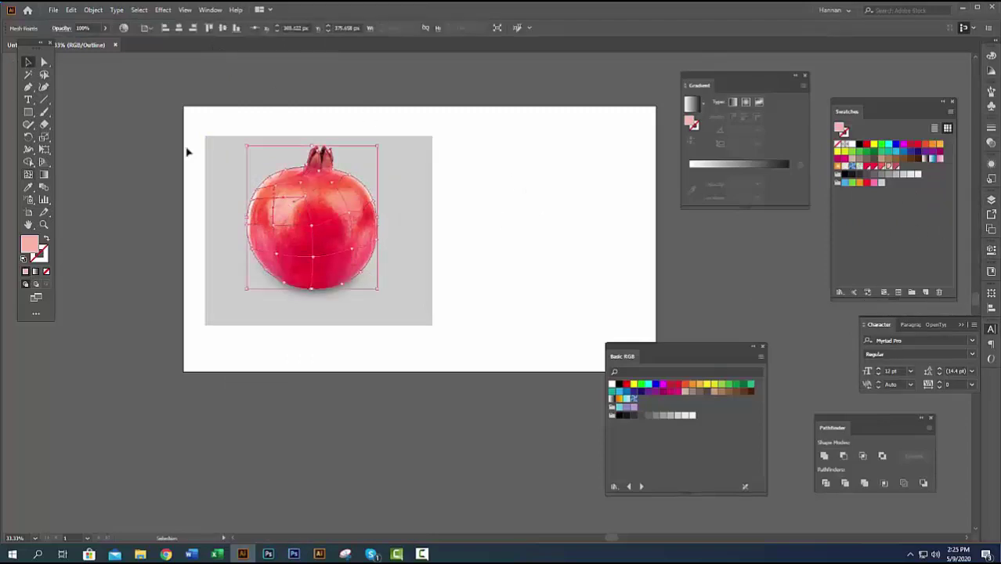
click(492, 251)
Reopen the Layers panel, float it beside the canvas, and select Layer 1
click(205, 10)
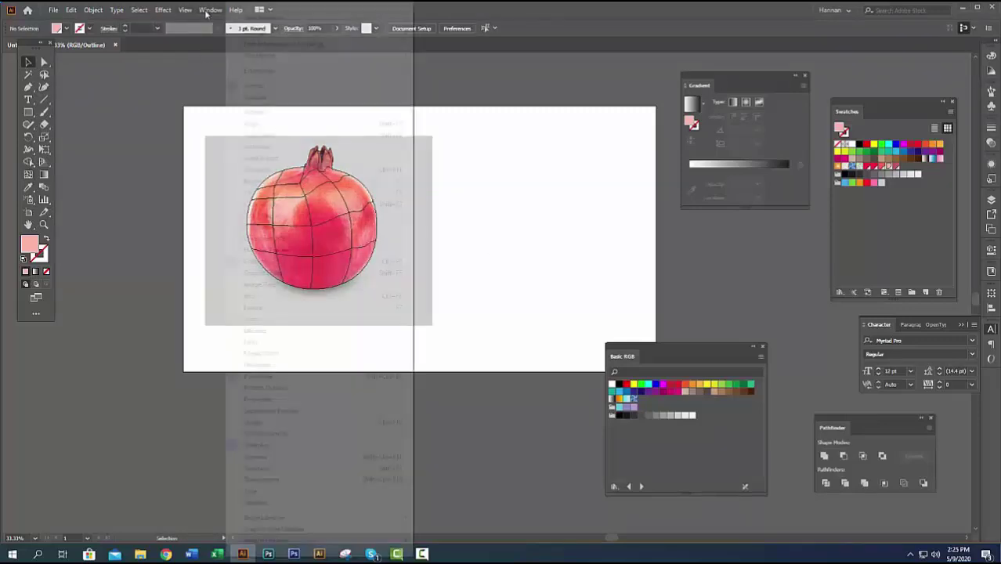
click(264, 315)
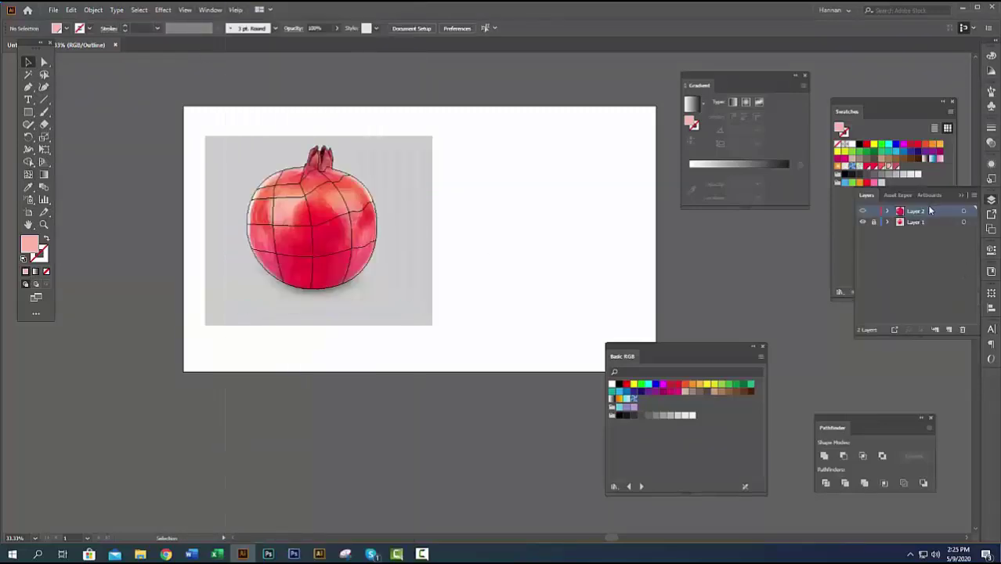
drag(867, 195, 778, 280)
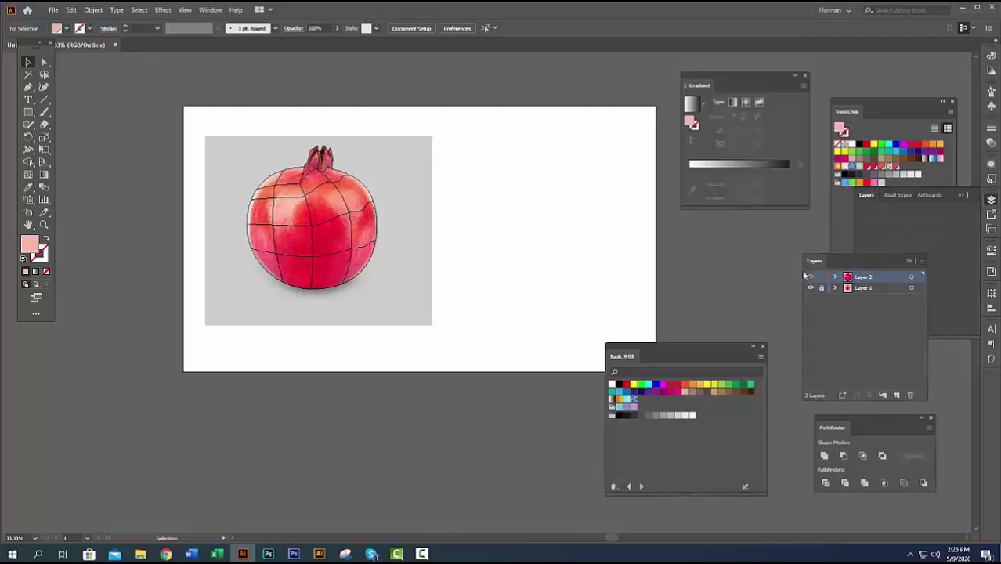
click(840, 309)
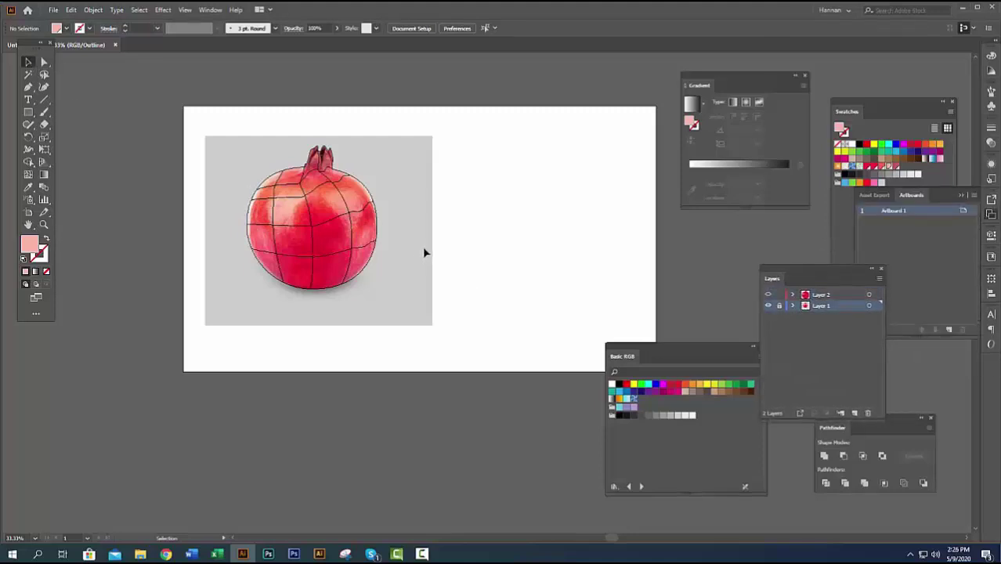
Place the pomegranate photo right of the sketch, lock Layer 1, and return to full-colour preview
drag(412, 225, 644, 225)
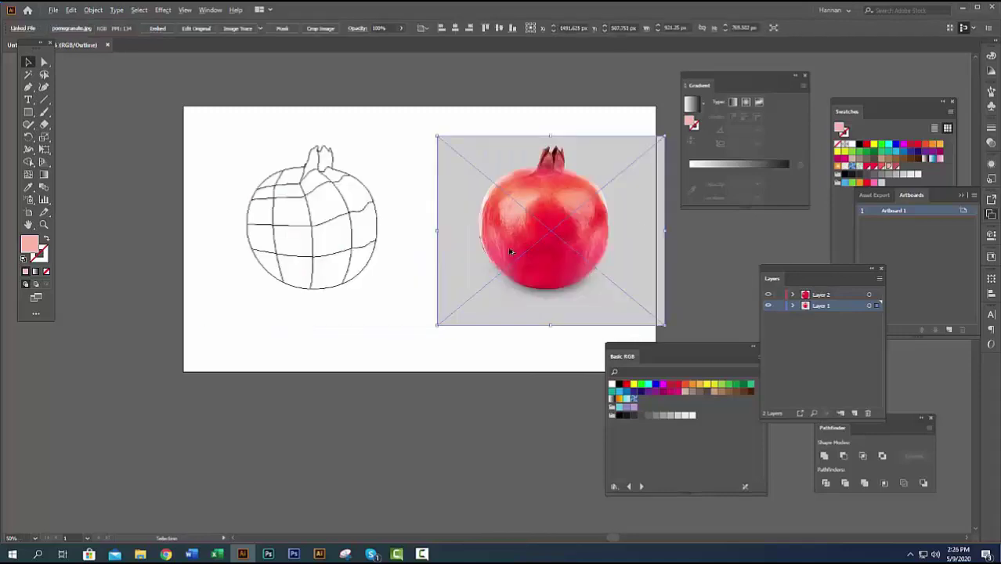
scroll(510, 248, up, 1)
click(779, 305)
drag(346, 230, 394, 265)
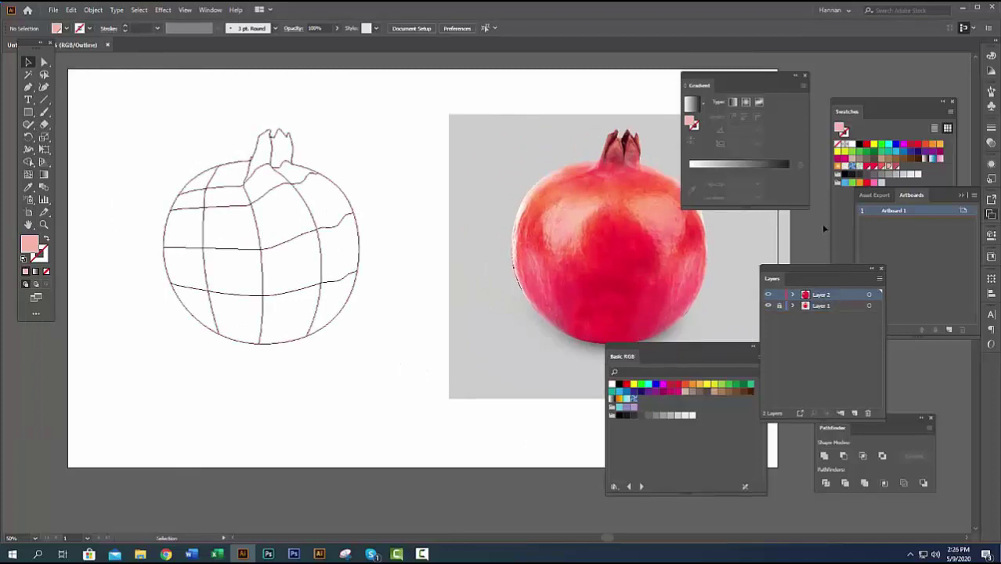
key(ctrl+y)
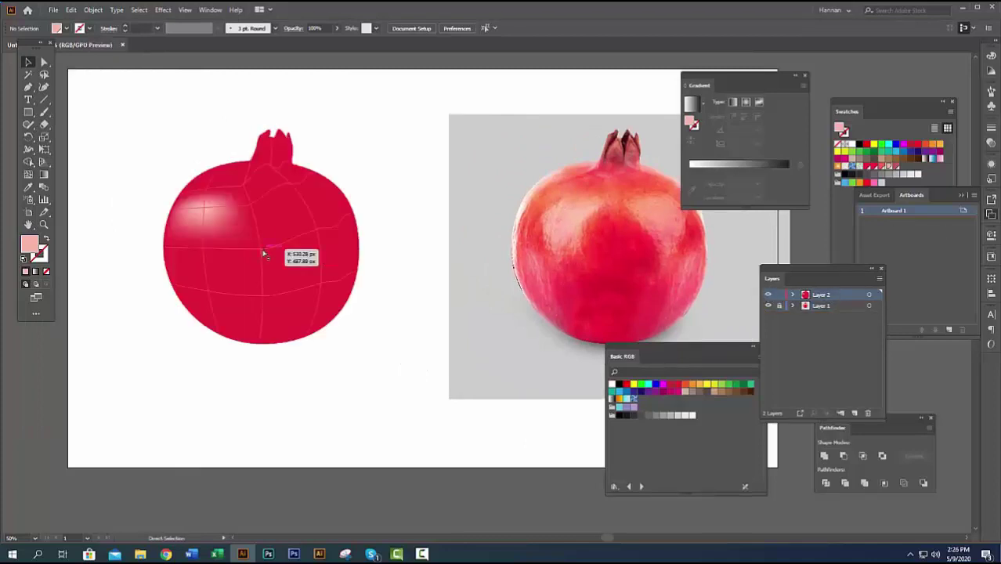
Give the selected mesh point a deep red sampled from the photo
click(262, 252)
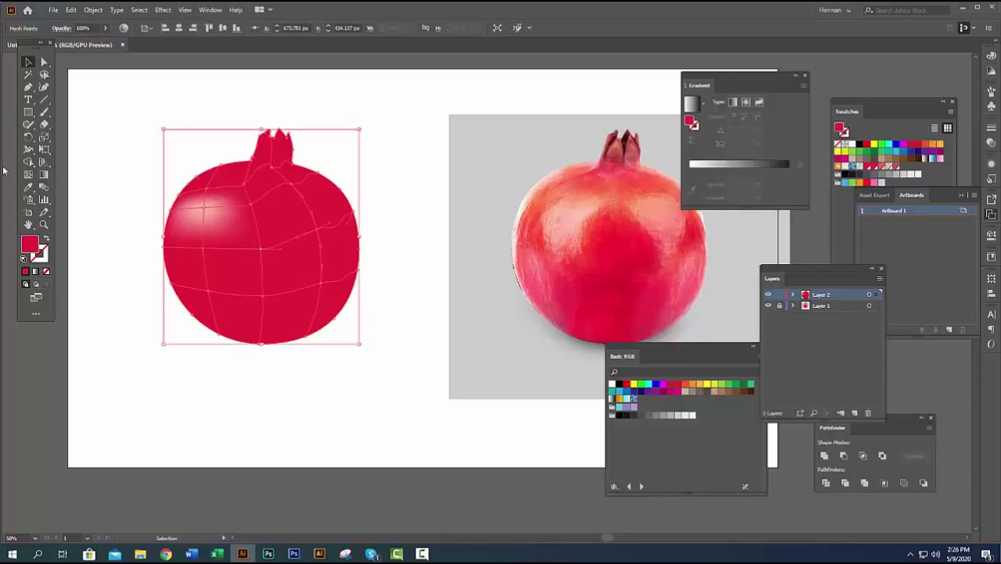
click(28, 186)
click(564, 239)
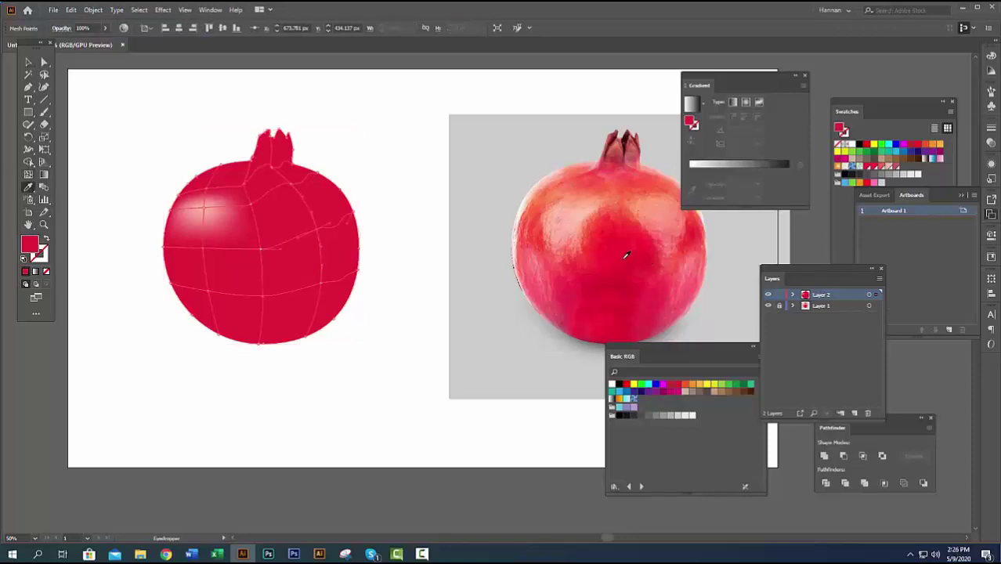
Zoom in to inspect the mesh pomegranate, then deselect it
click(28, 174)
scroll(264, 249, up, 3)
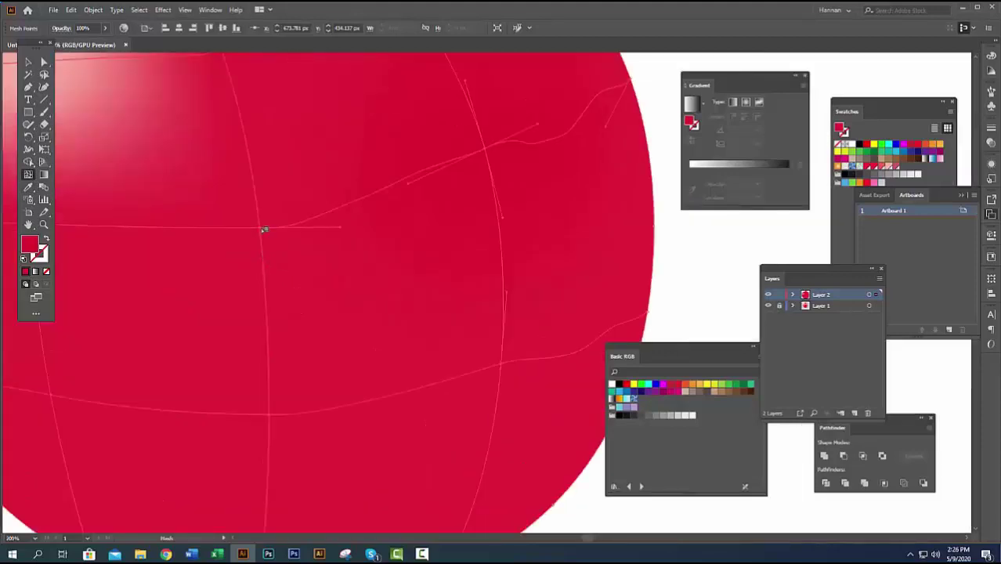
scroll(324, 250, down, 3)
scroll(237, 242, up, 3)
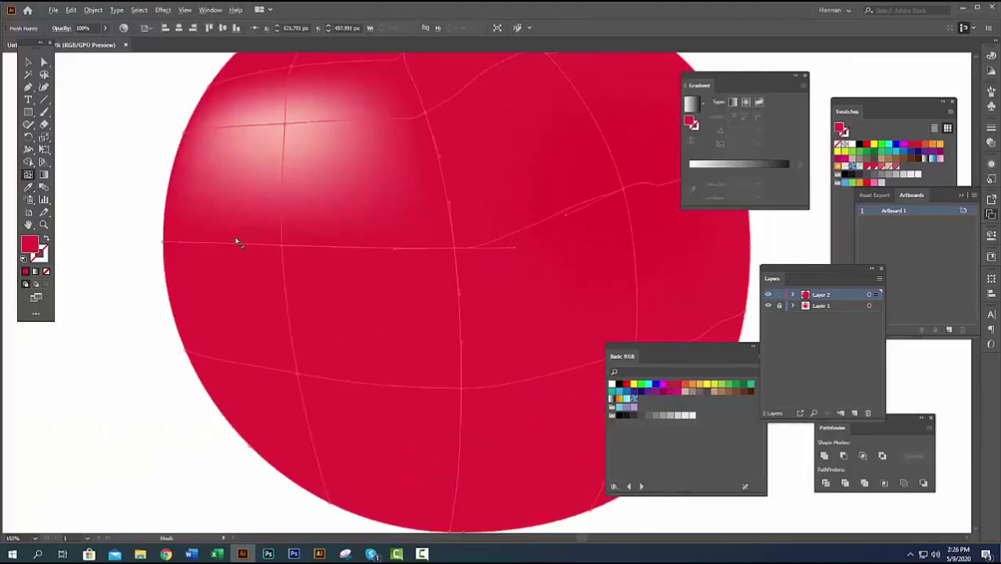
scroll(236, 242, down, 3)
key(v)
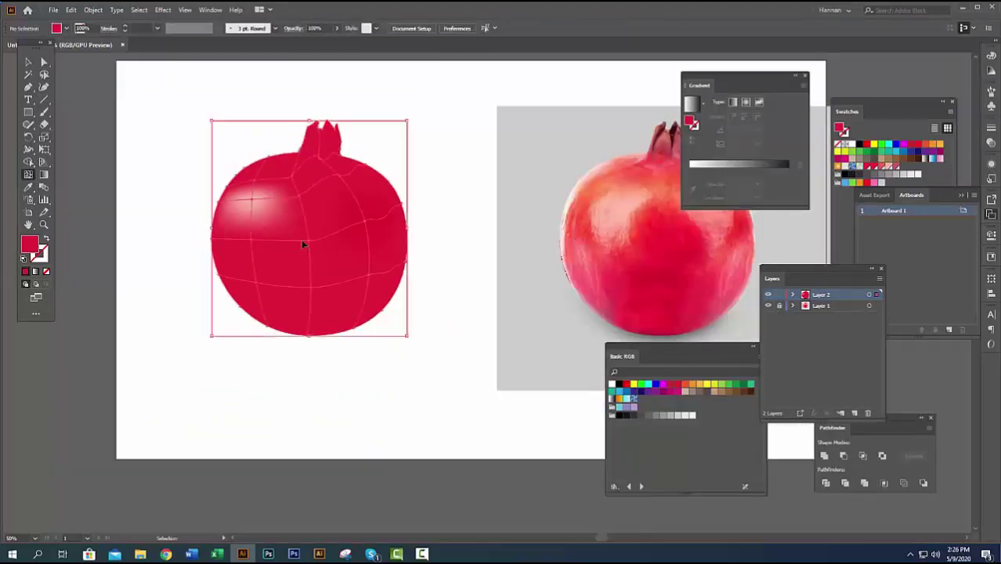
key(u)
Bring the Swatches panel in front of the layer and artboard lists, then pick Direct Selection
scroll(340, 249, up, 4)
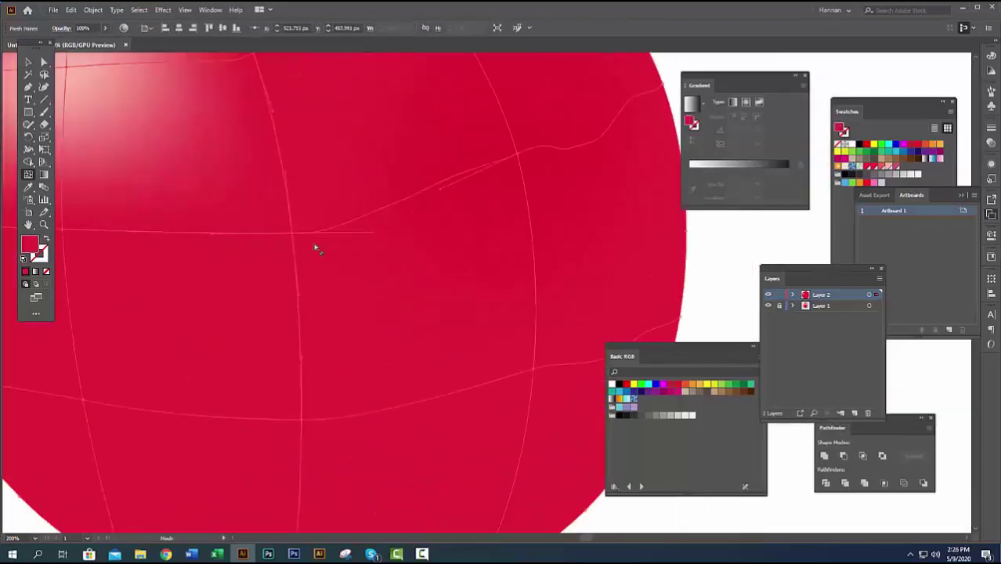
scroll(470, 203, down, 3)
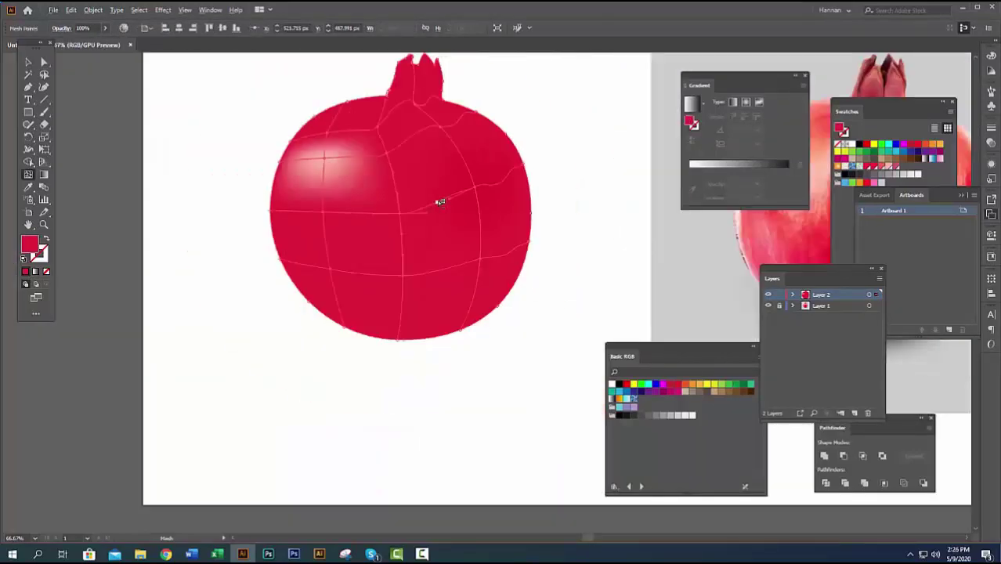
click(875, 171)
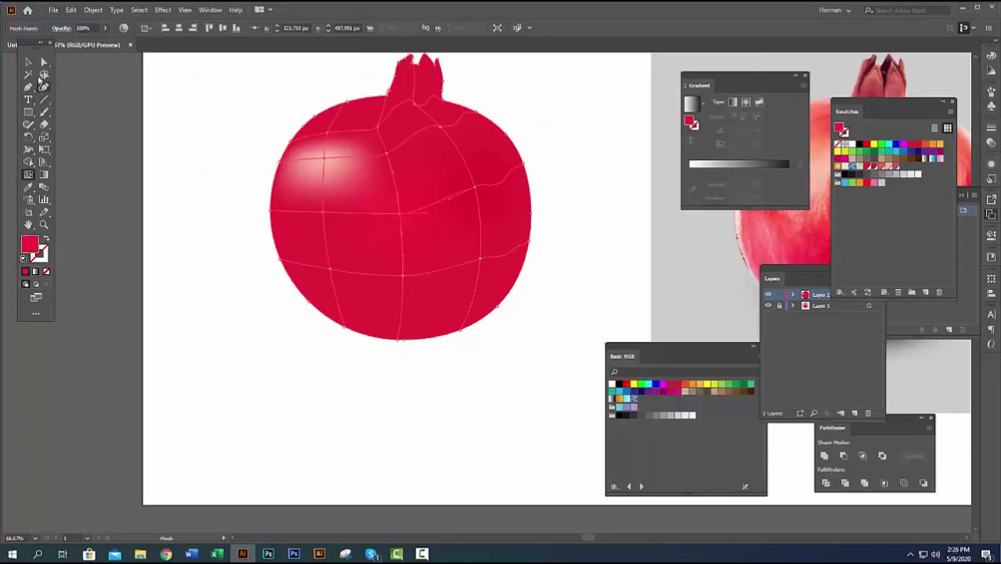
click(44, 62)
Colour the bottom and right-edge mesh points with lighter pink swatches
drag(314, 324, 403, 377)
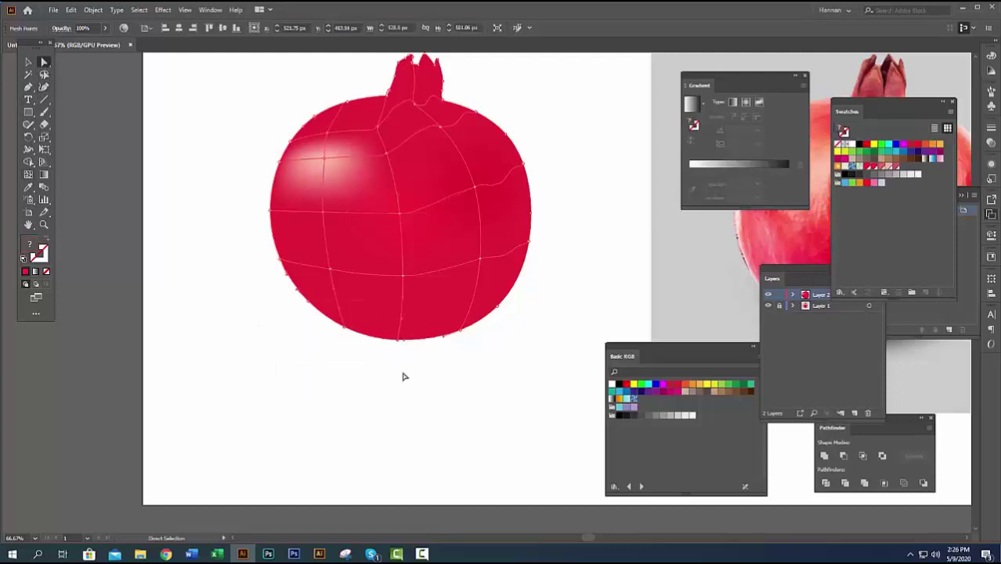
click(890, 179)
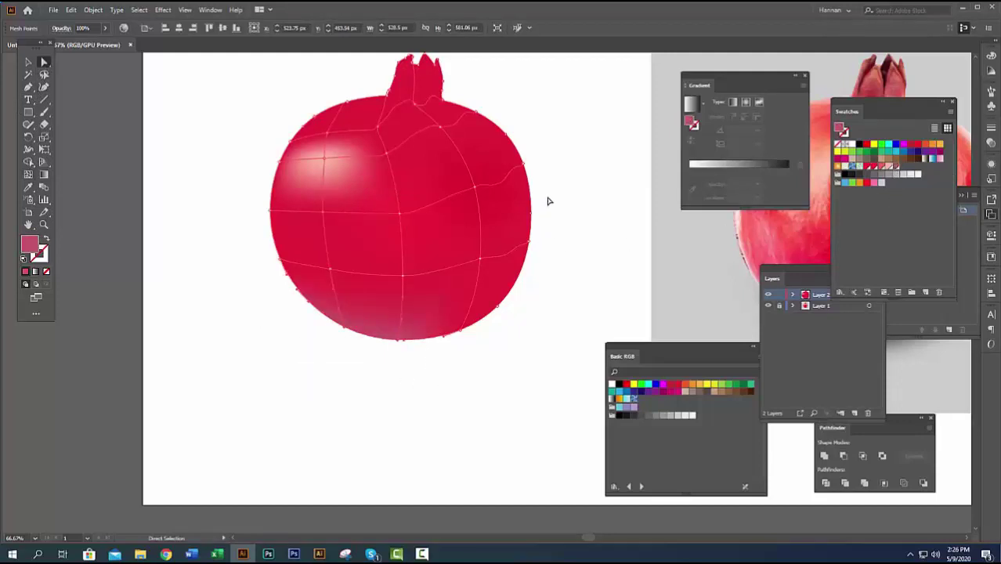
drag(541, 160, 514, 279)
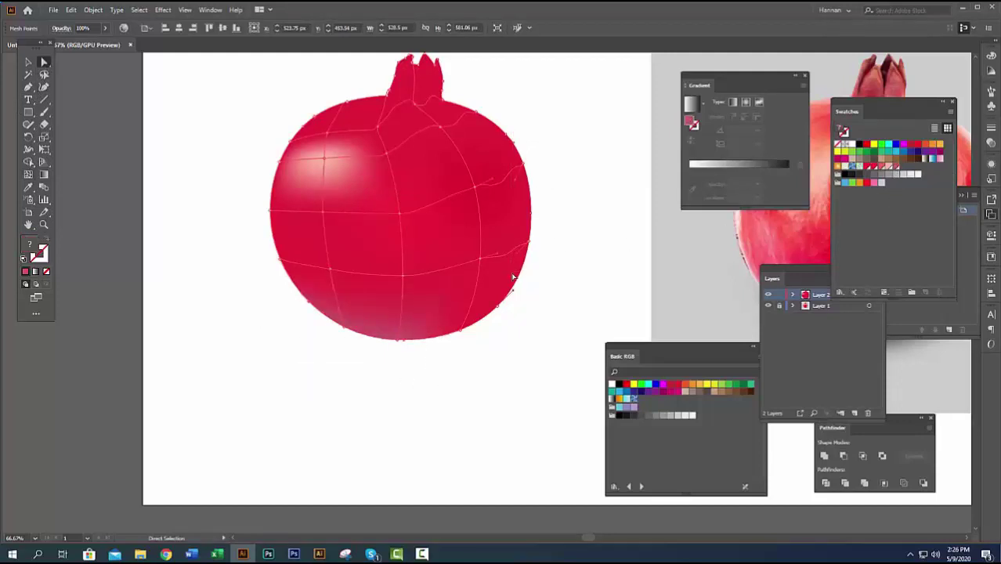
click(895, 169)
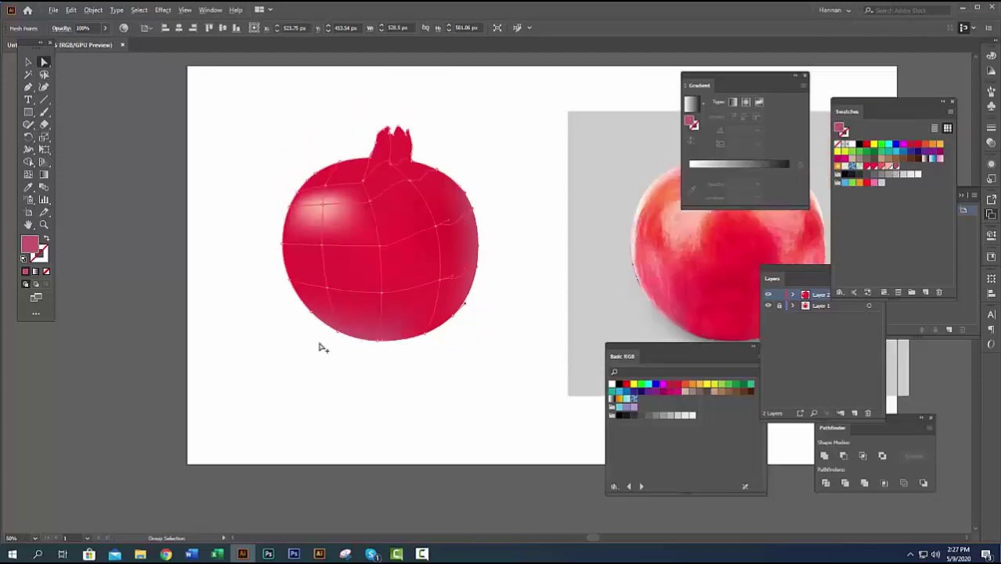
Give a central mesh point a light pink sampled from the photo
scroll(319, 346, down, 2)
scroll(324, 285, up, 1)
scroll(323, 285, down, 1)
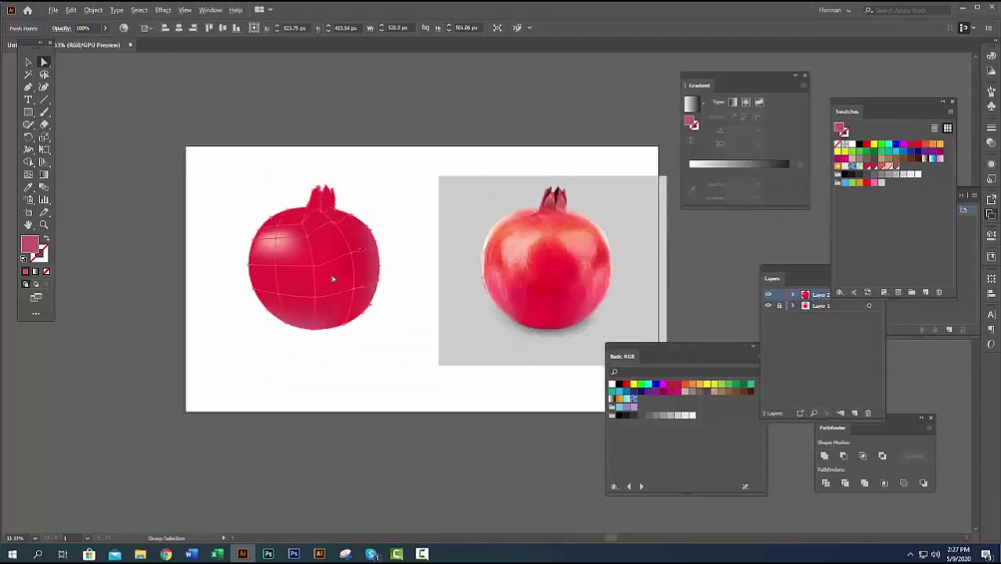
click(354, 256)
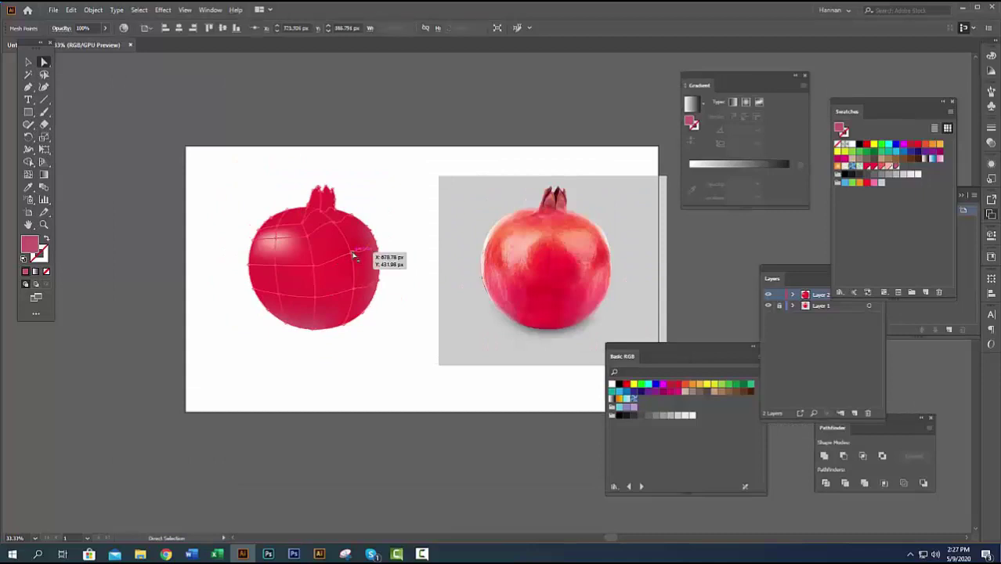
click(28, 187)
click(587, 239)
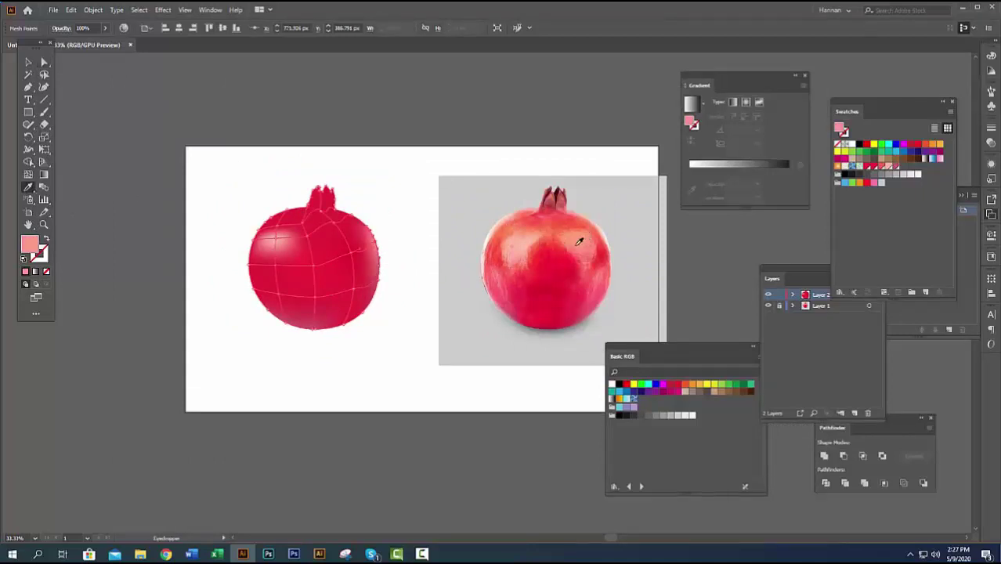
scroll(337, 258, up, 3)
scroll(337, 259, down, 1)
scroll(338, 258, down, 2)
scroll(337, 259, up, 3)
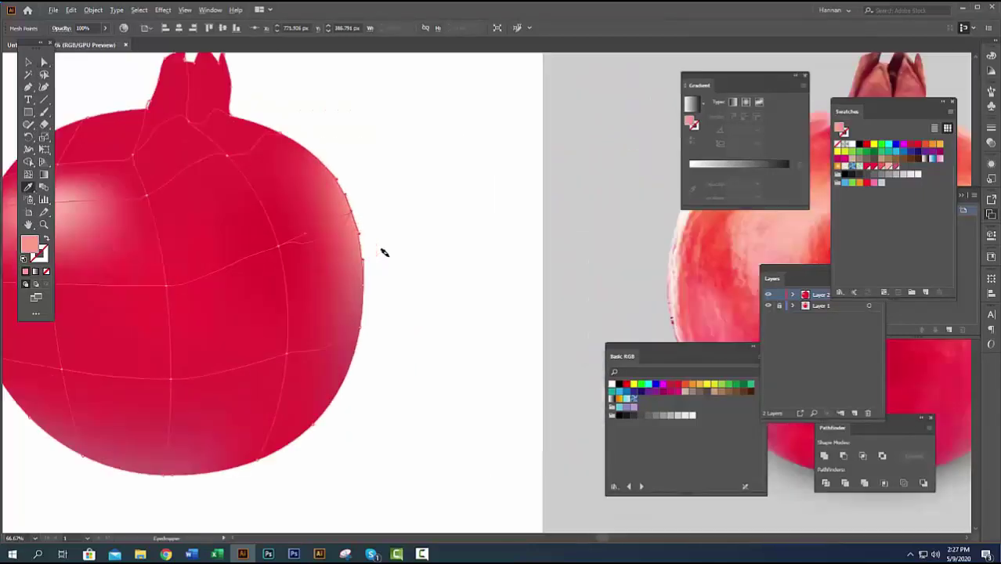
Add a right-side mesh point coloured with light pink from the photo's upper right
click(28, 174)
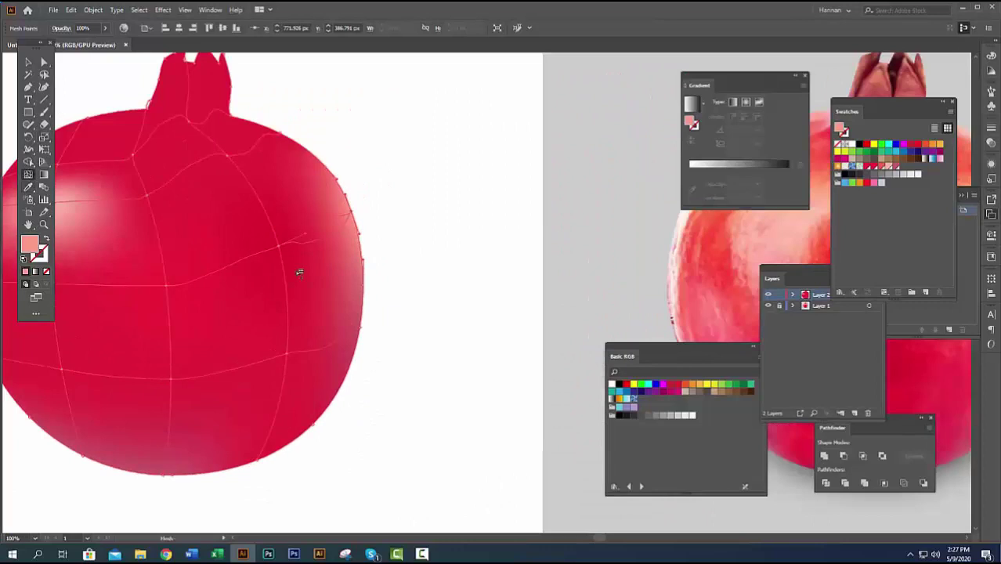
click(285, 253)
scroll(300, 262, down, 2)
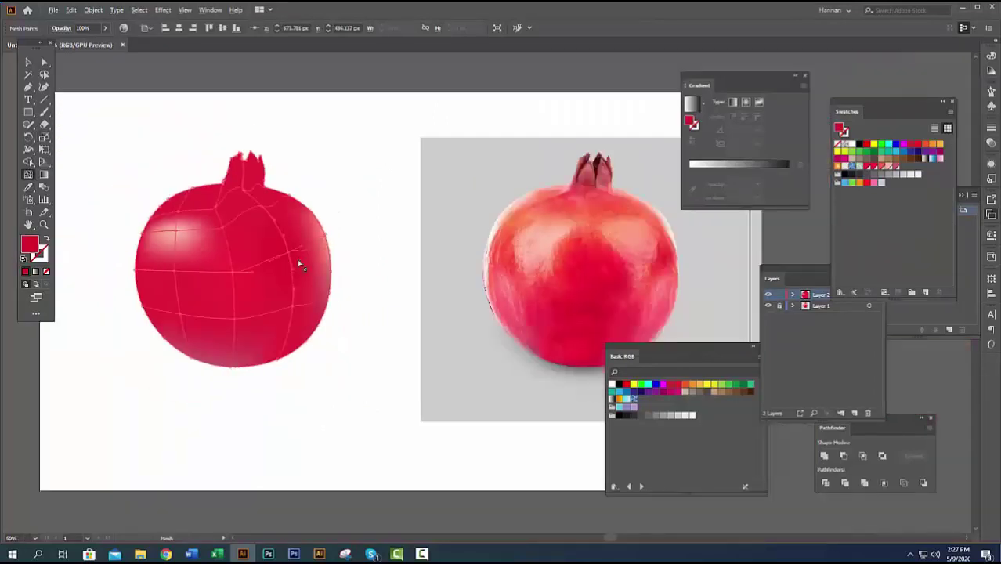
click(30, 188)
click(639, 250)
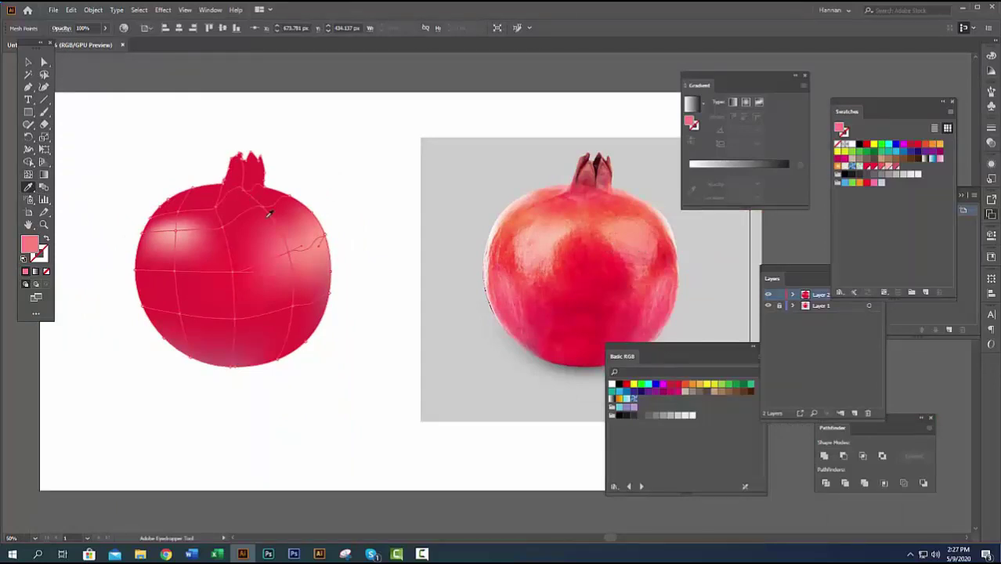
click(45, 61)
click(223, 228)
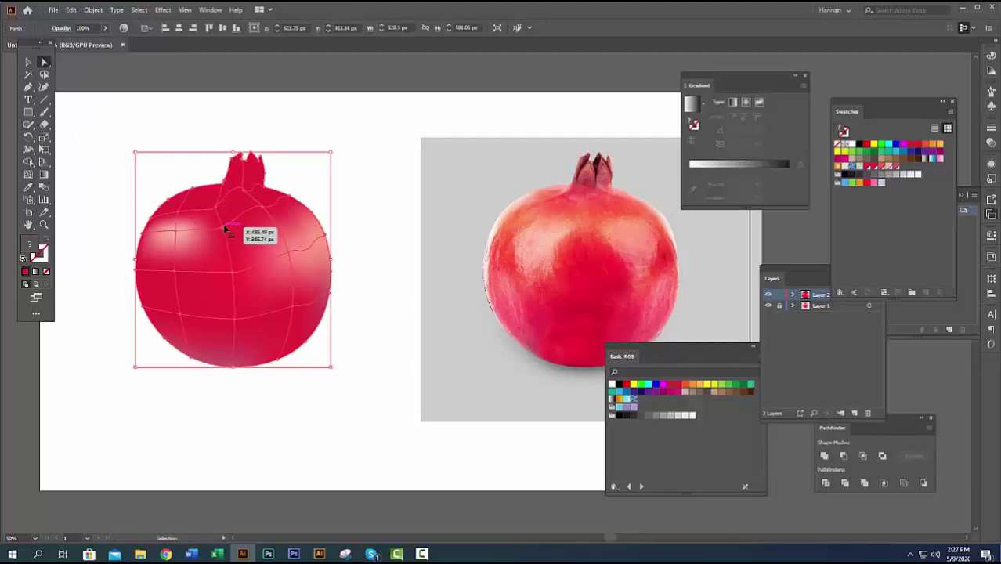
Recolour the mesh with a pink-red sampled from the photo, replacing an orange sample
click(30, 188)
click(567, 214)
click(569, 212)
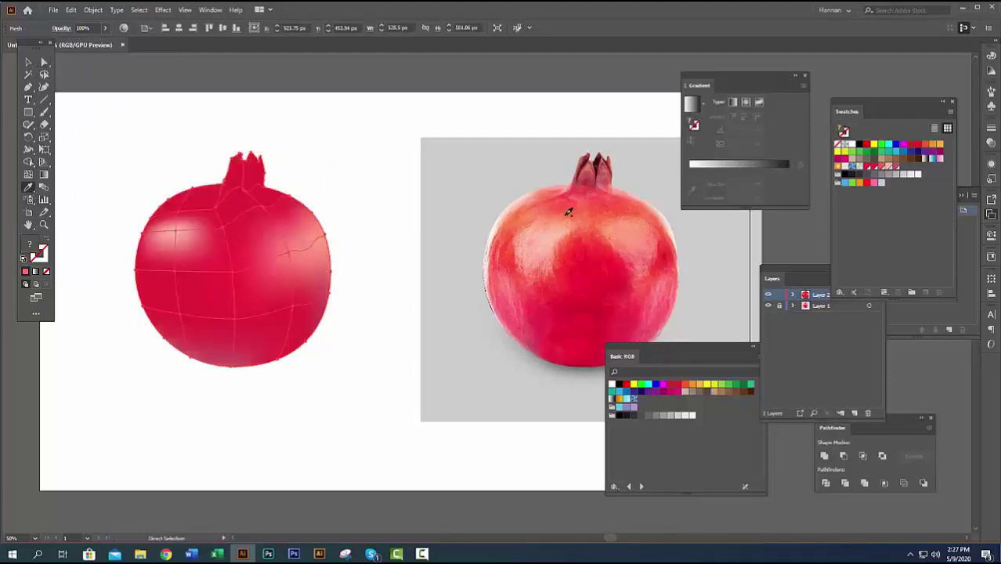
scroll(249, 205, up, 3)
Give the right-shoulder mesh point a light pink swatch
drag(46, 69, 78, 80)
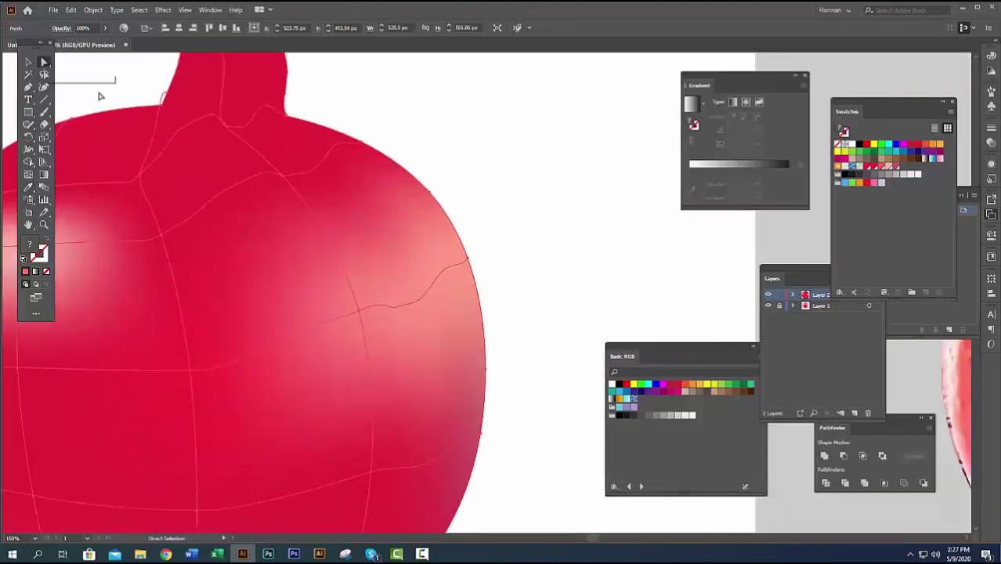
click(283, 176)
scroll(326, 236, down, 3)
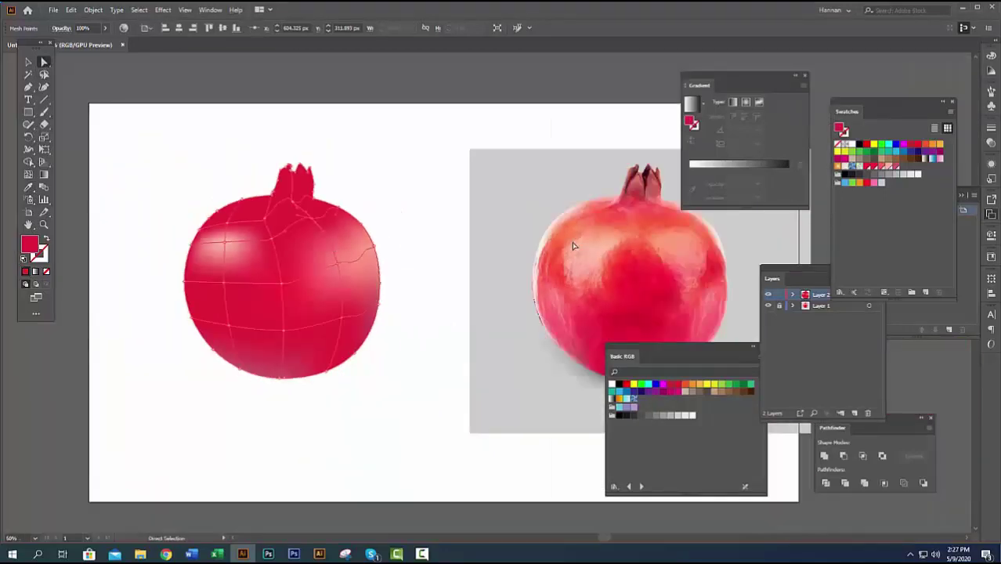
click(889, 166)
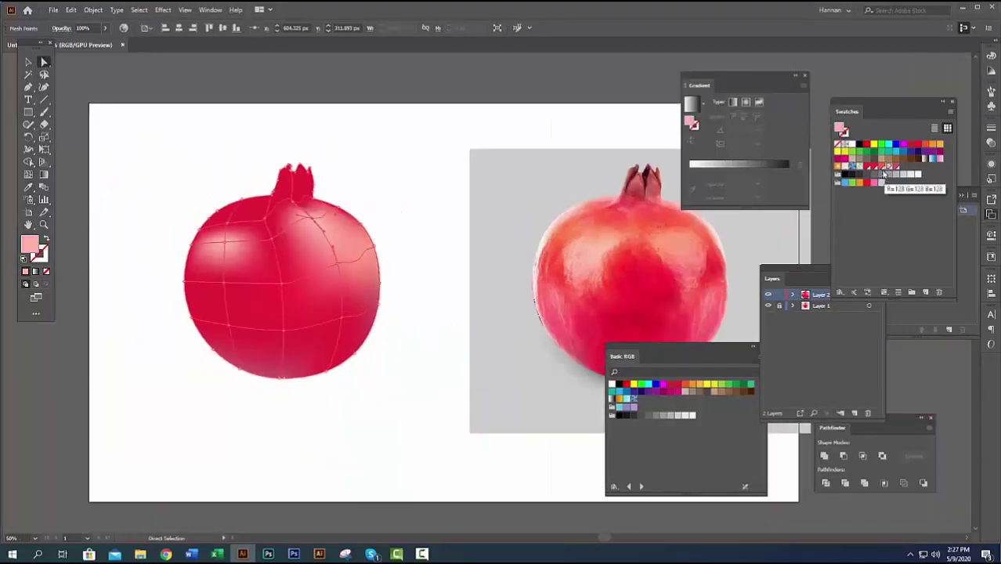
click(877, 167)
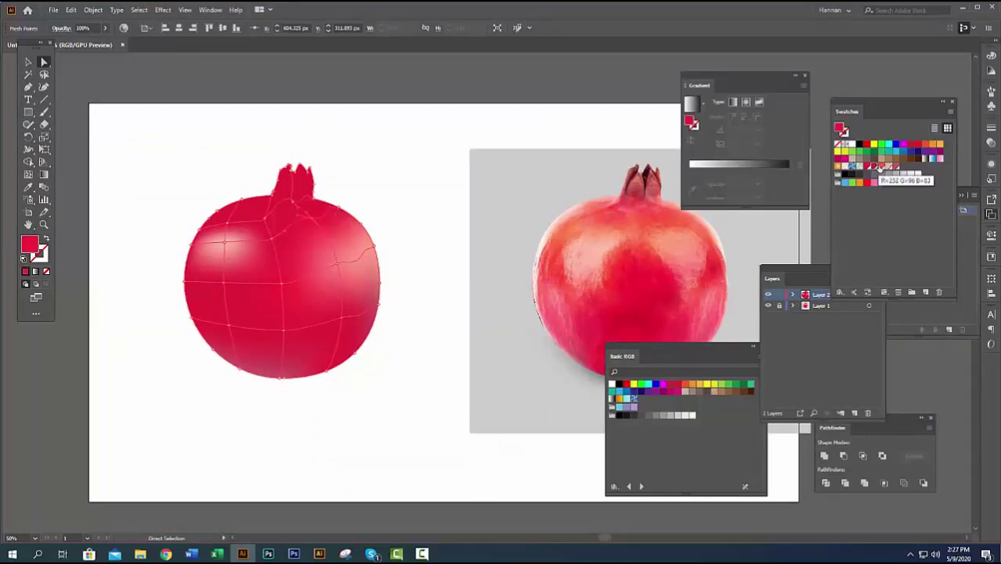
click(883, 167)
scroll(259, 244, up, 1)
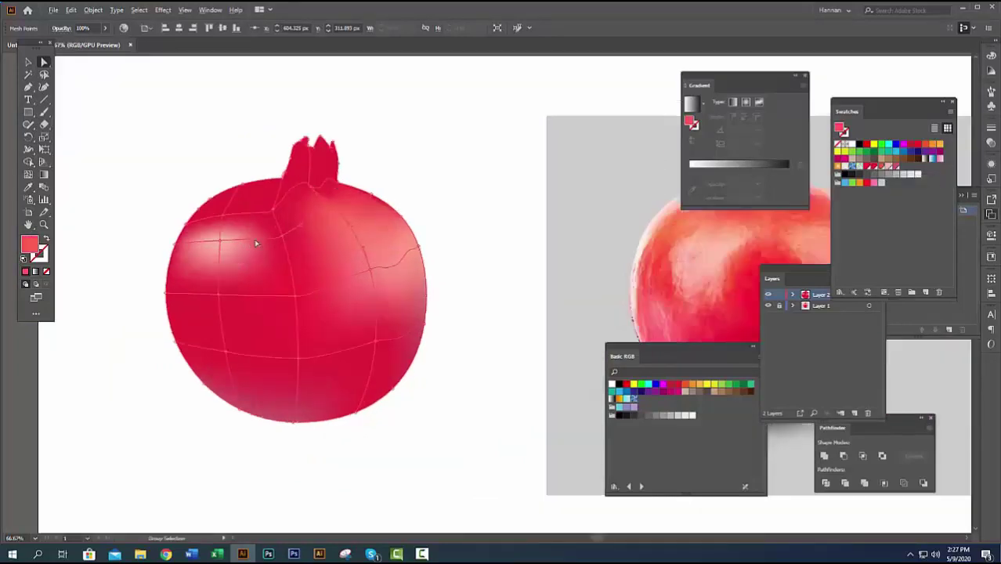
scroll(273, 235, down, 1)
Apply light red swatches to a central and a left-side mesh point, and add another mesh point
click(274, 224)
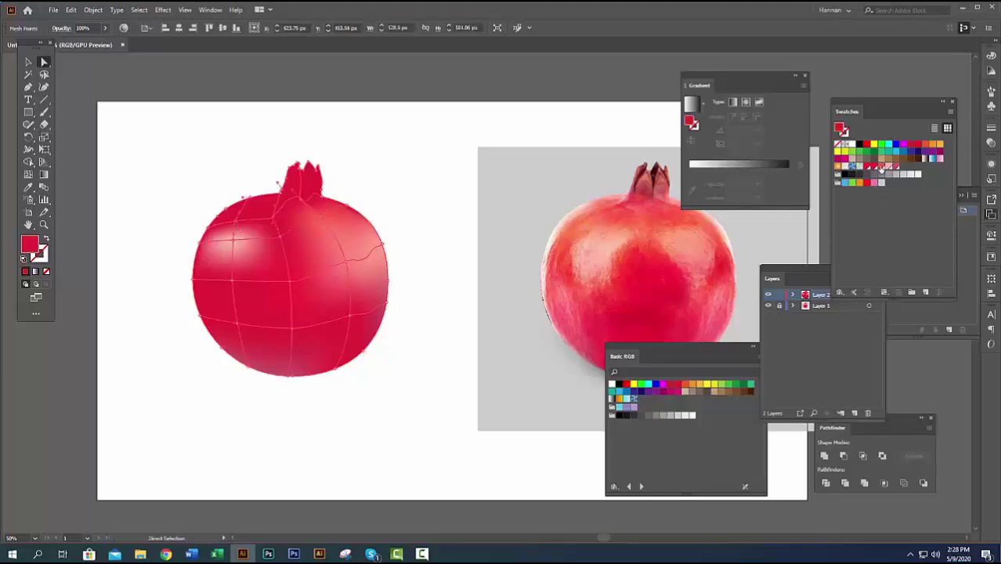
click(883, 167)
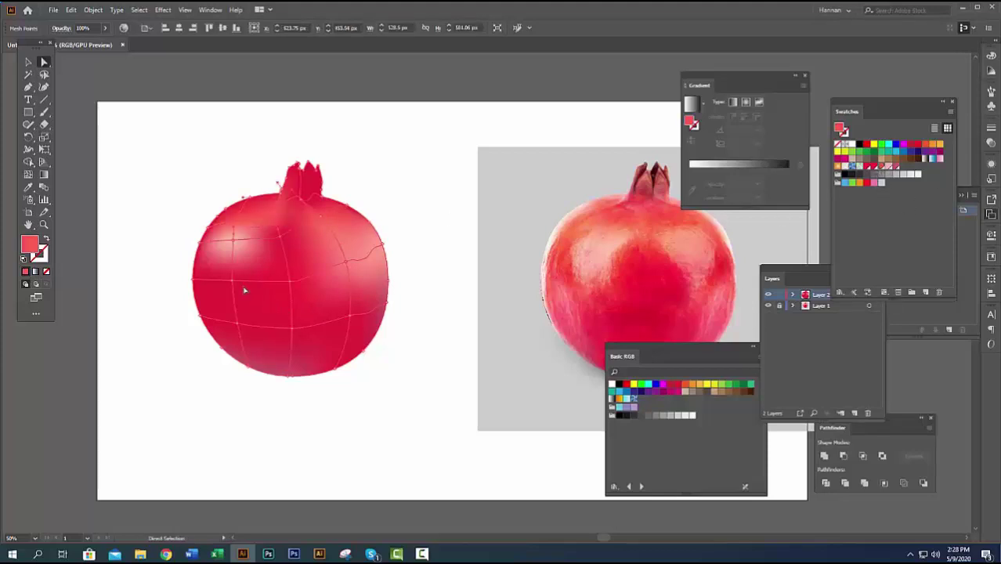
click(235, 288)
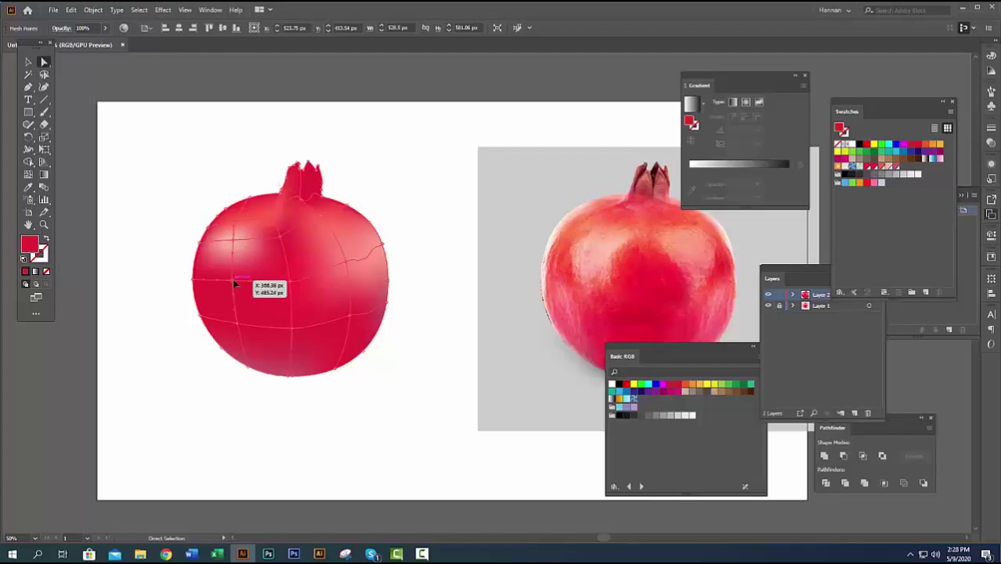
click(882, 169)
scroll(420, 221, down, 2)
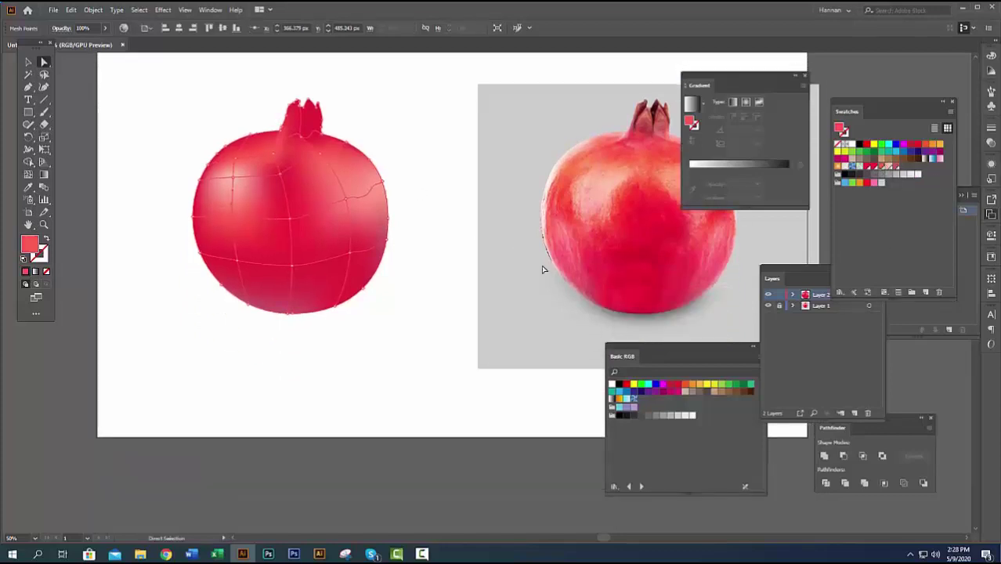
click(291, 268)
Shade the new mesh point darker red and a left mesh point light pink from the photo
click(29, 188)
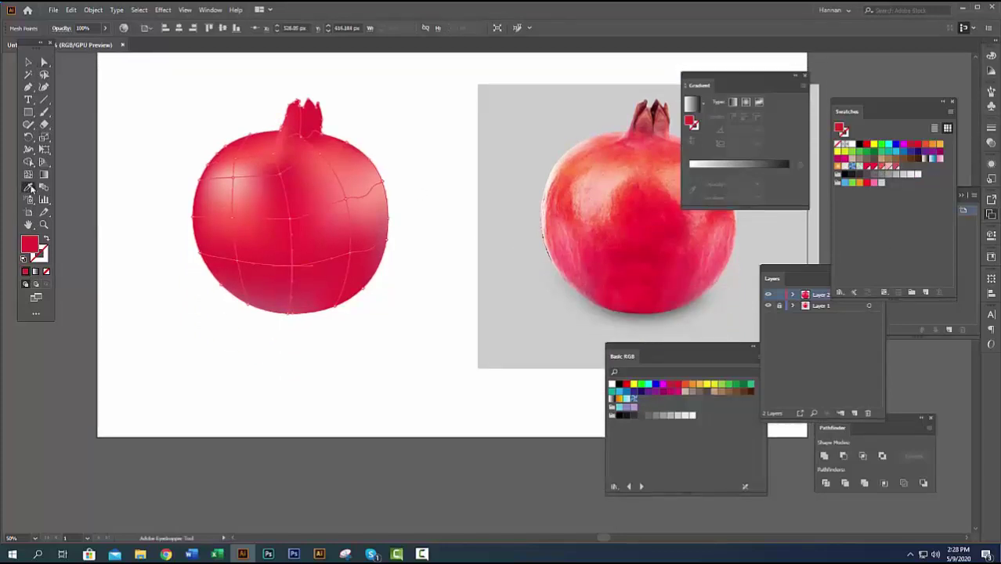
click(654, 257)
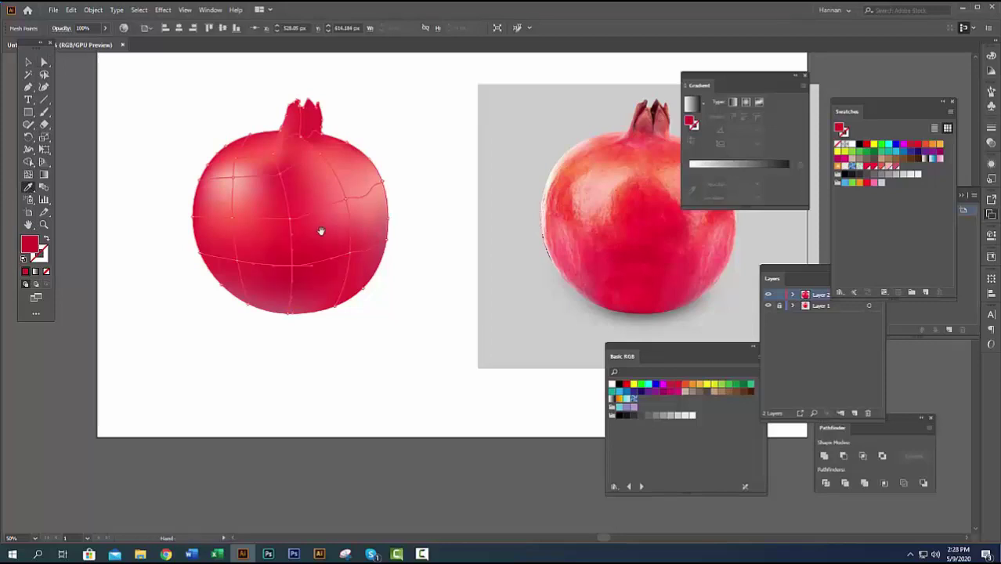
drag(320, 232, 341, 269)
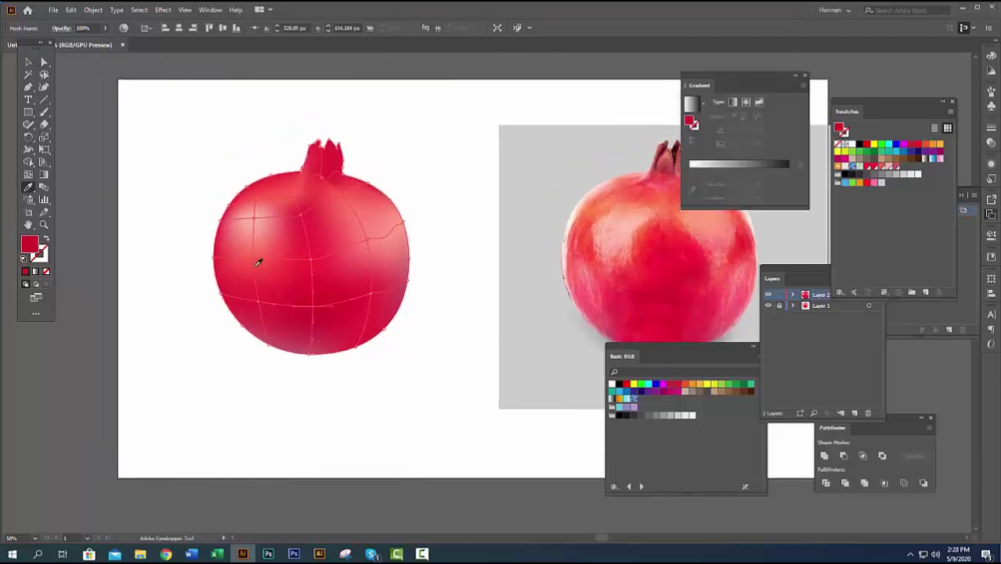
click(44, 62)
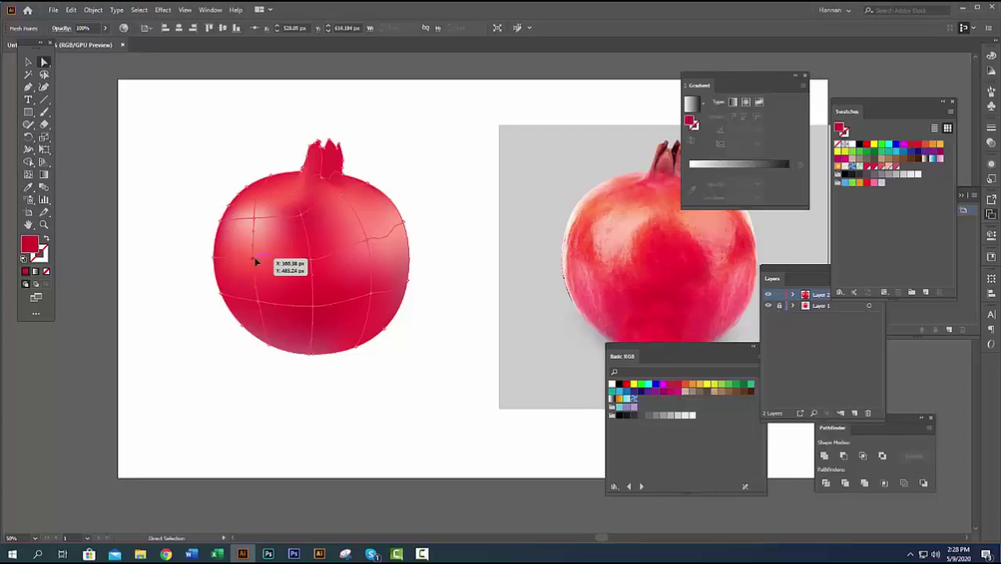
click(255, 260)
click(28, 186)
click(629, 229)
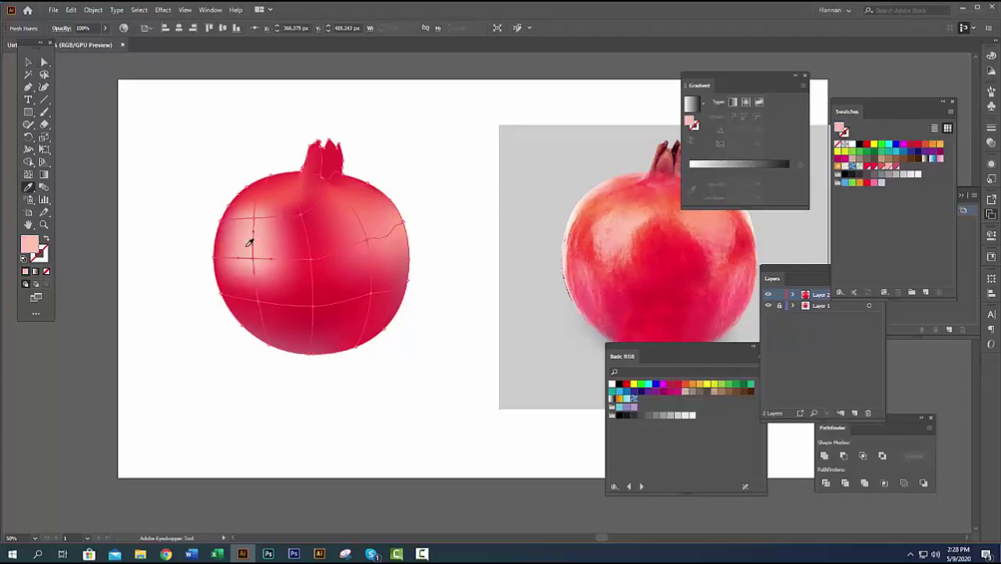
scroll(197, 266, up, 1)
Marquee-select the left-edge mesh points and colour them a deeper red from the photo
click(43, 62)
drag(139, 141, 246, 293)
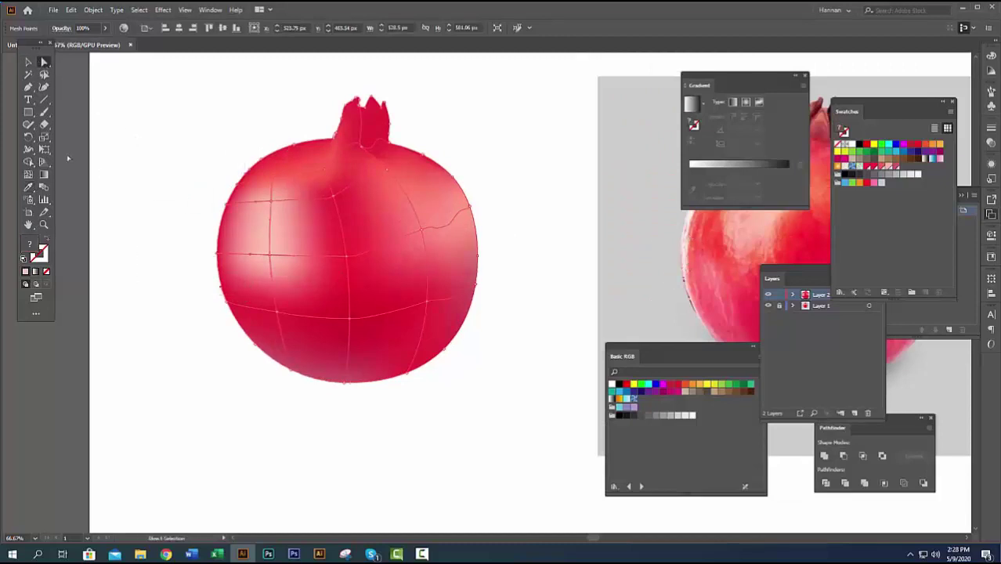
click(29, 187)
click(688, 221)
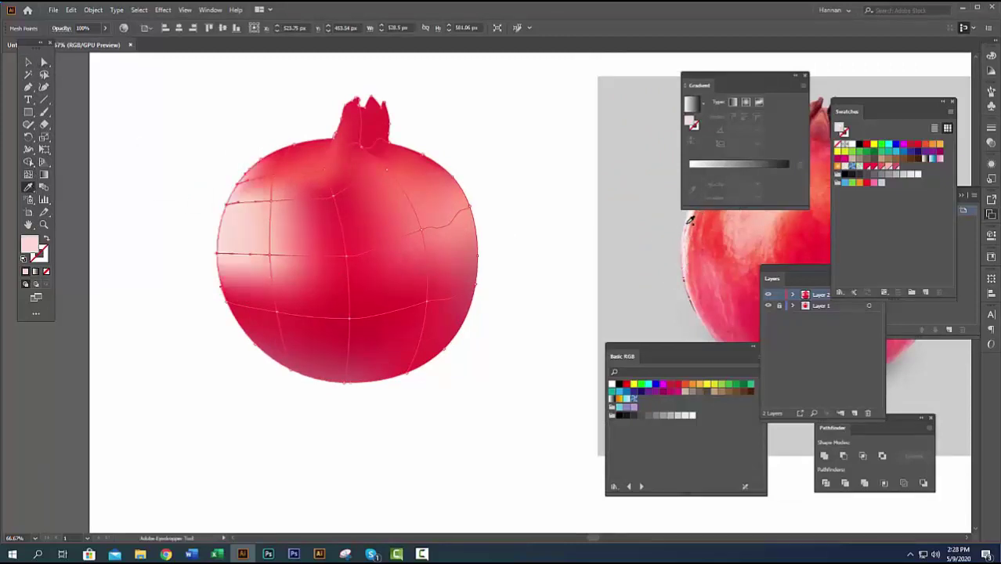
click(703, 226)
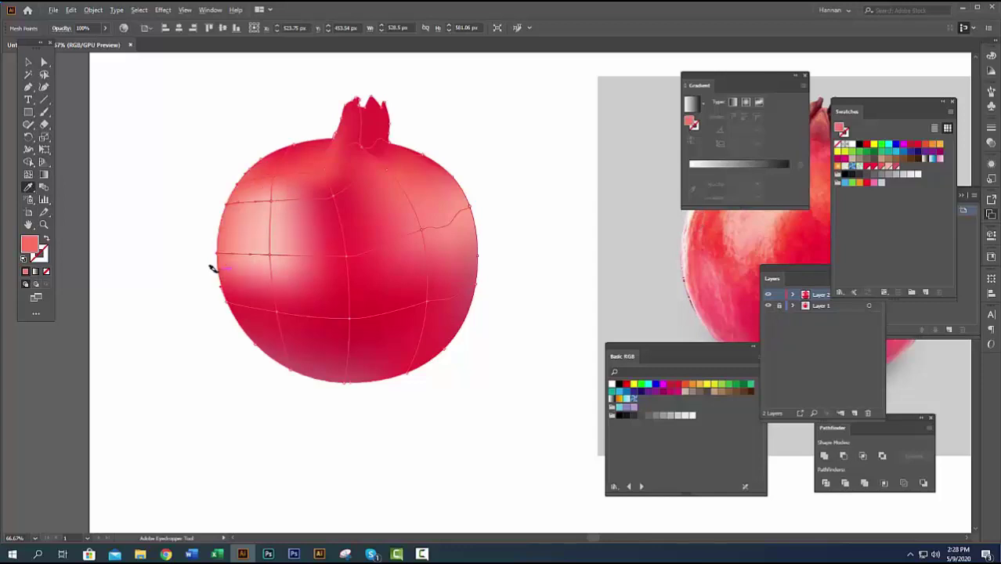
scroll(214, 269, down, 2)
scroll(322, 269, up, 1)
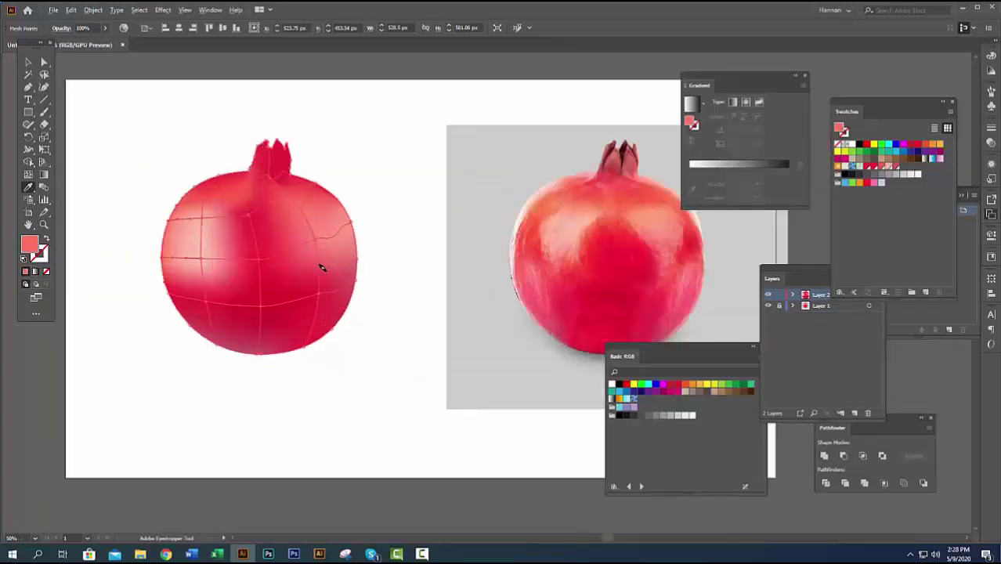
scroll(321, 268, down, 1)
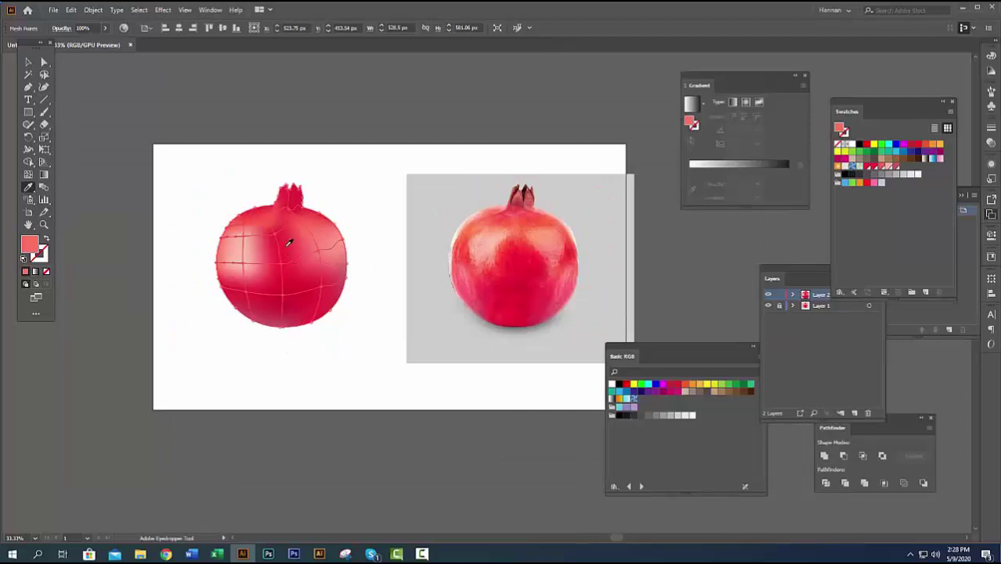
scroll(298, 255, up, 2)
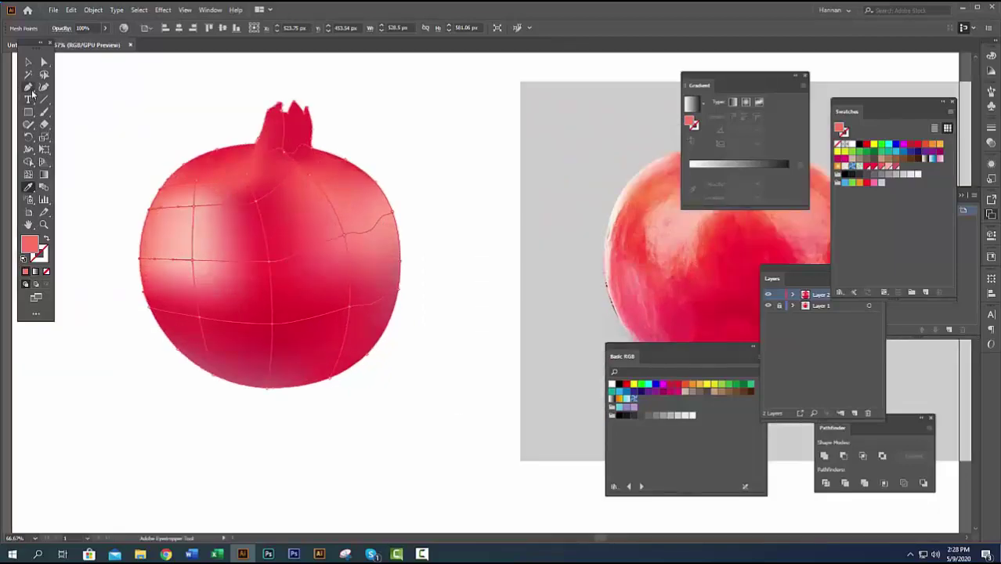
Add a mesh point near the centre and colour it a lighter photo red
click(28, 174)
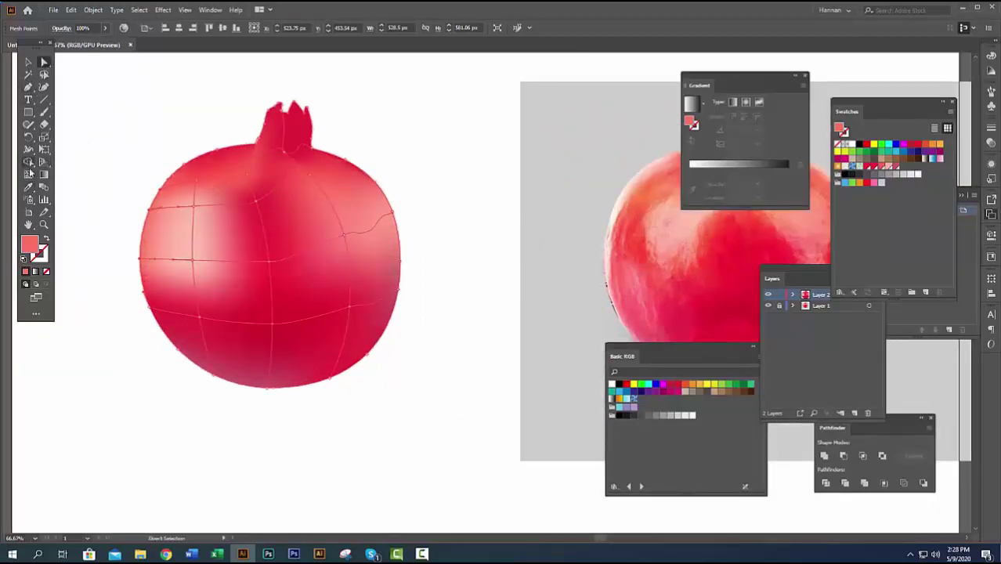
click(271, 263)
scroll(270, 291, down, 2)
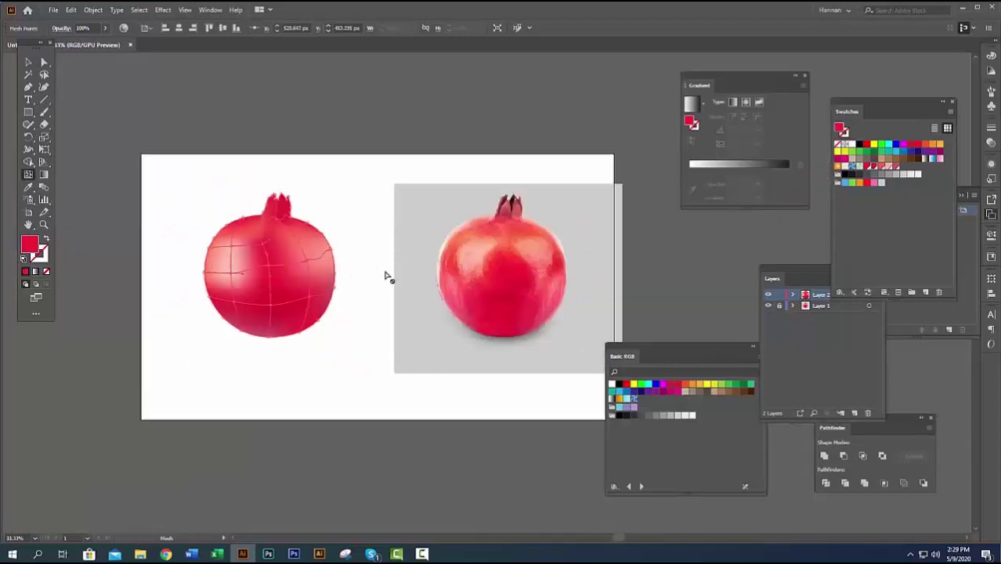
click(28, 187)
click(499, 252)
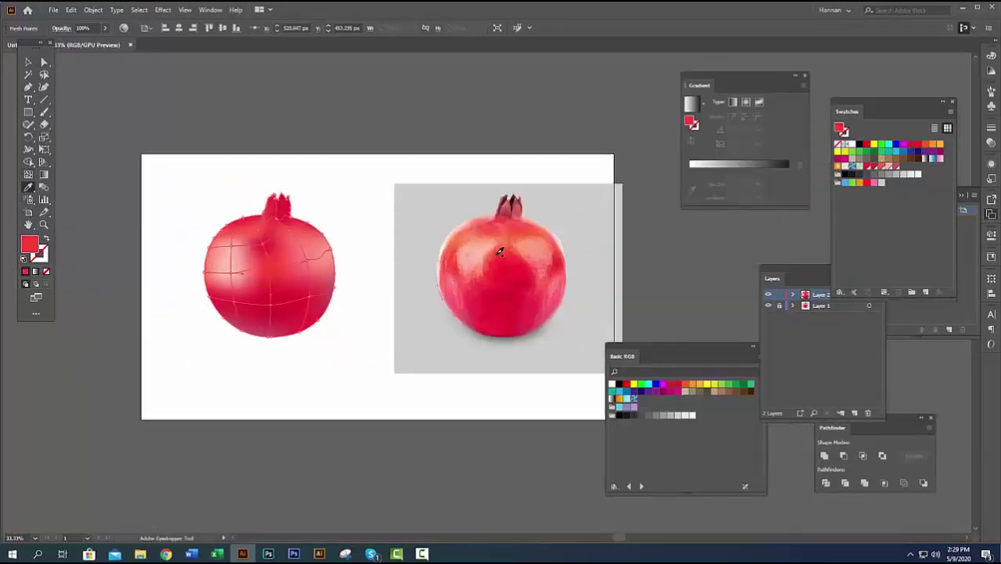
Resample the upper mesh point with a lighter red from the photo
scroll(275, 313, up, 1)
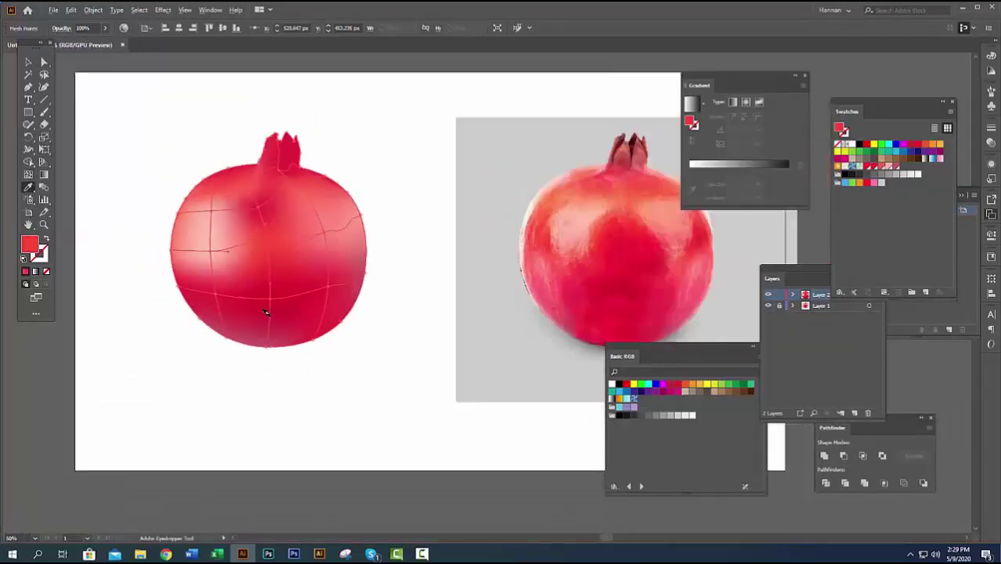
drag(280, 277, 284, 300)
scroll(260, 257, up, 2)
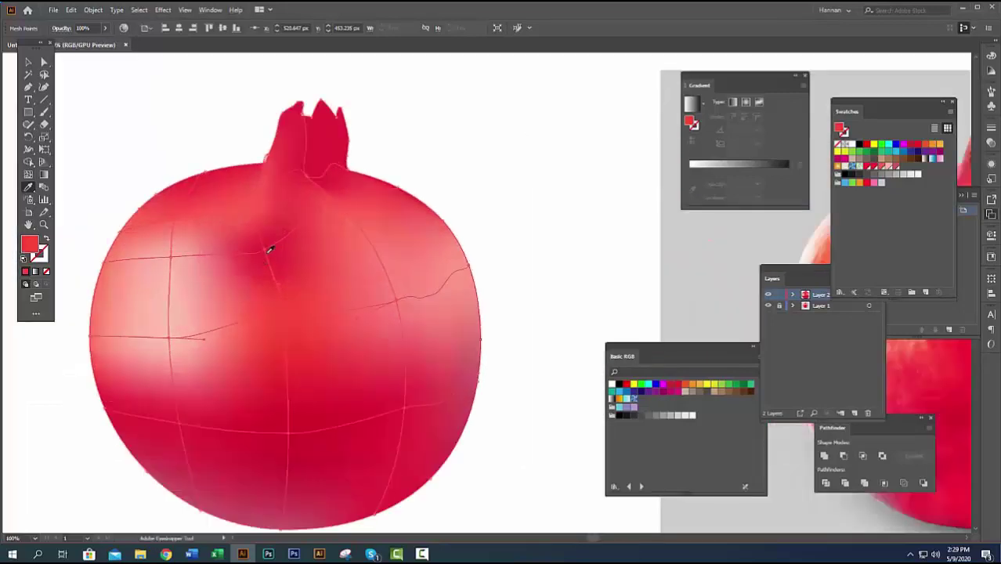
click(266, 253)
scroll(214, 321, down, 1)
scroll(214, 321, down, 1)
click(607, 282)
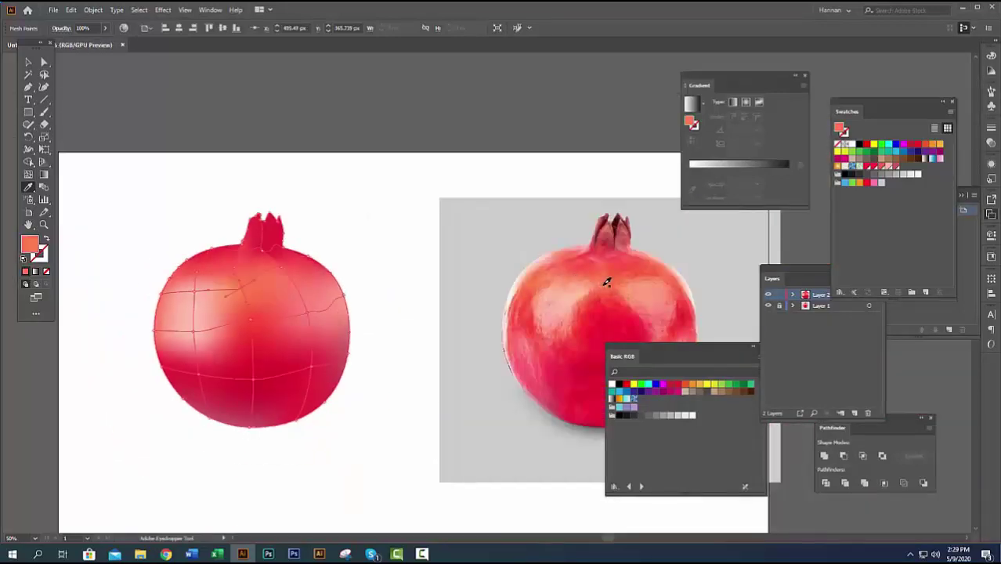
scroll(245, 249, up, 3)
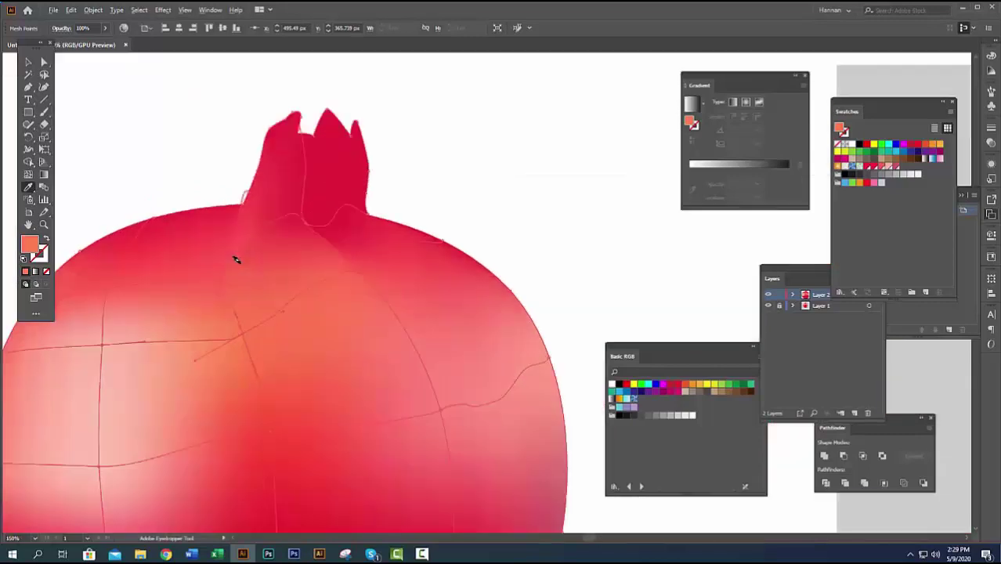
scroll(241, 253, up, 3)
scroll(242, 252, down, 1)
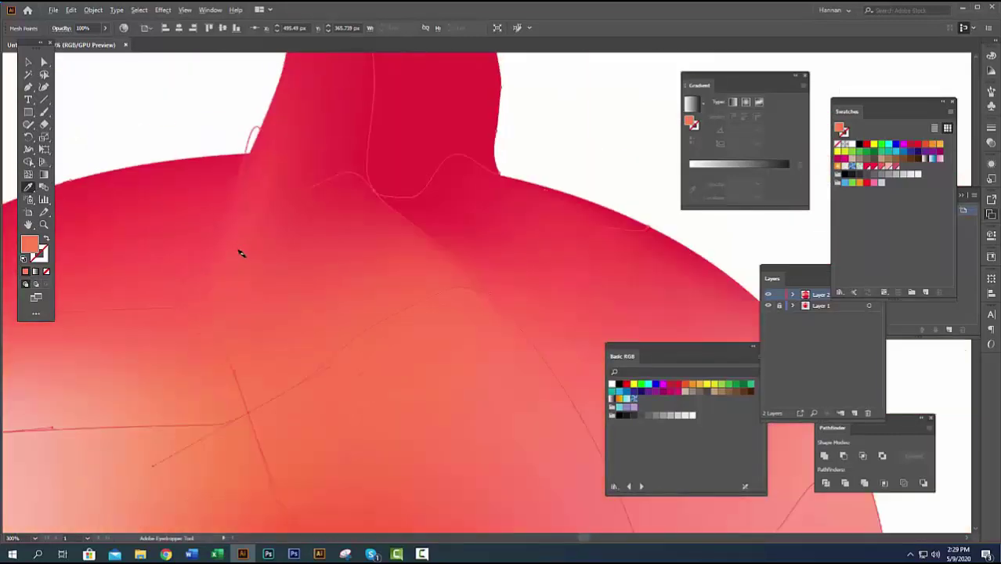
Add mesh points just below the crown and at the crown's base
click(28, 174)
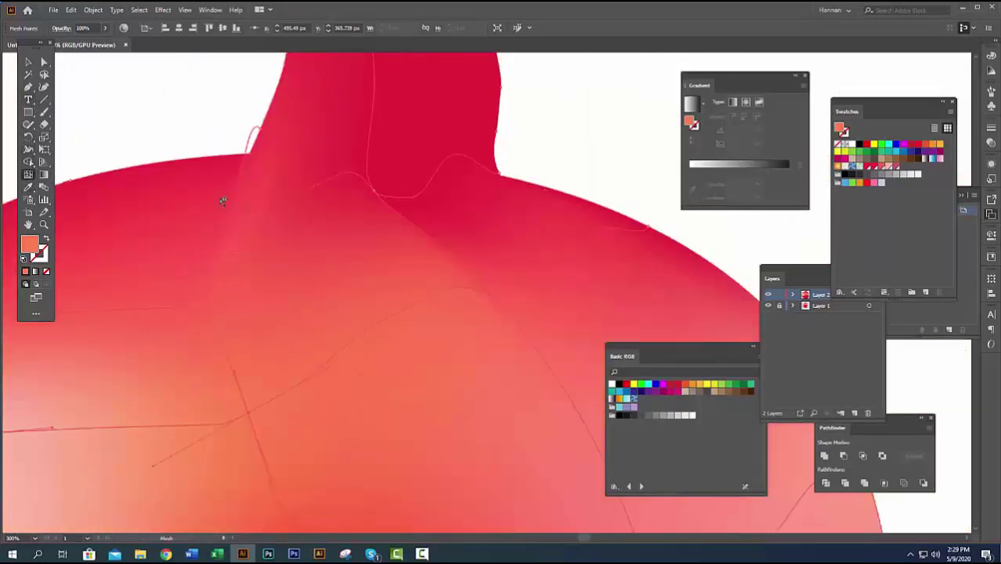
click(287, 205)
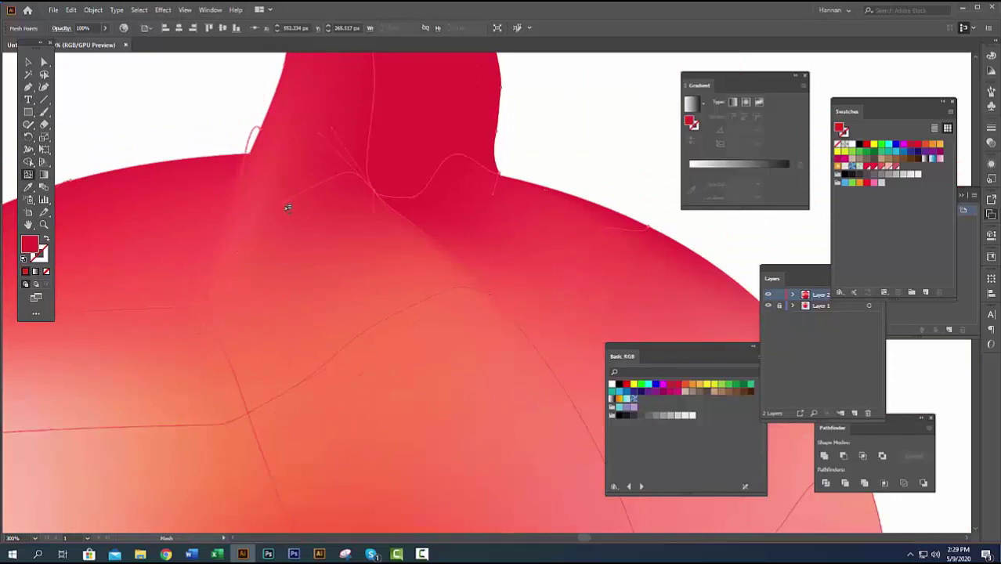
scroll(237, 213, up, 2)
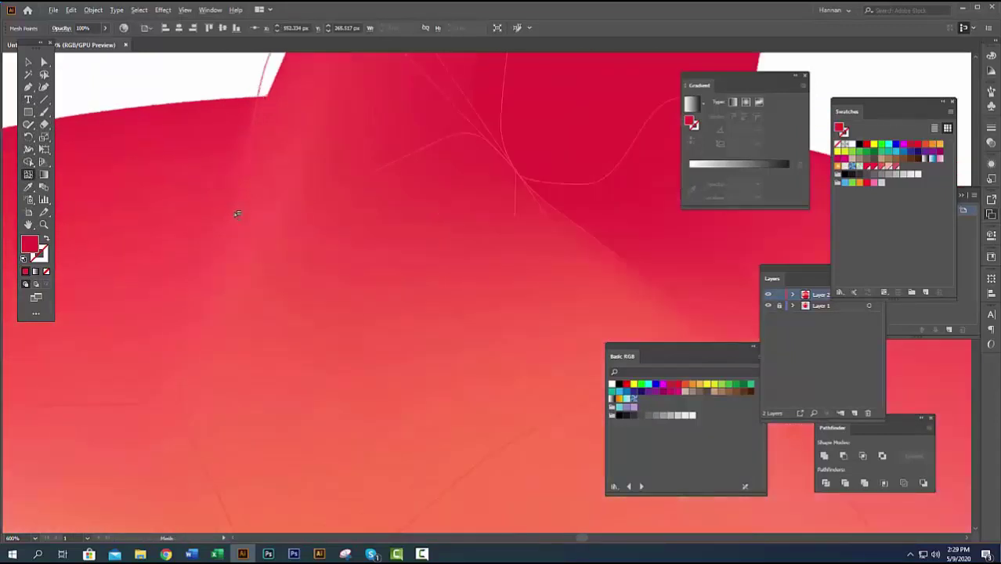
click(242, 201)
key(ctrl+z)
click(246, 180)
Give the crown-base mesh point a lighter red sampled from the photo
scroll(291, 256, down, 6)
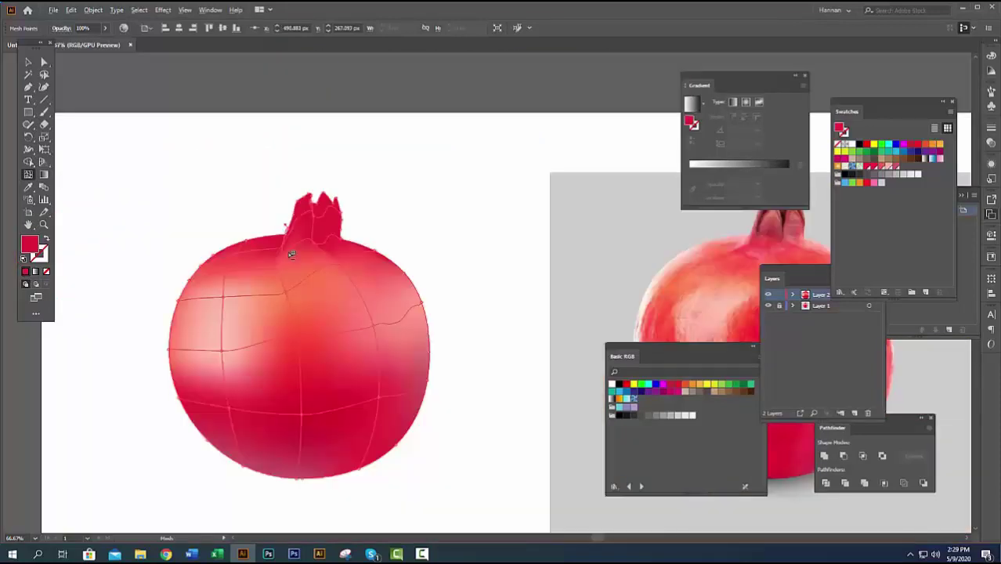
scroll(287, 253, down, 1)
scroll(288, 253, up, 2)
scroll(287, 253, down, 1)
click(29, 188)
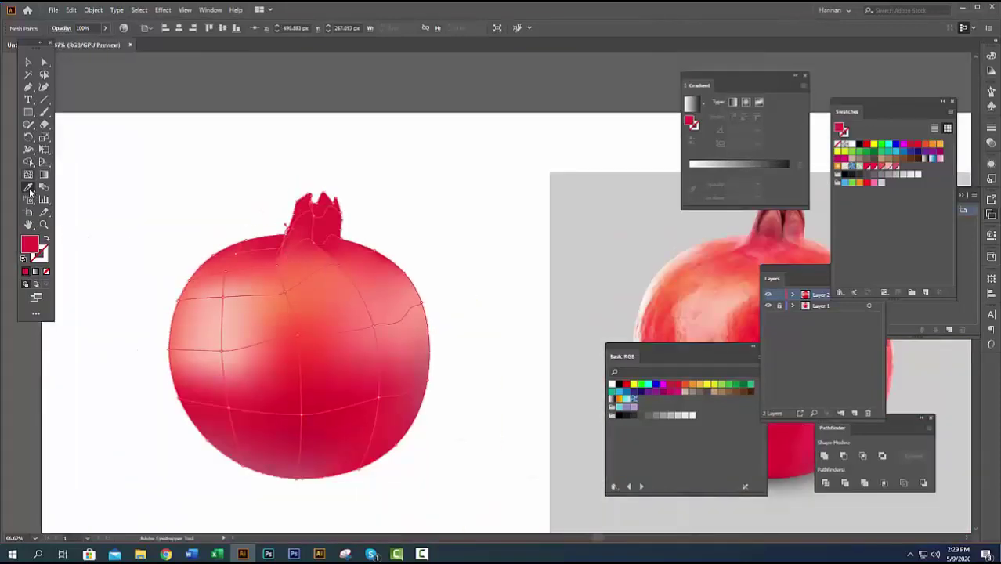
click(726, 238)
drag(404, 269, 316, 292)
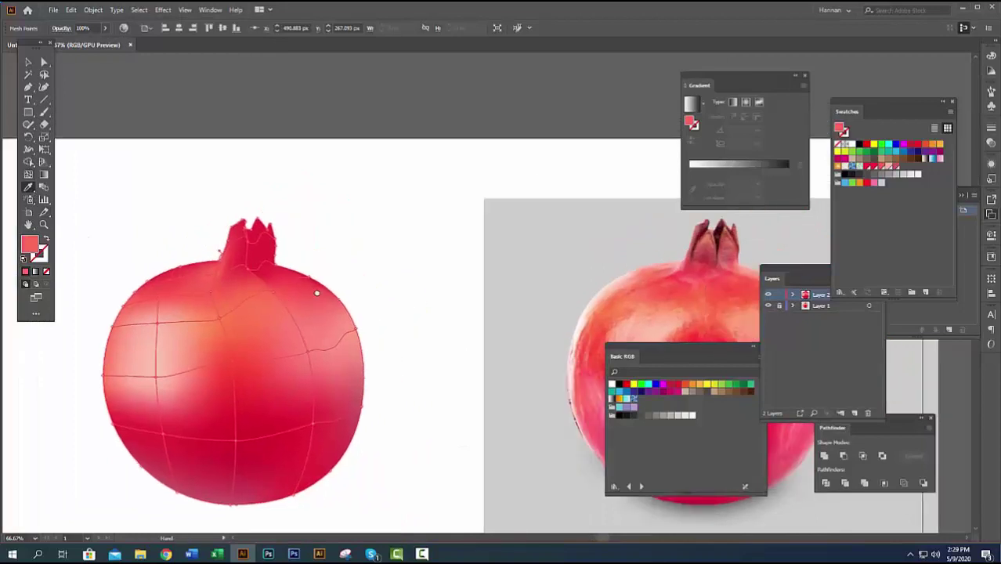
scroll(273, 245, up, 2)
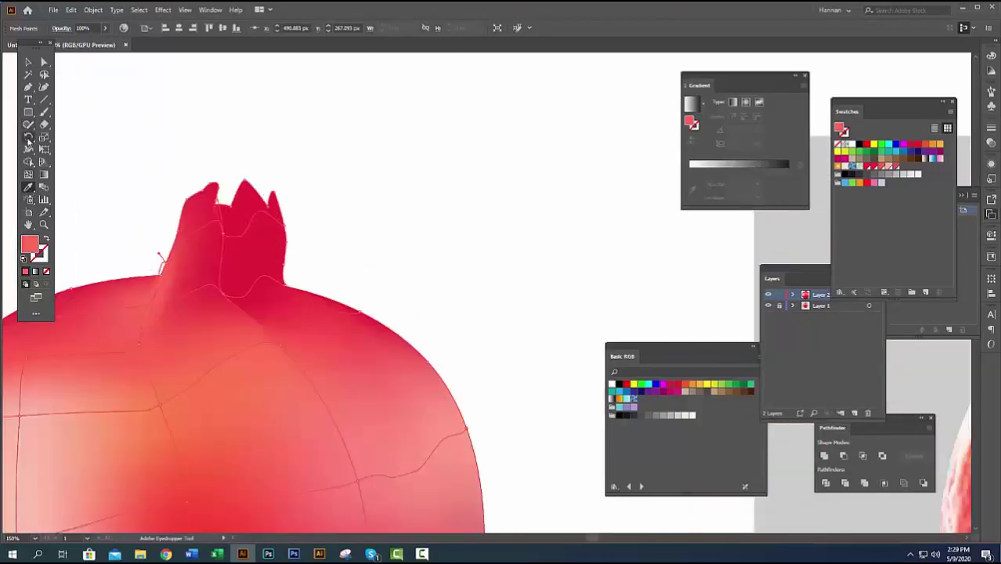
Darken the crown mesh point with the photo's crown red
click(29, 174)
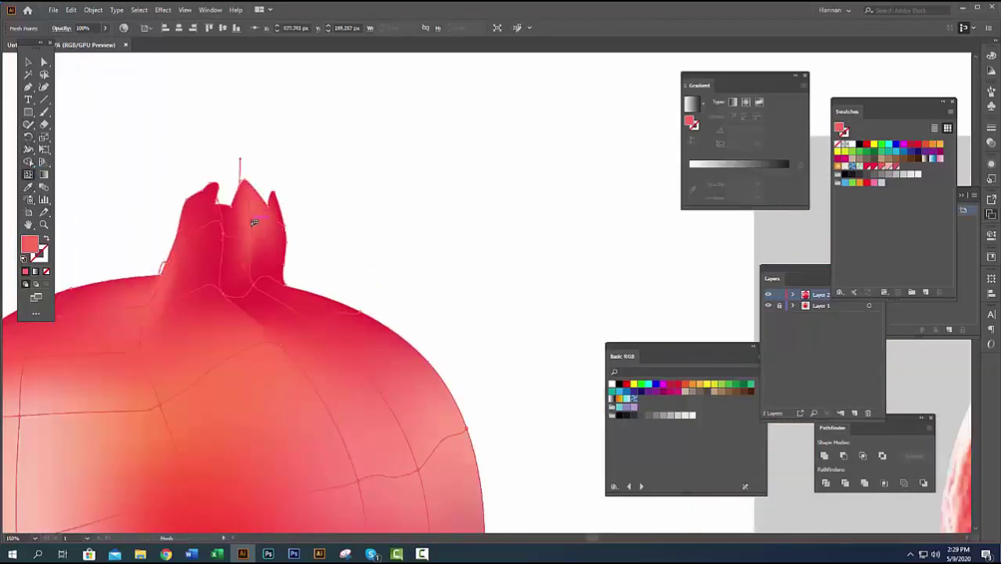
scroll(223, 217, down, 3)
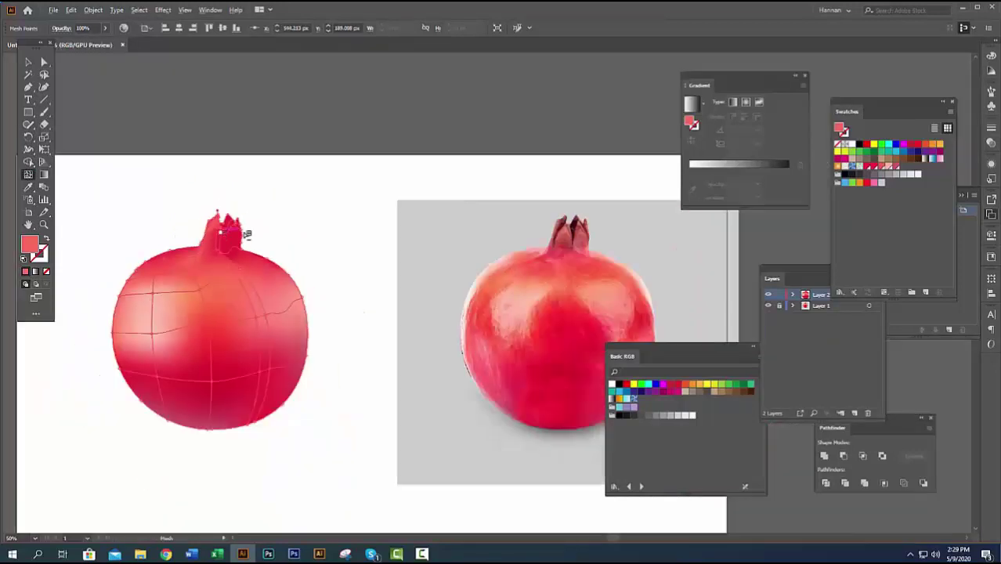
click(28, 186)
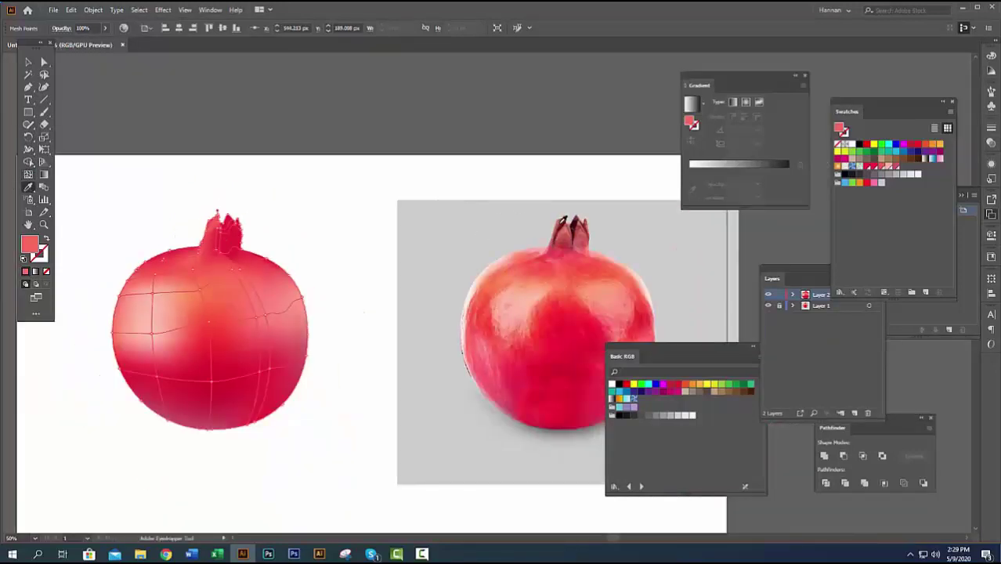
click(562, 224)
scroll(269, 215, up, 3)
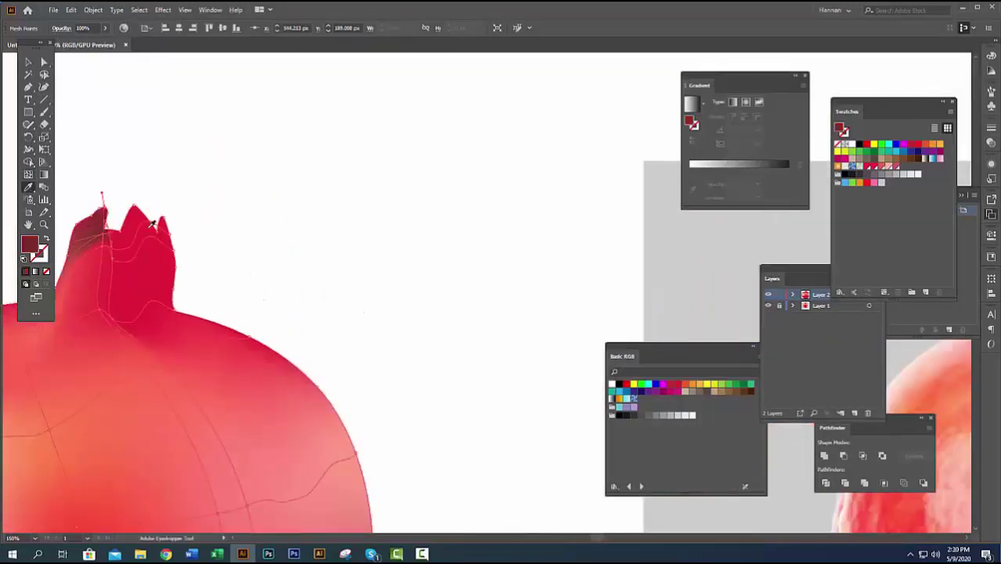
Shade the crown's inner notch with dark maroon sampled from the photo's crown
key(u)
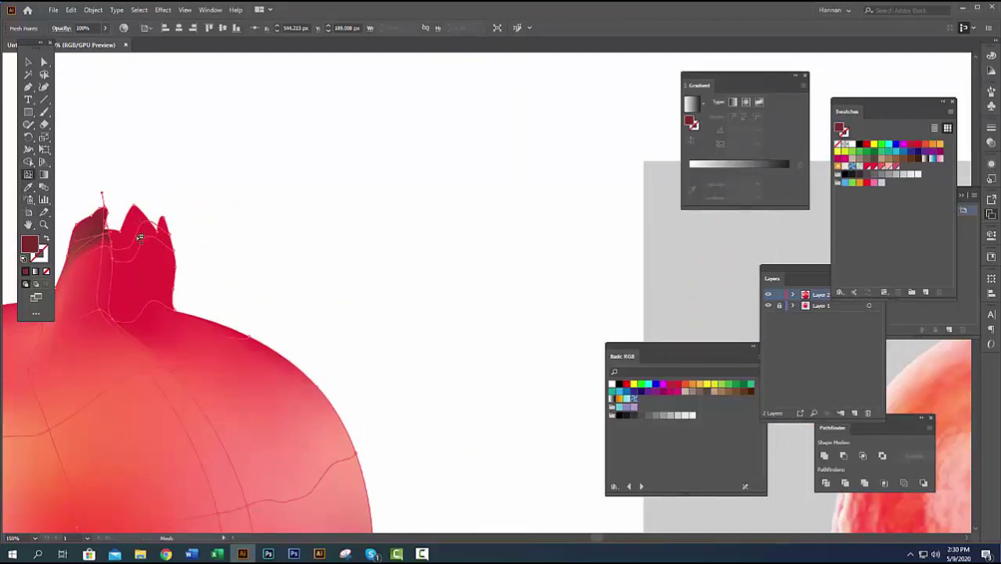
scroll(199, 271, down, 3)
scroll(177, 270, up, 1)
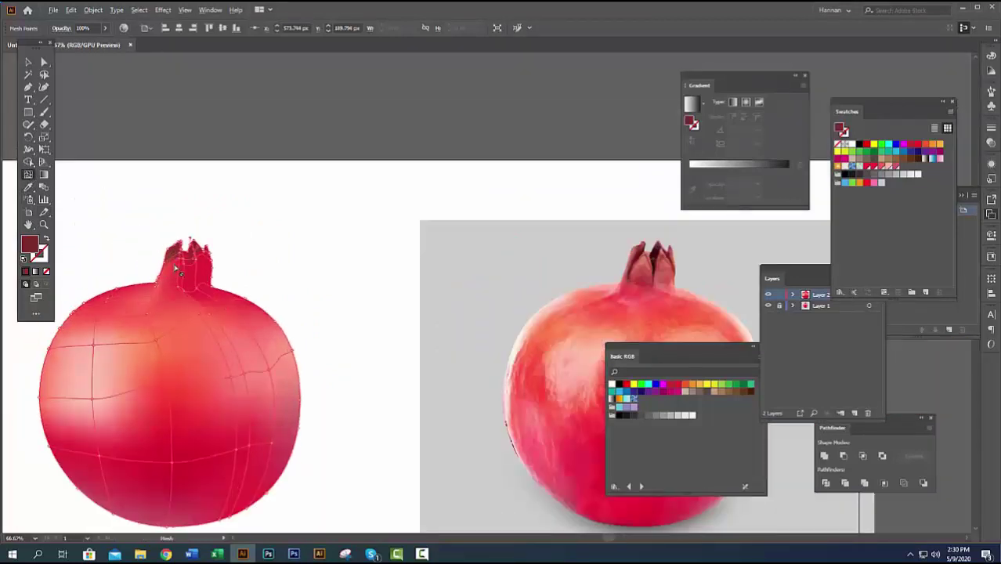
scroll(178, 270, up, 2)
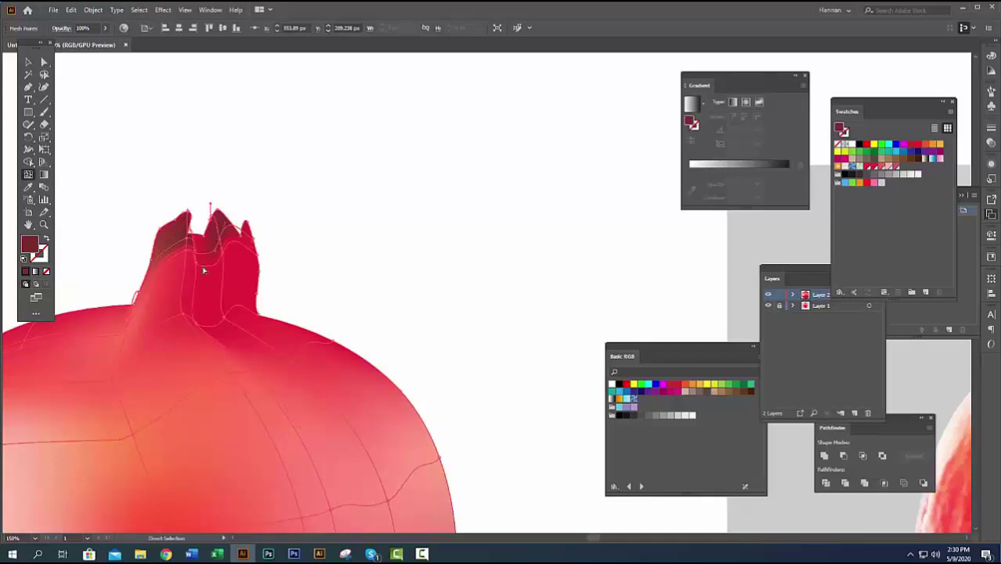
scroll(202, 264, up, 3)
scroll(201, 268, up, 1)
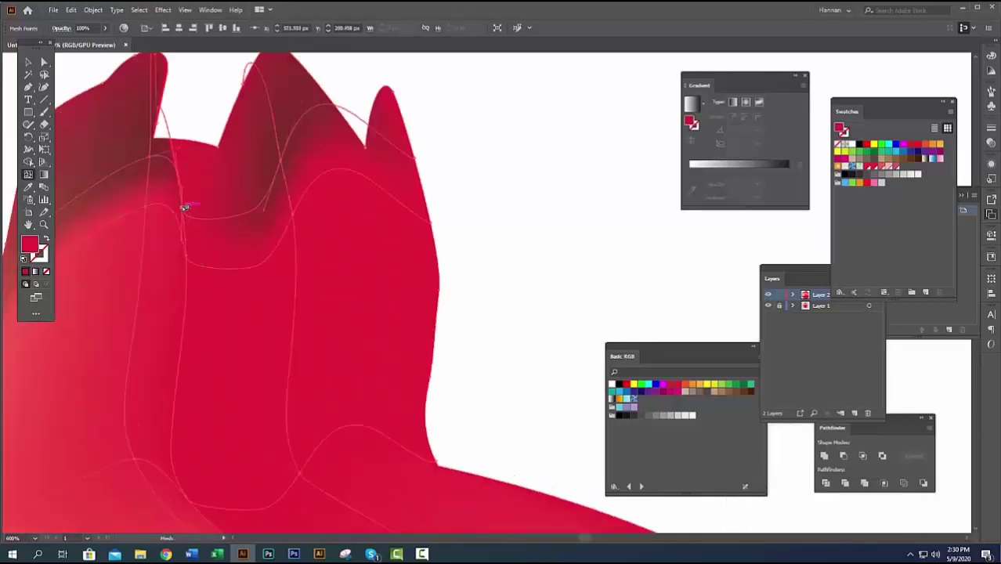
scroll(184, 207, down, 3)
scroll(235, 251, down, 4)
click(30, 188)
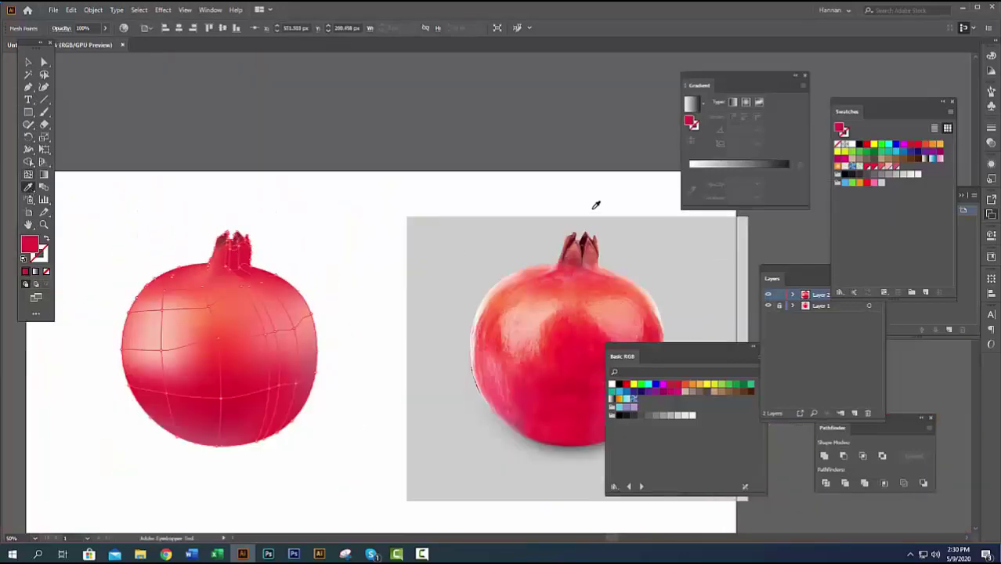
click(585, 238)
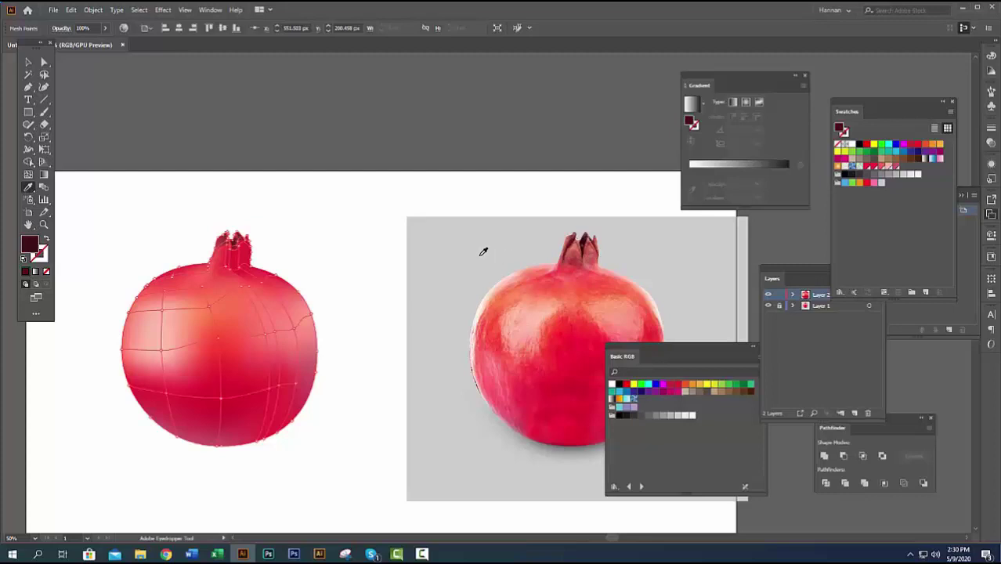
scroll(277, 267, up, 3)
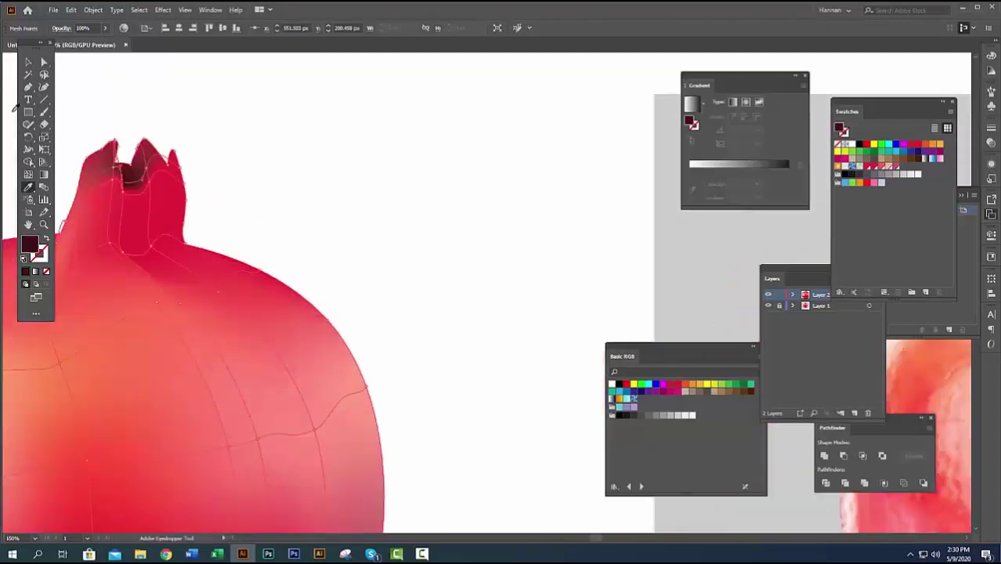
Direct-select another mesh point at the crown's base
click(44, 62)
click(109, 246)
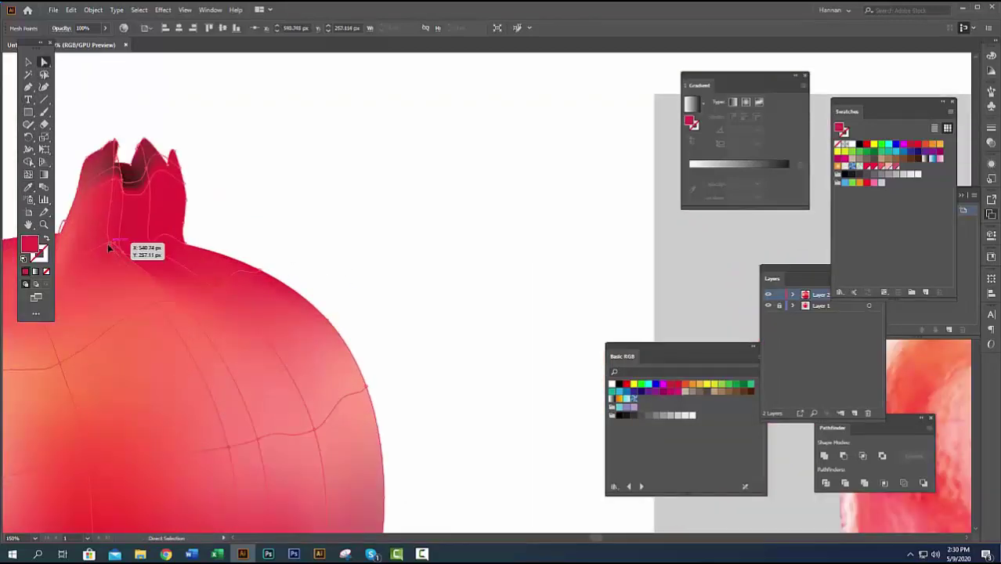
scroll(225, 277, down, 3)
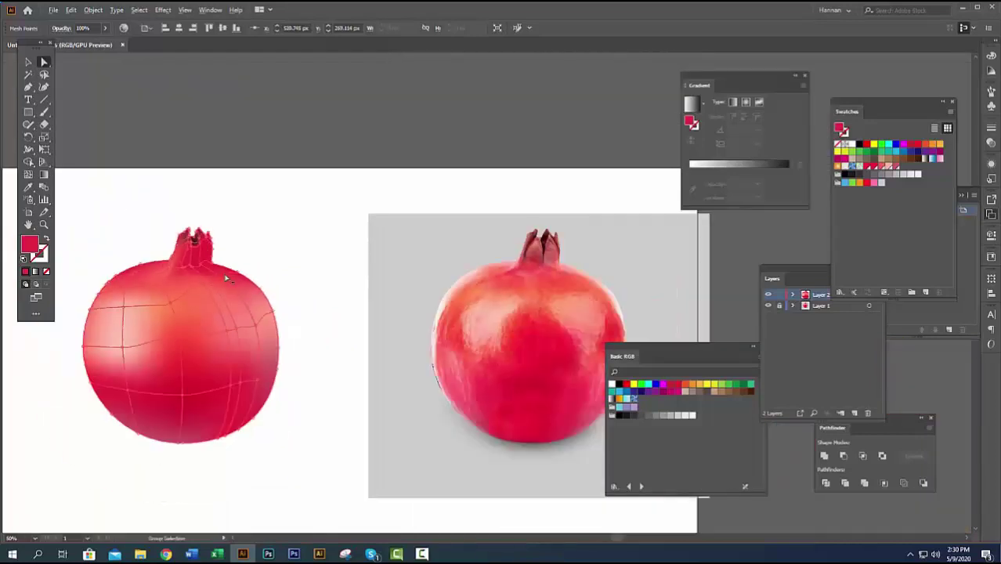
Colour a left-side mesh point with a red sampled from the photo
drag(268, 339, 286, 286)
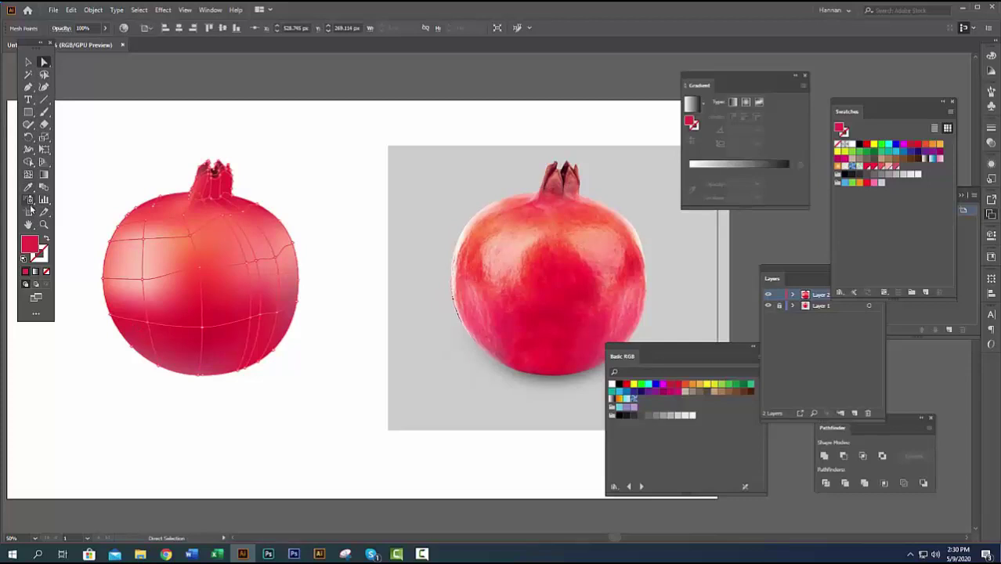
click(28, 174)
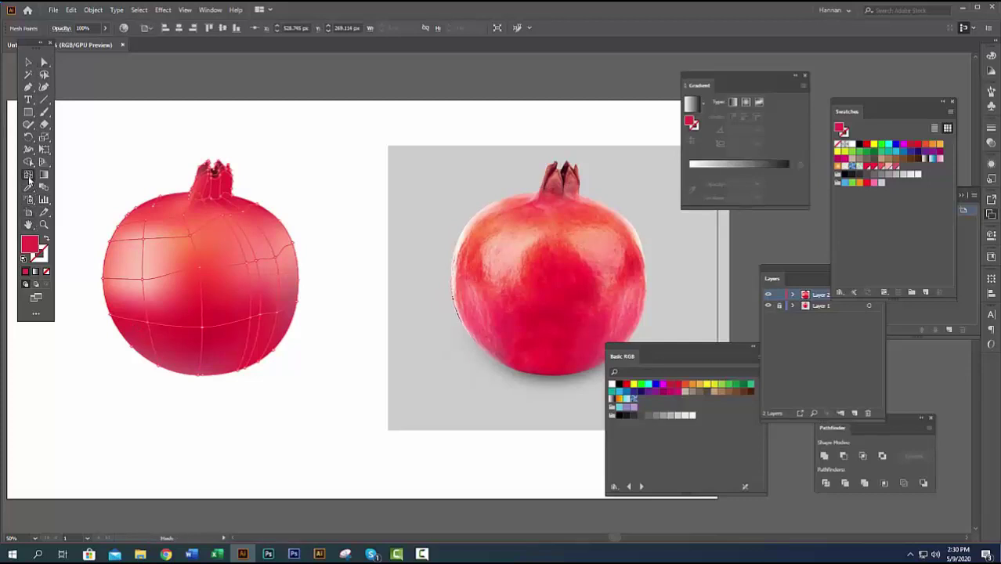
click(123, 279)
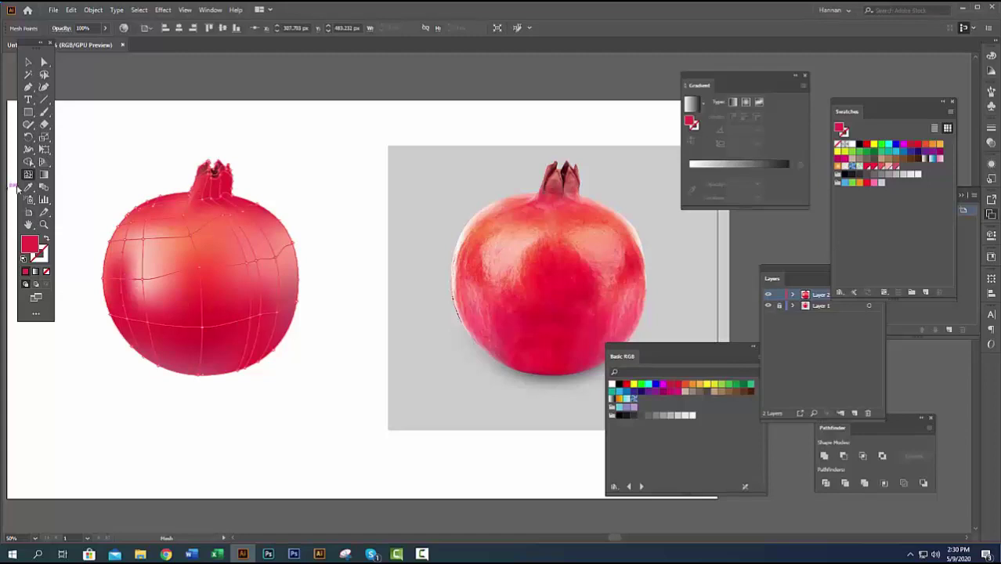
click(28, 187)
click(479, 255)
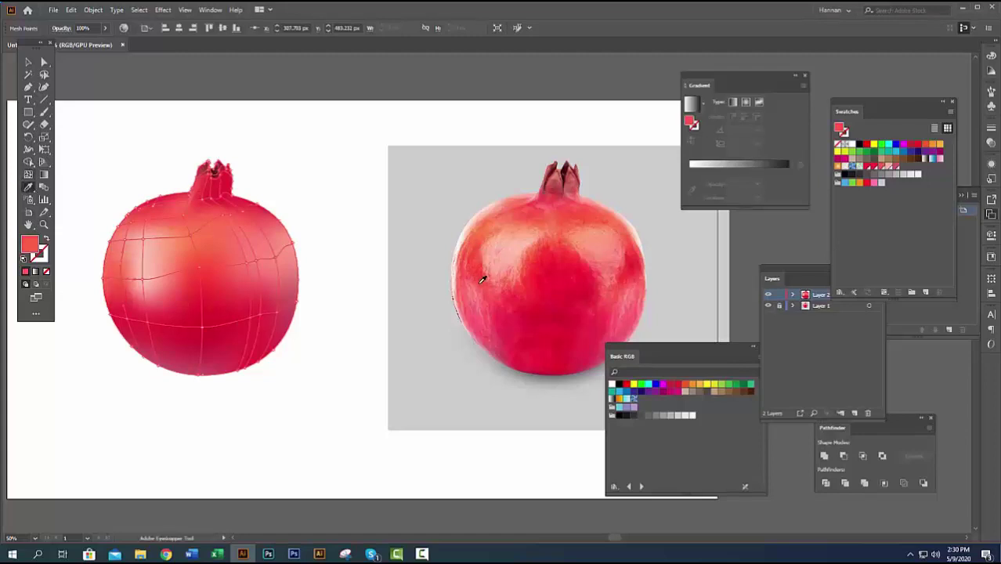
click(483, 280)
Give a mesh point near the bottom a deeper photo red
click(29, 174)
click(204, 360)
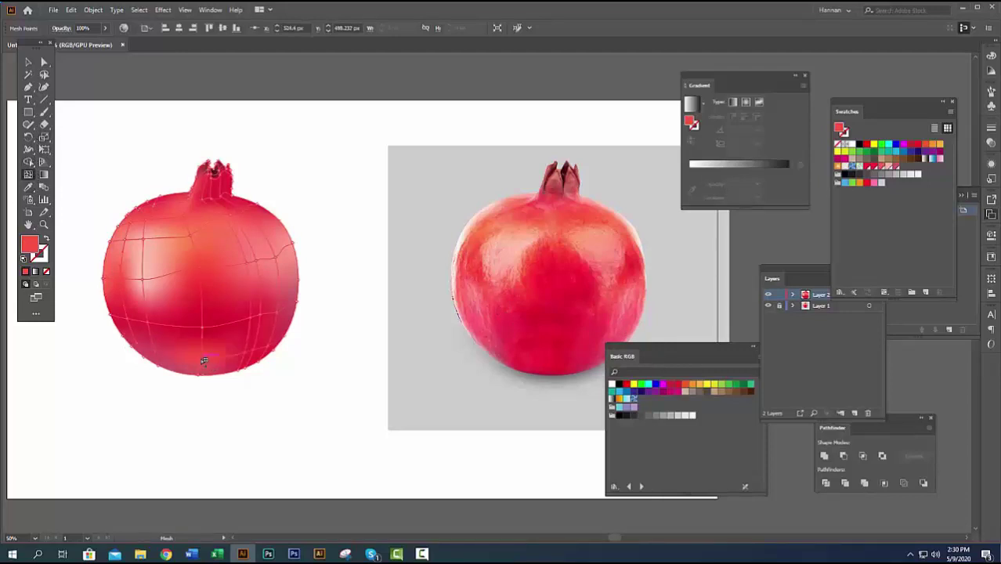
click(28, 186)
click(541, 349)
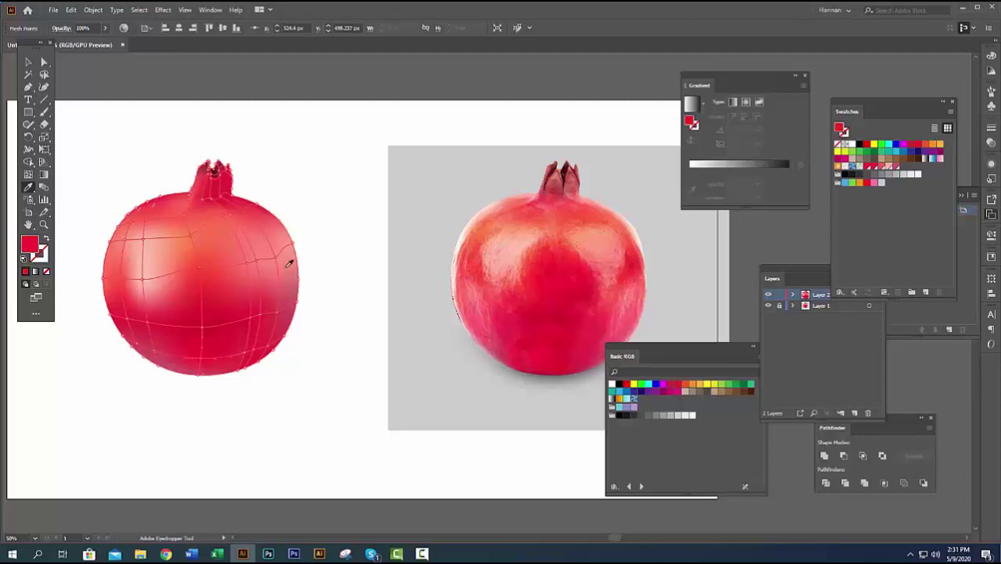
Add a right-side mesh point in darker photo red, then deselect to preview the shading
click(28, 174)
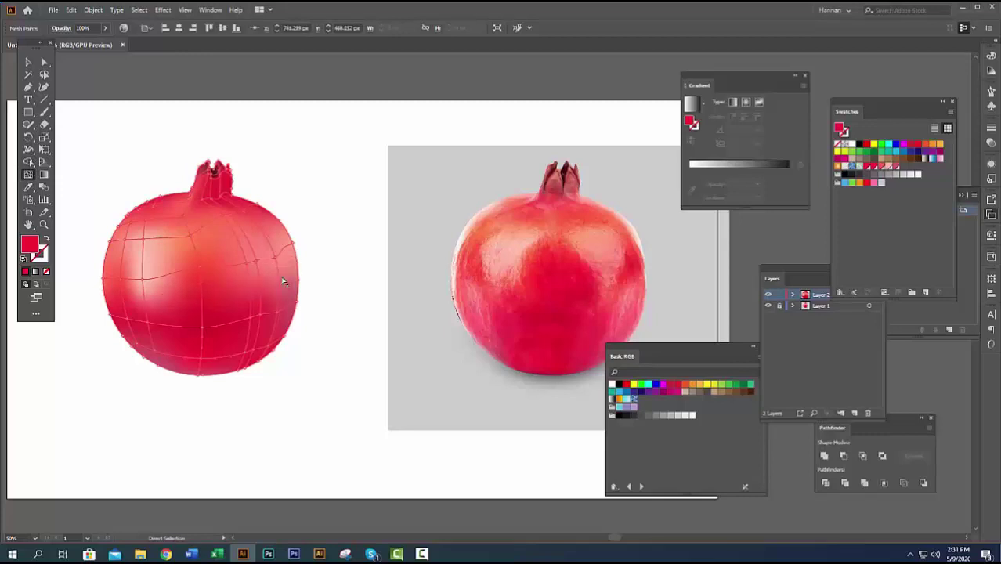
click(283, 278)
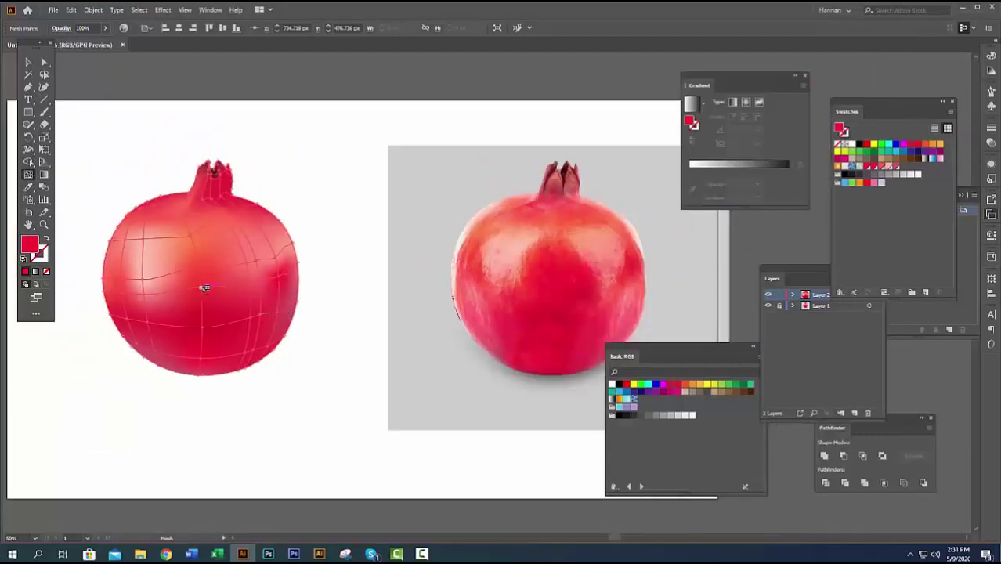
click(28, 187)
click(587, 292)
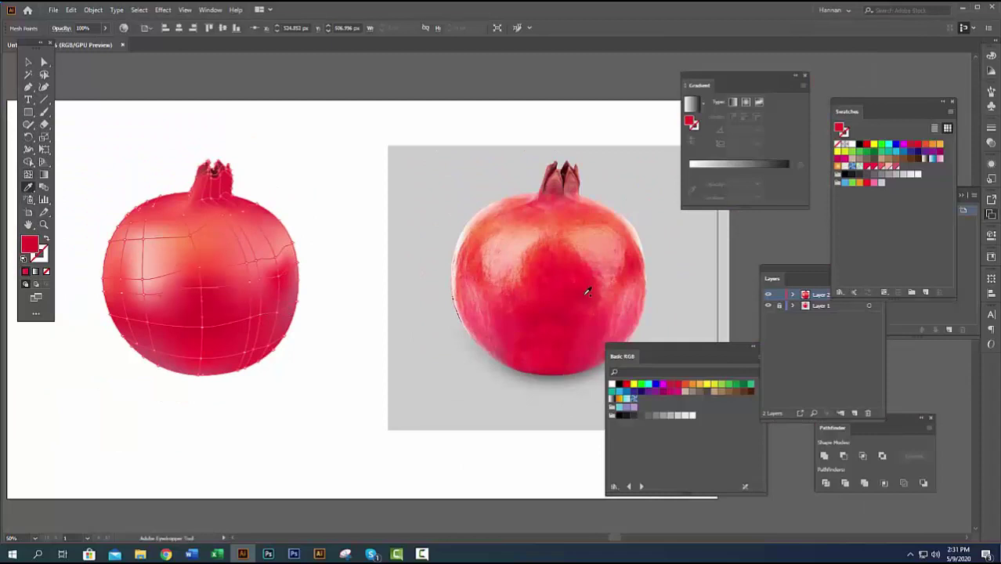
key(ctrl+shift+a)
Zoom into the crown and select the mesh point in its inner notch with the Mesh tool
scroll(321, 342, down, 1)
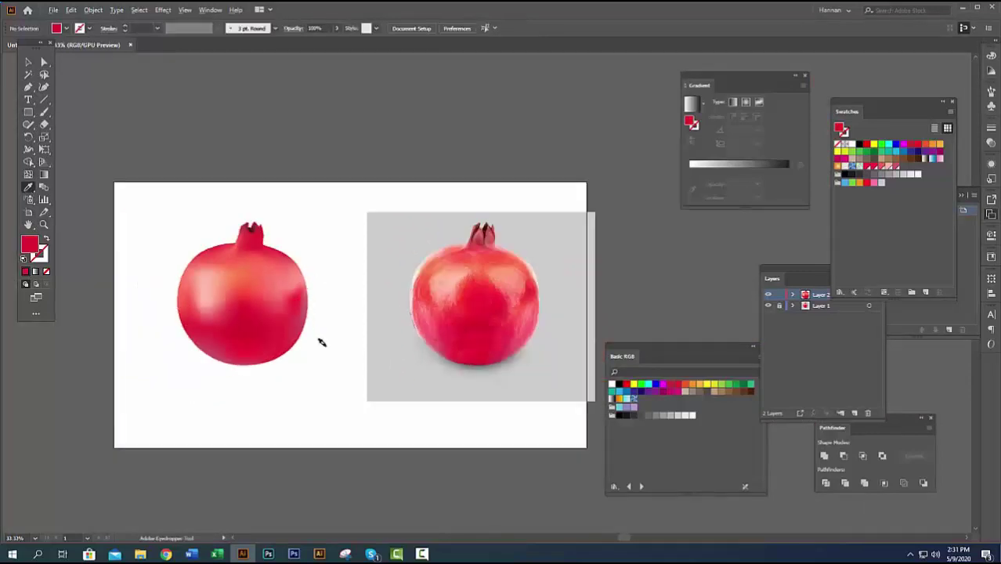
scroll(321, 342, down, 1)
scroll(321, 343, up, 2)
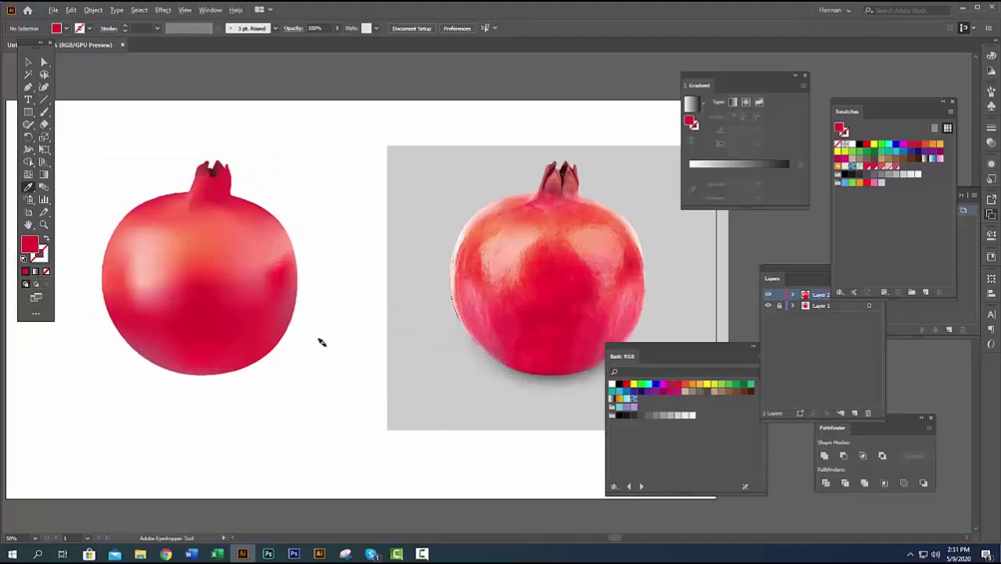
scroll(321, 343, down, 1)
scroll(321, 342, up, 1)
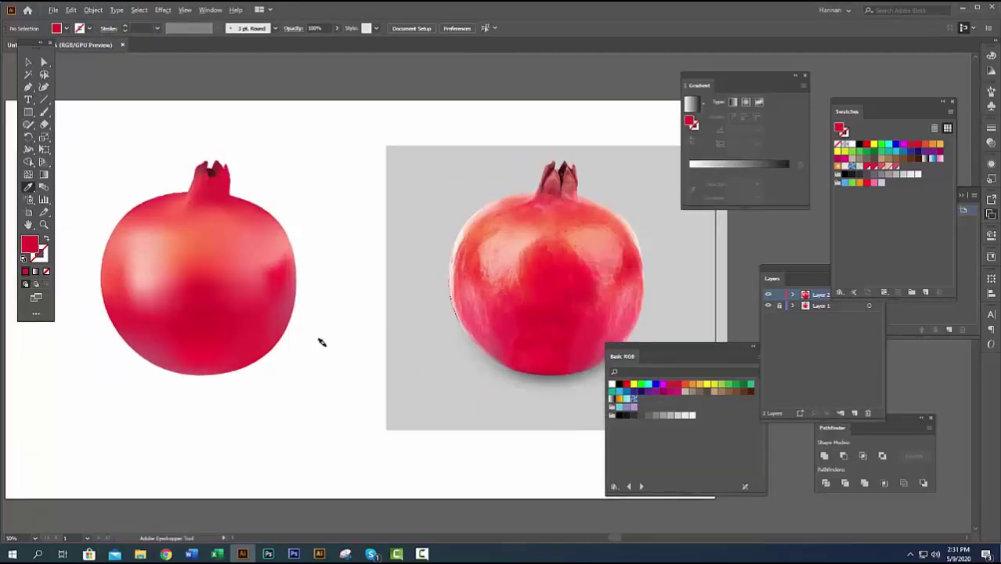
scroll(321, 343, down, 1)
scroll(289, 296, up, 5)
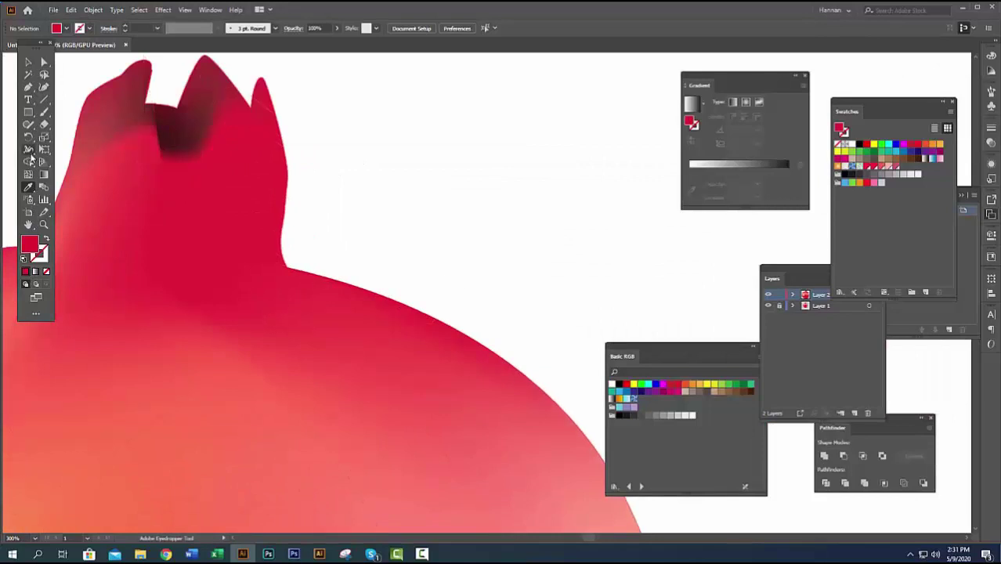
click(29, 174)
click(165, 173)
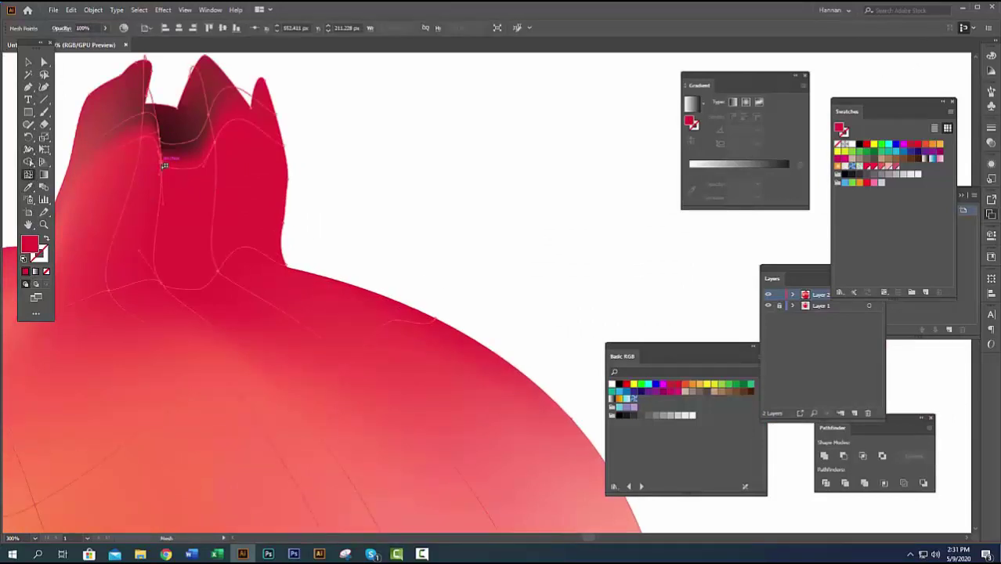
Eyedropper the photo's dark maroon onto the crown notch point, then deselect and fit the artboard
click(28, 186)
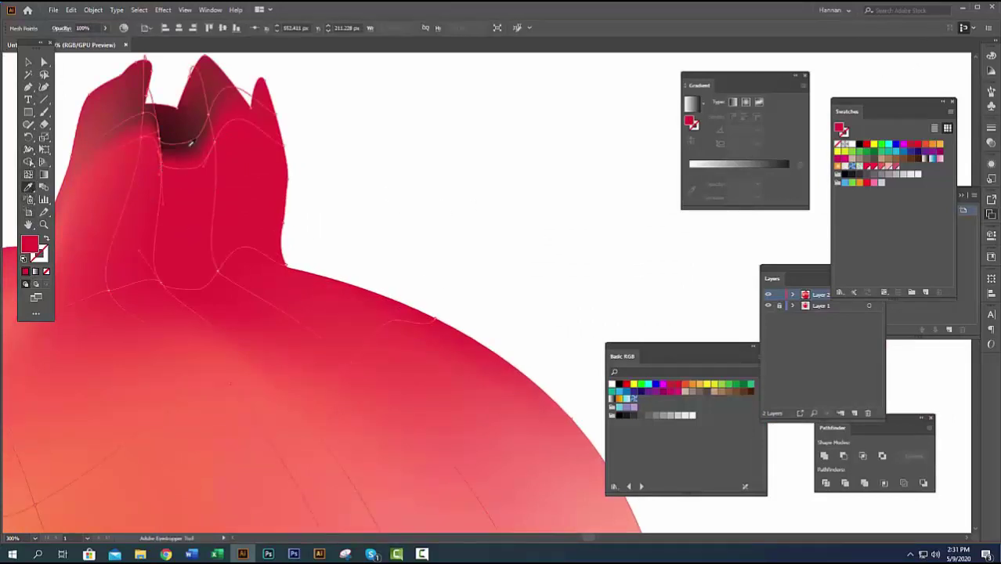
click(187, 133)
key(ctrl+0)
key(ctrl+shift+a)
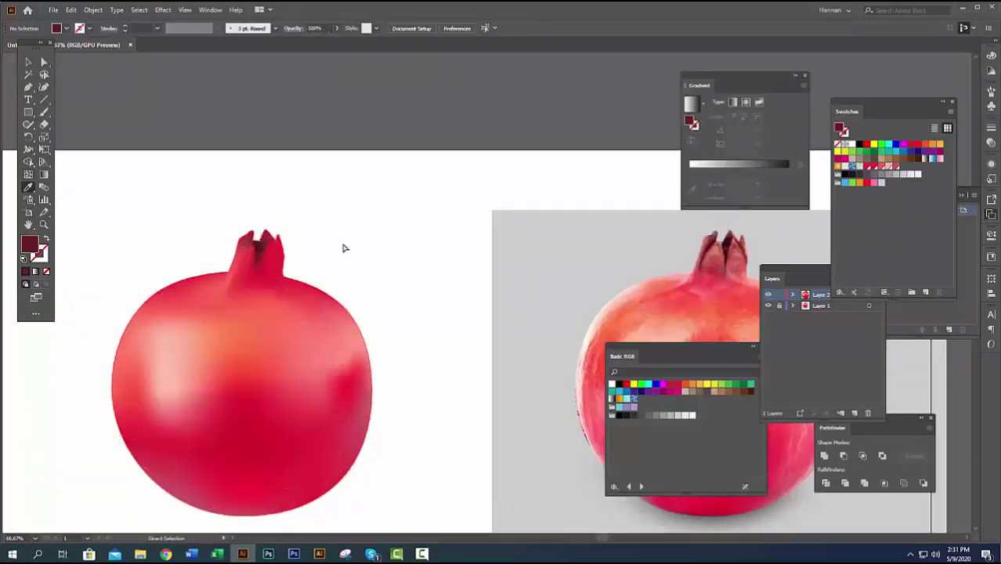
Nudge the pale pink highlight mesh point on the upper left slightly higher
drag(357, 372, 315, 282)
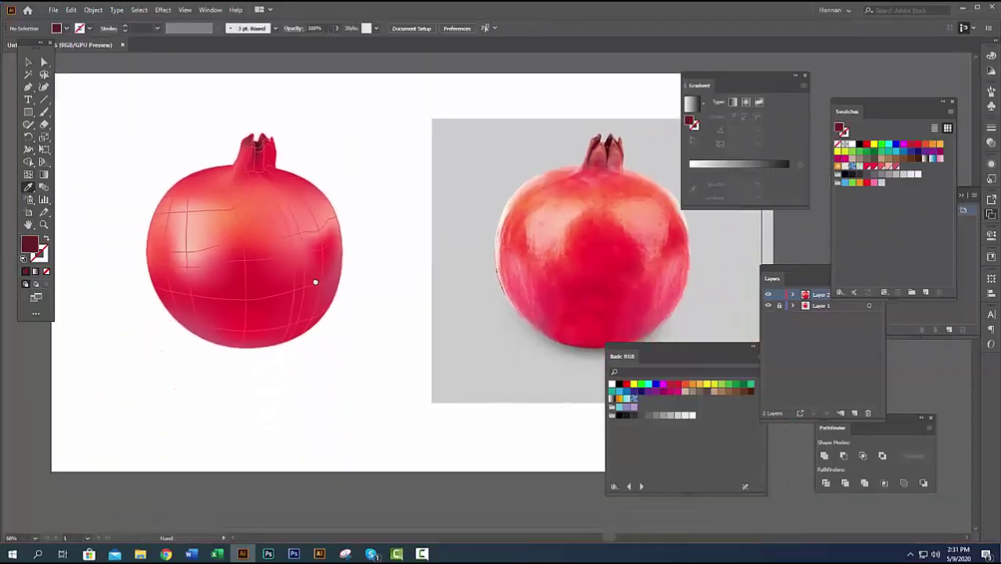
scroll(214, 270, up, 1)
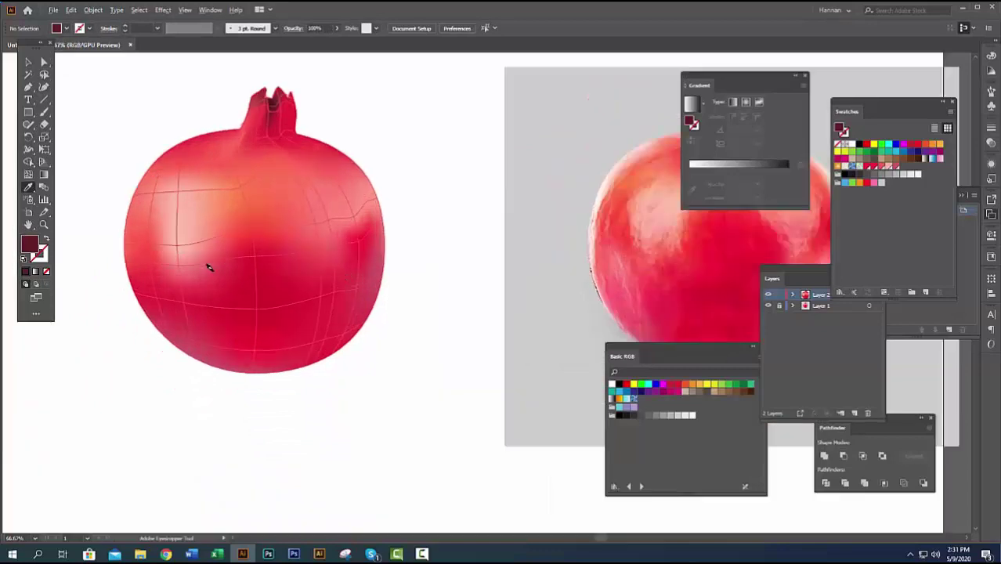
drag(178, 256, 179, 242)
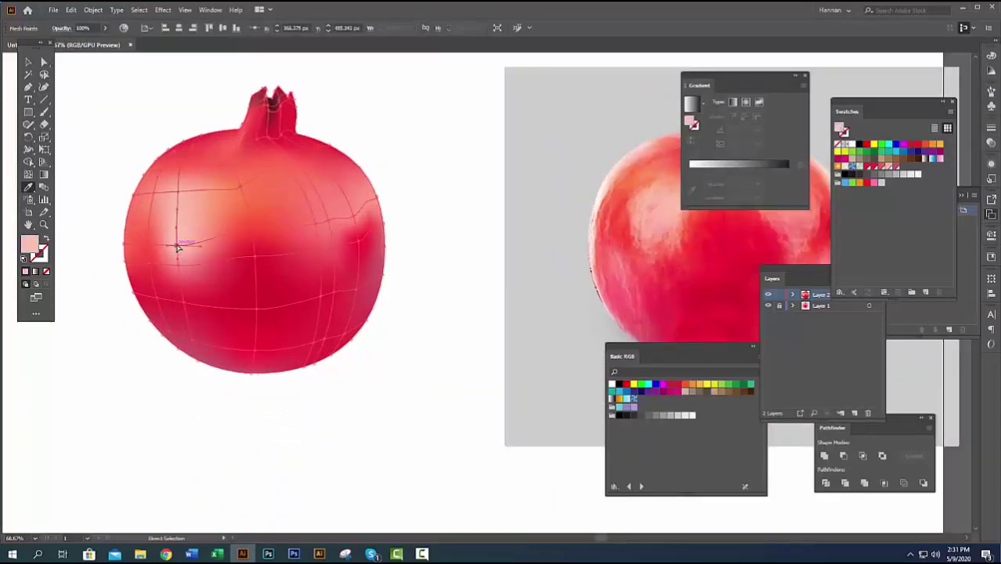
scroll(215, 318, down, 2)
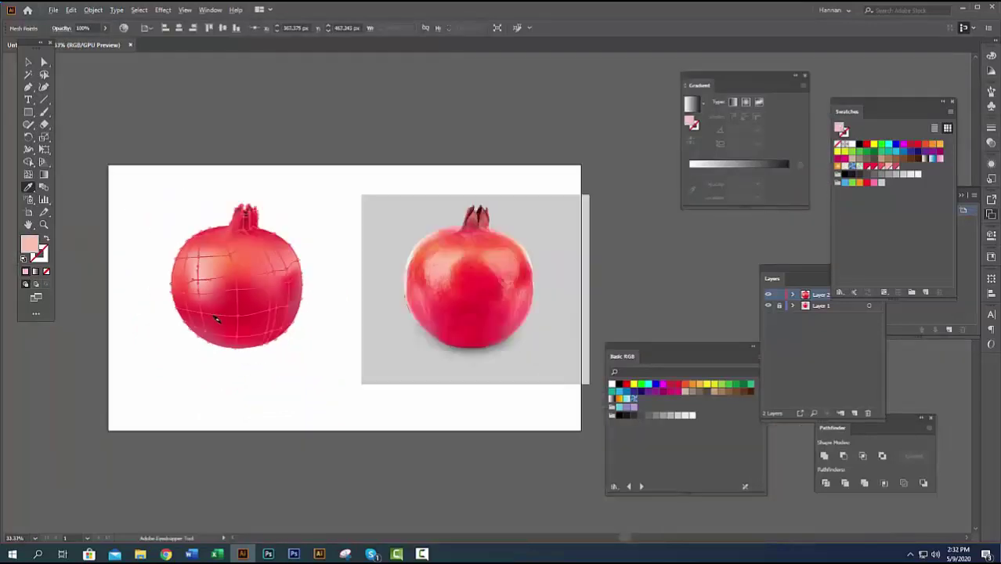
scroll(216, 318, up, 2)
Reposition a mesh point on the pomegranate's right side, then clear the selection
click(256, 263)
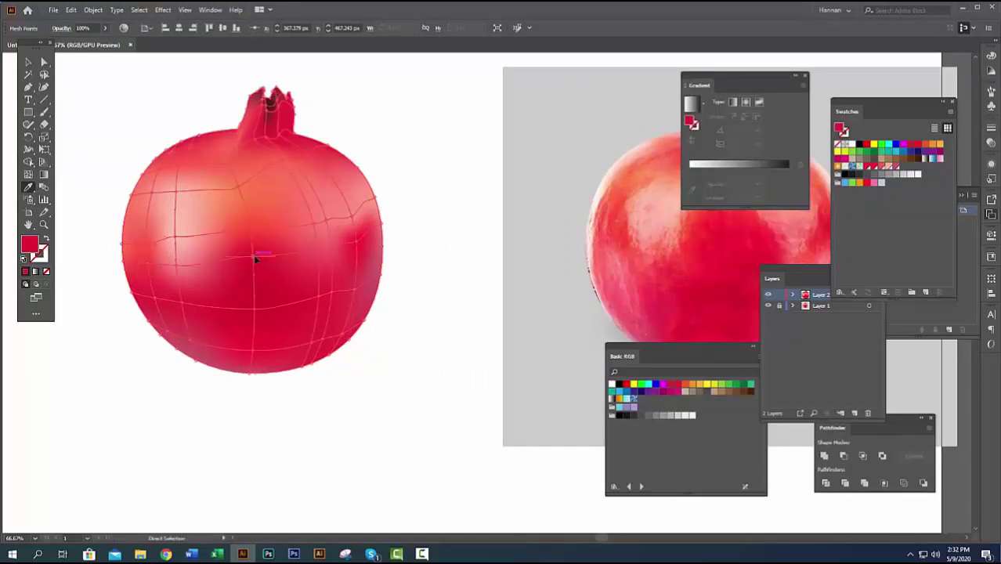
scroll(266, 287, down, 1)
scroll(309, 261, up, 2)
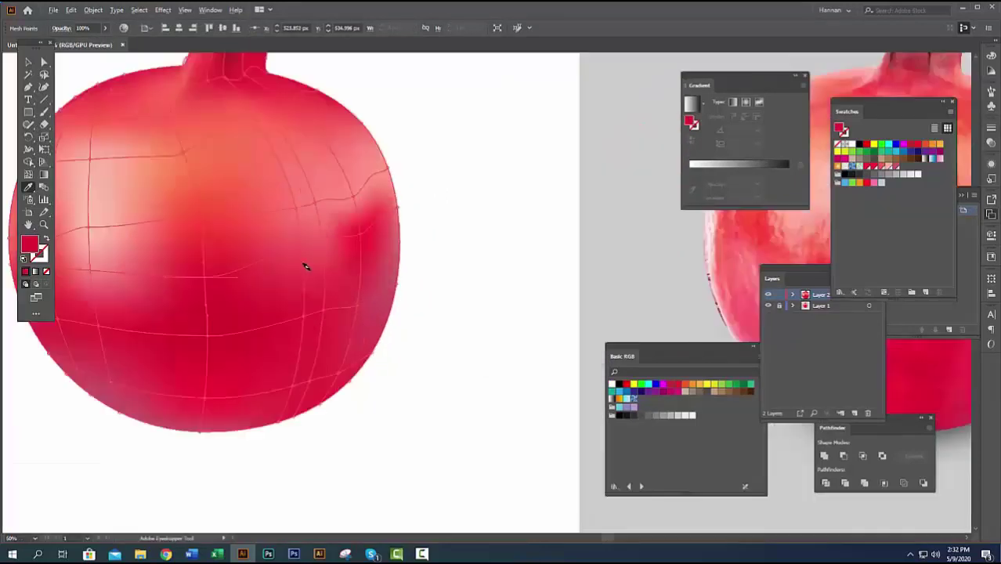
scroll(307, 266, up, 1)
drag(301, 240, 286, 260)
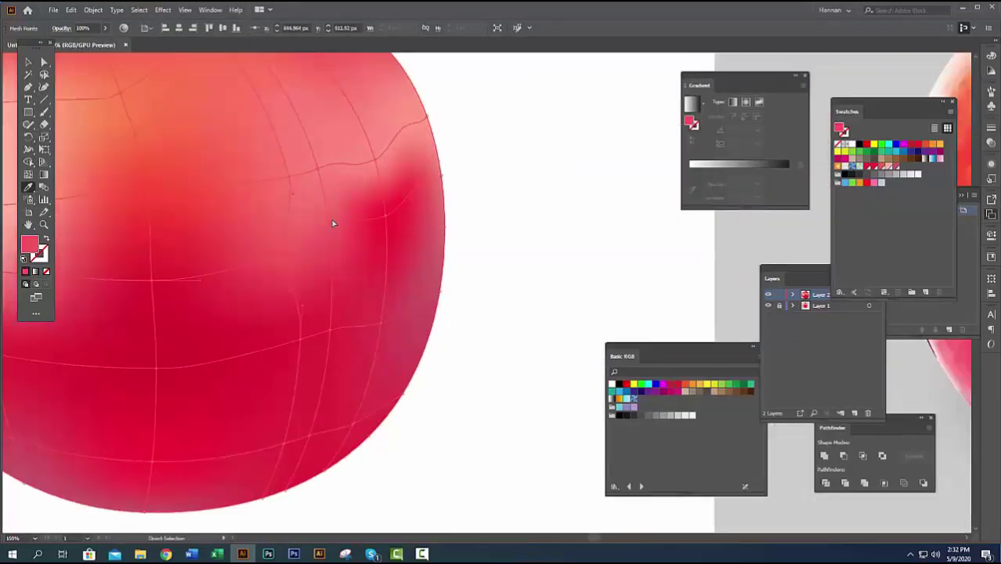
click(364, 313)
scroll(386, 365, down, 3)
click(449, 394)
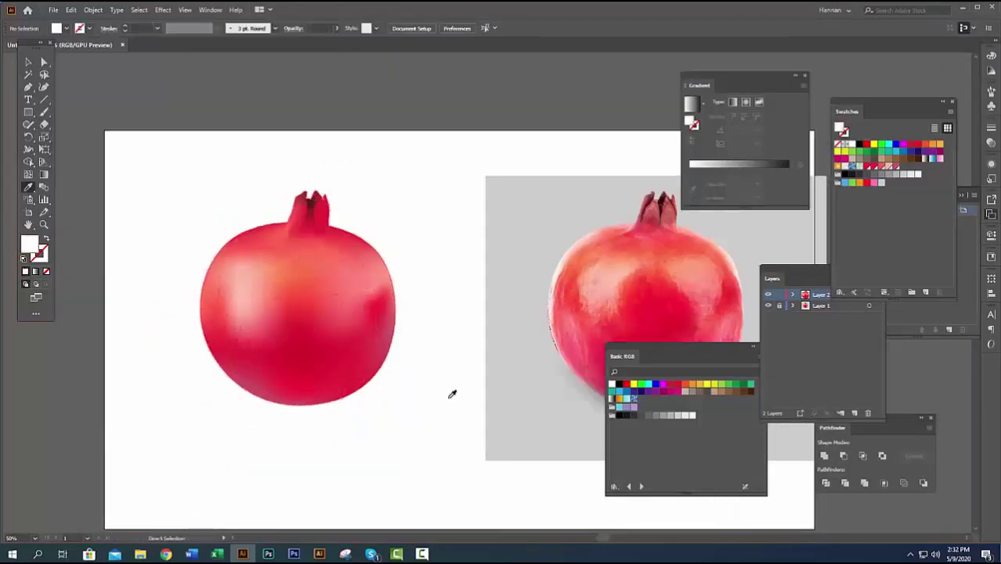